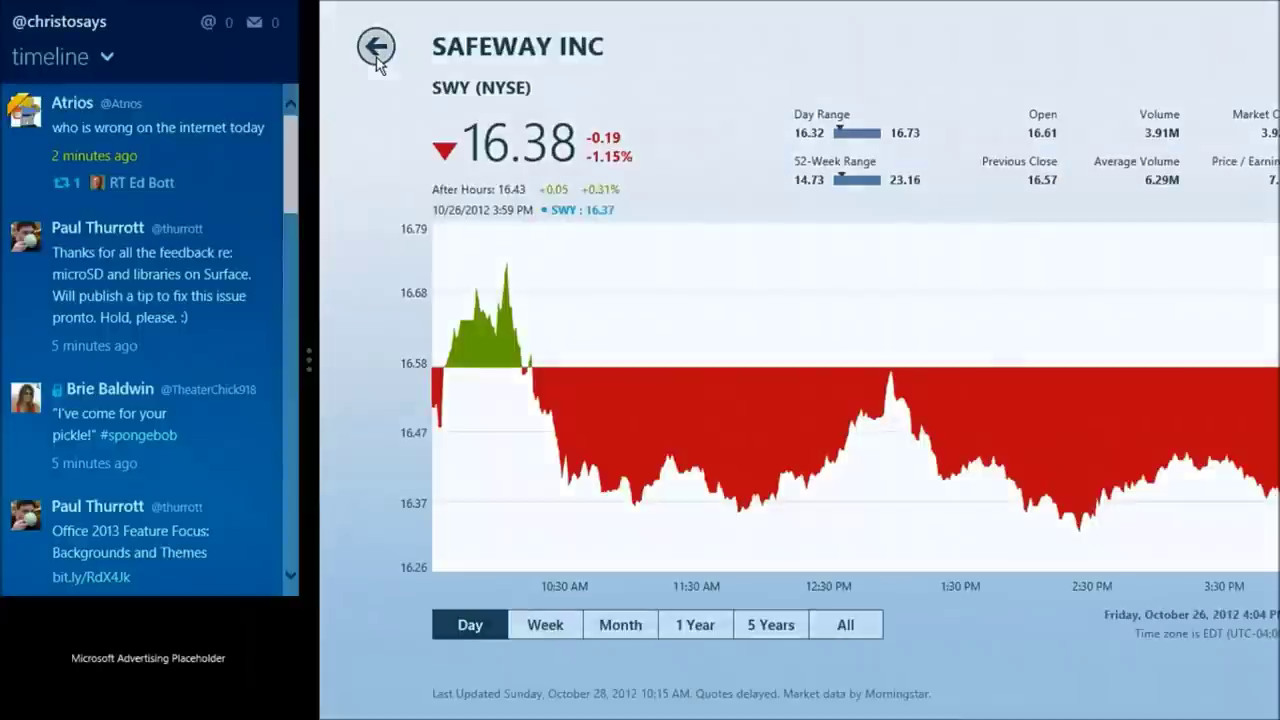
- Go back from the Safeway stock page to the Bing Finance home and show its DOW market overview
{"action": "left_click", "coordinate": [376, 50]}
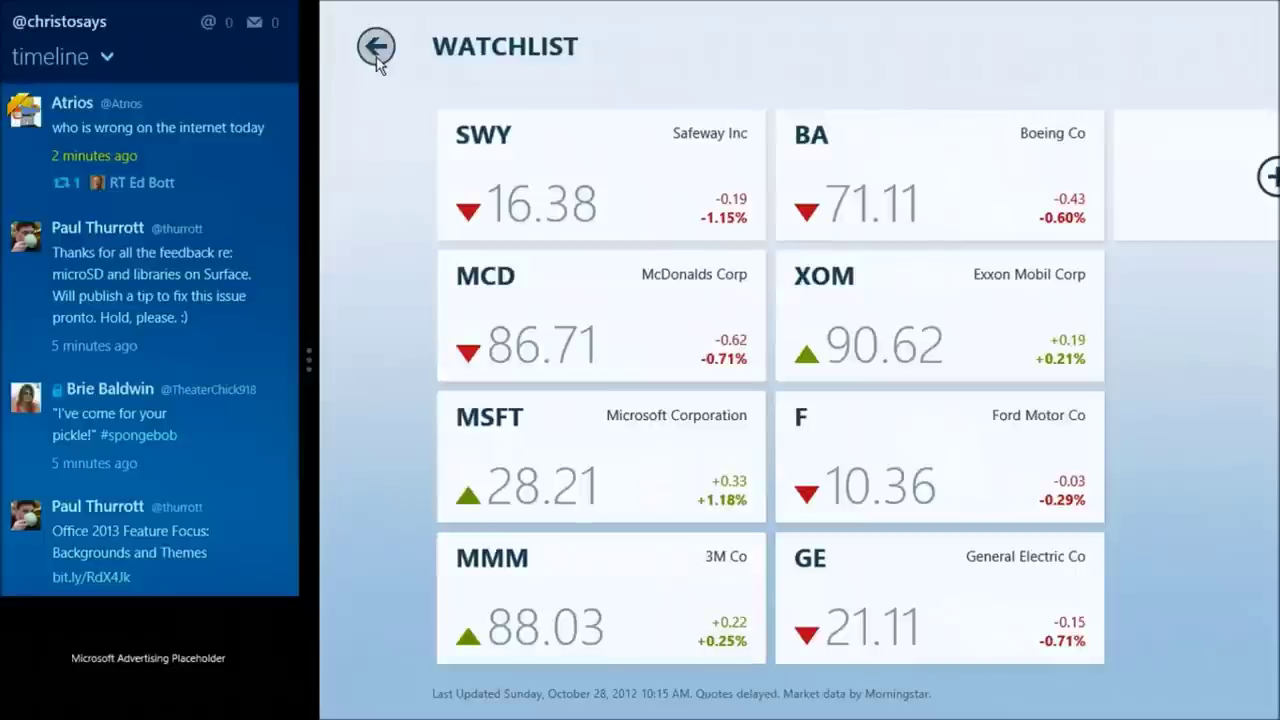
{"action": "left_click", "coordinate": [376, 50]}
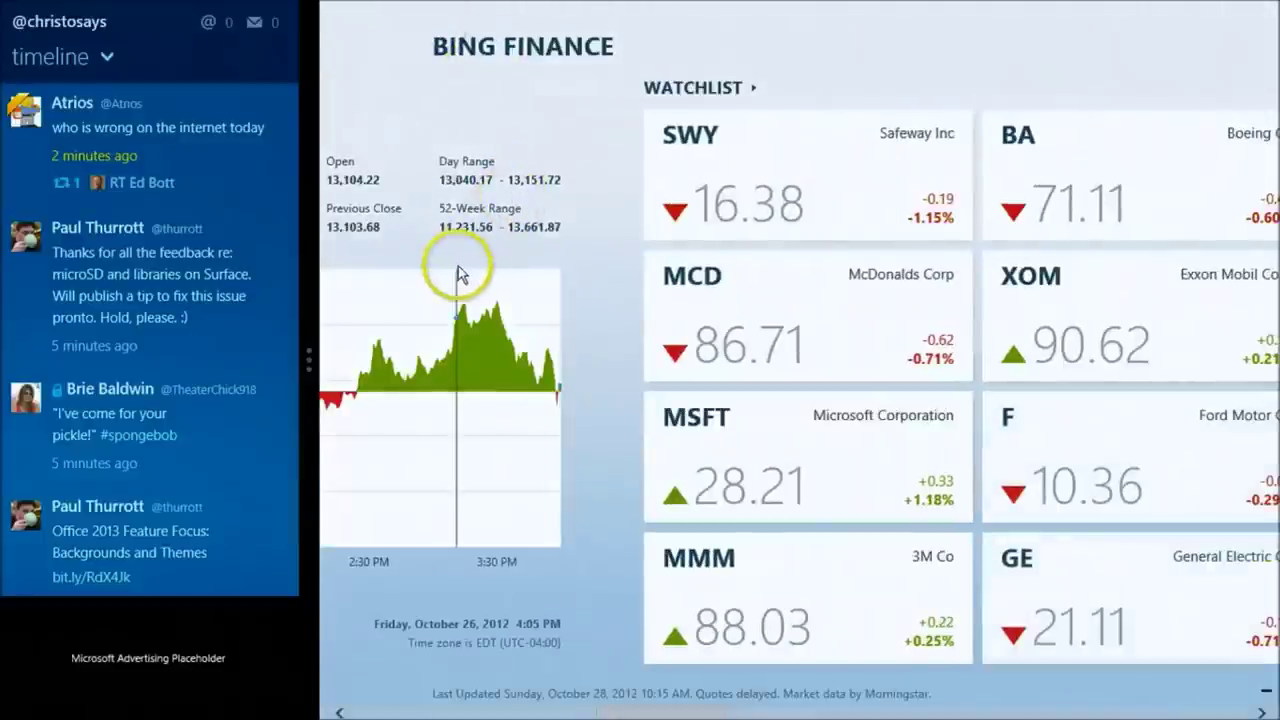
{"action": "scroll", "coordinate": [491, 280], "scroll_direction": "left", "scroll_amount": 1}
{"action": "scroll", "coordinate": [491, 280], "scroll_direction": "left", "scroll_amount": 5}
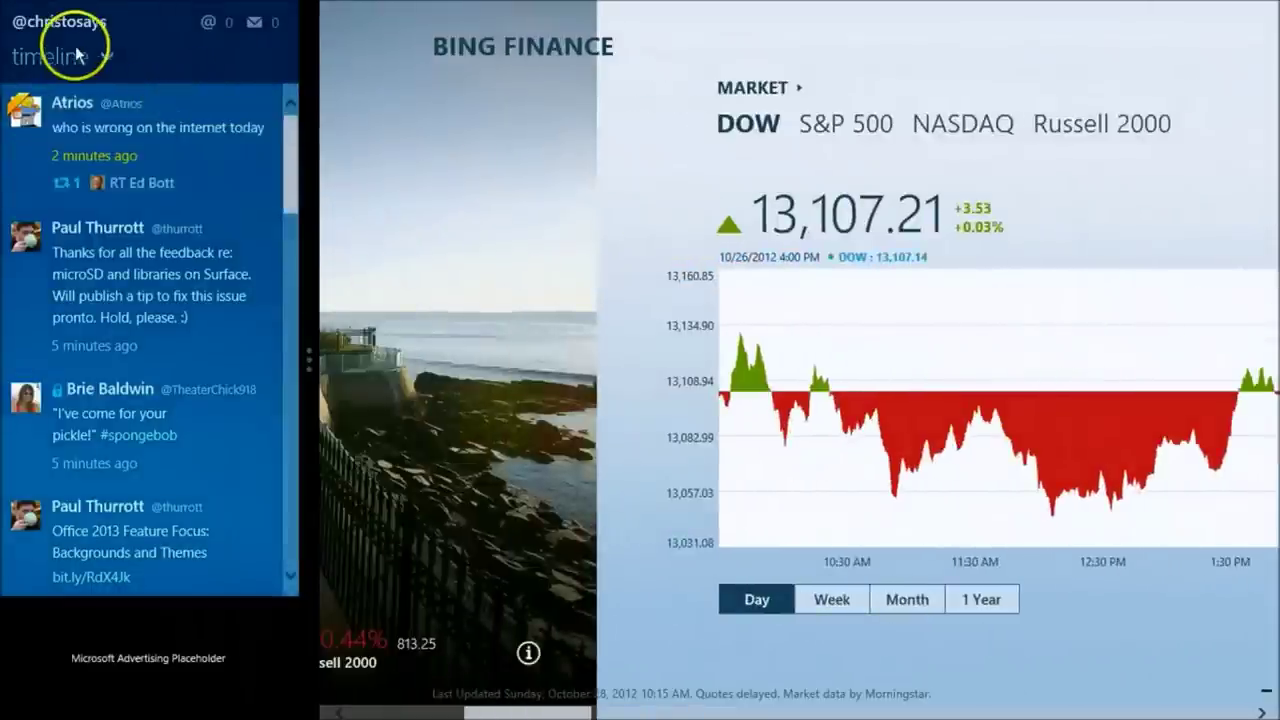
{"action": "left_click", "coordinate": [108, 57]}
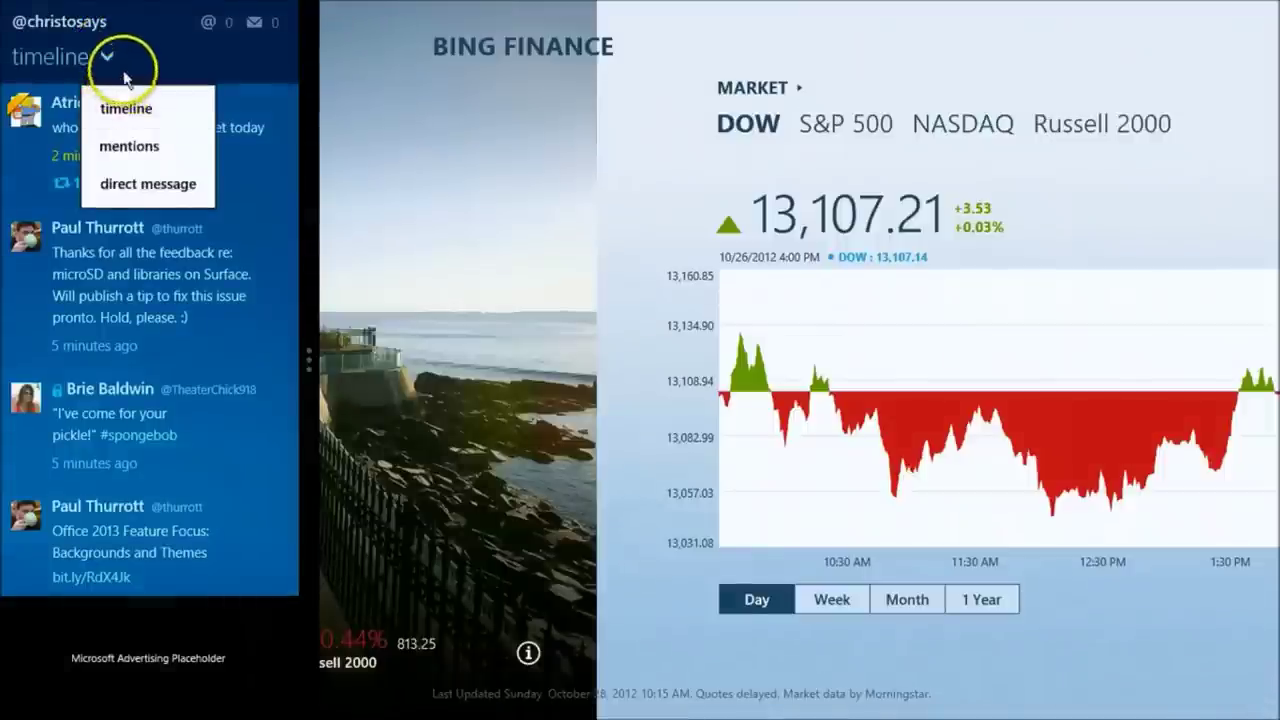
{"action": "left_click", "coordinate": [65, 25]}
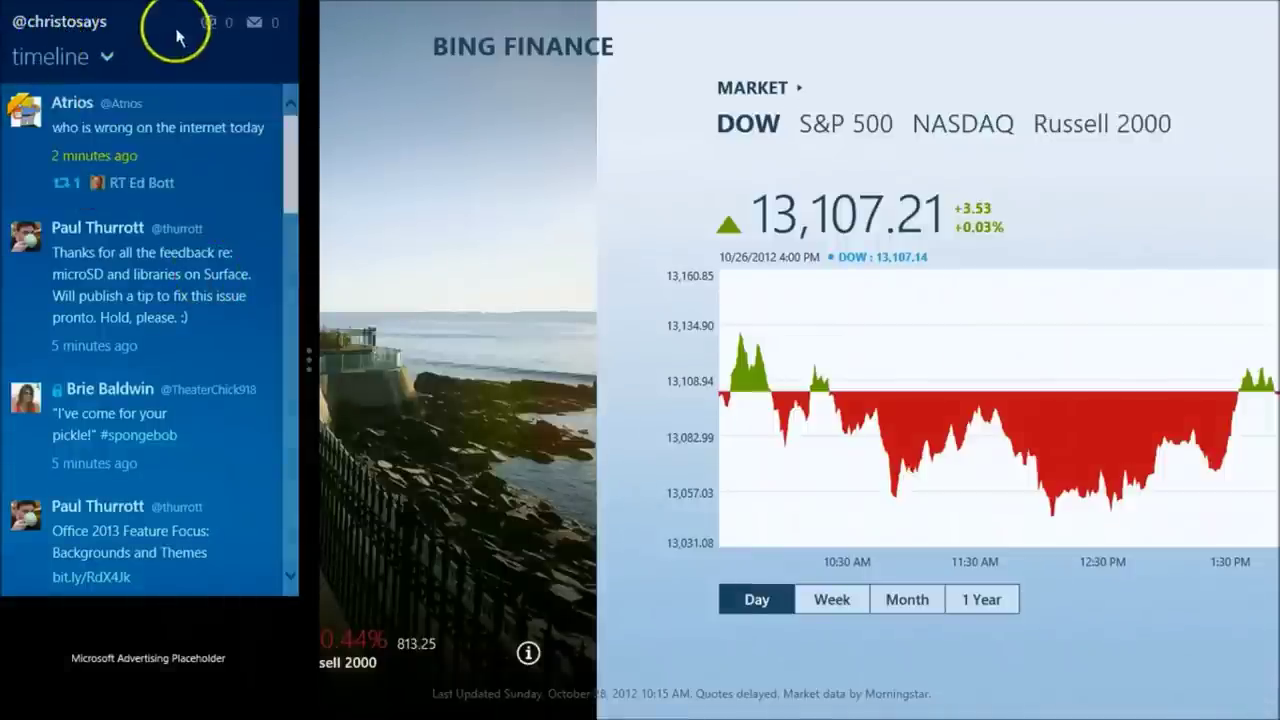
{"action": "left_click", "coordinate": [37, 50]}
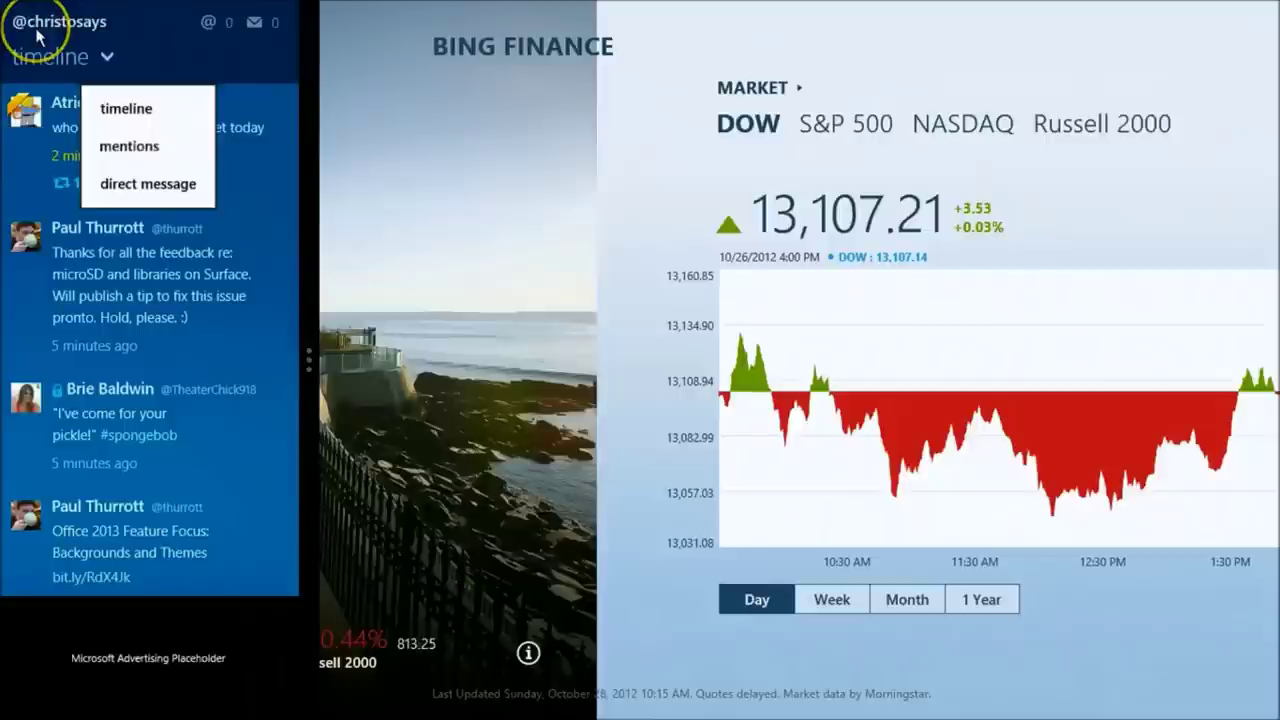
{"action": "left_click", "coordinate": [37, 35]}
{"action": "left_click", "coordinate": [46, 31]}
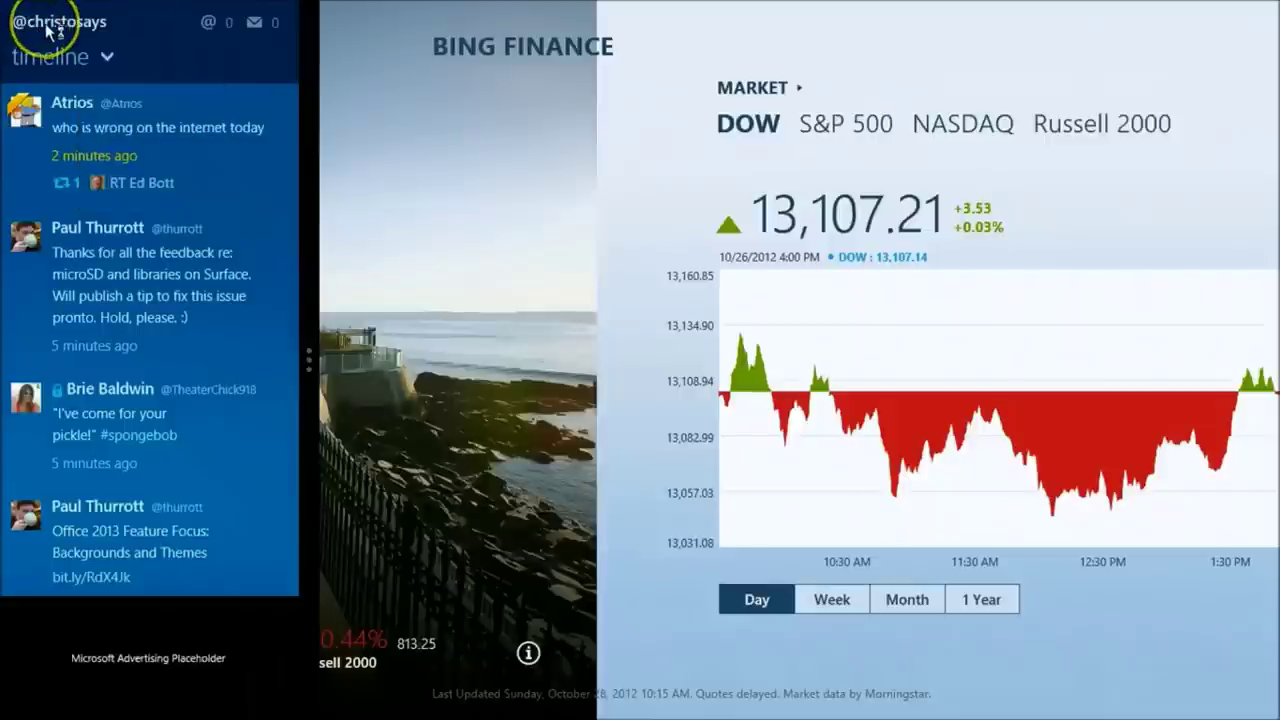
{"action": "left_click_drag", "start_coordinate": [46, 31], "coordinate": [183, 40]}
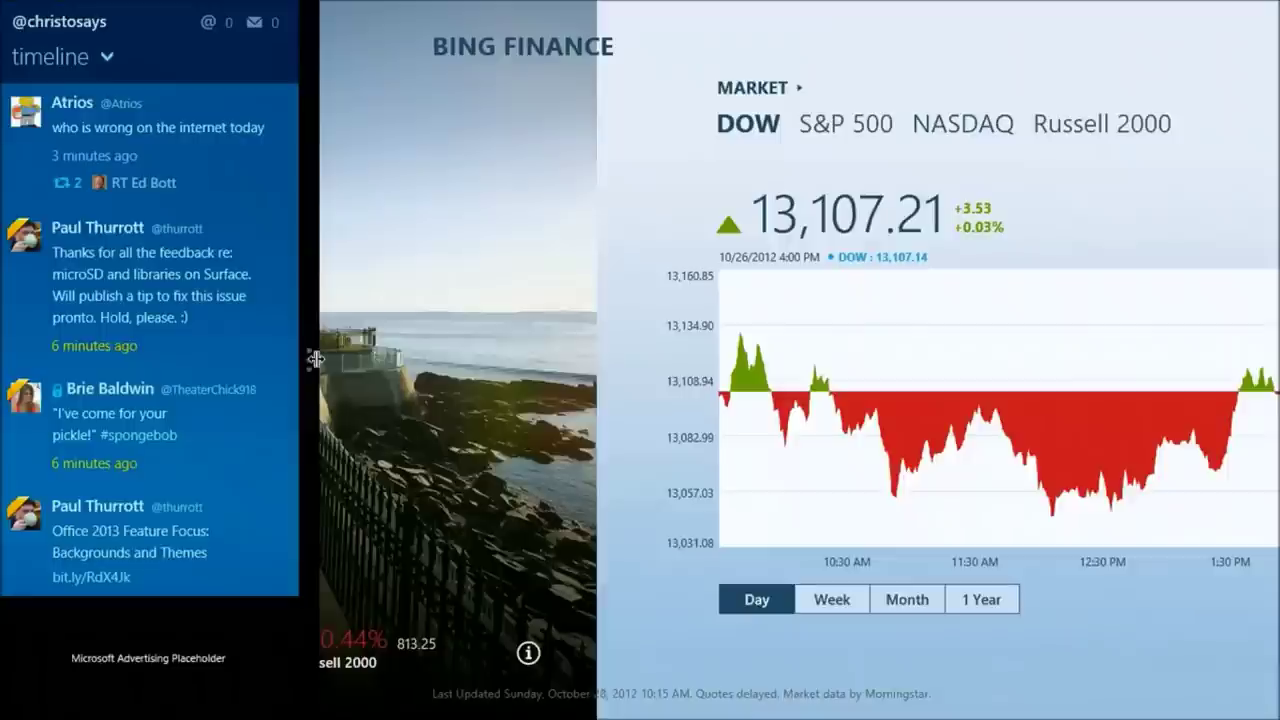
- Make MetroTwit the main app with Finance snapped beside it, and compose the tweet "Recording a video of Windows 8!"
{"action": "key", "text": "super+period"}
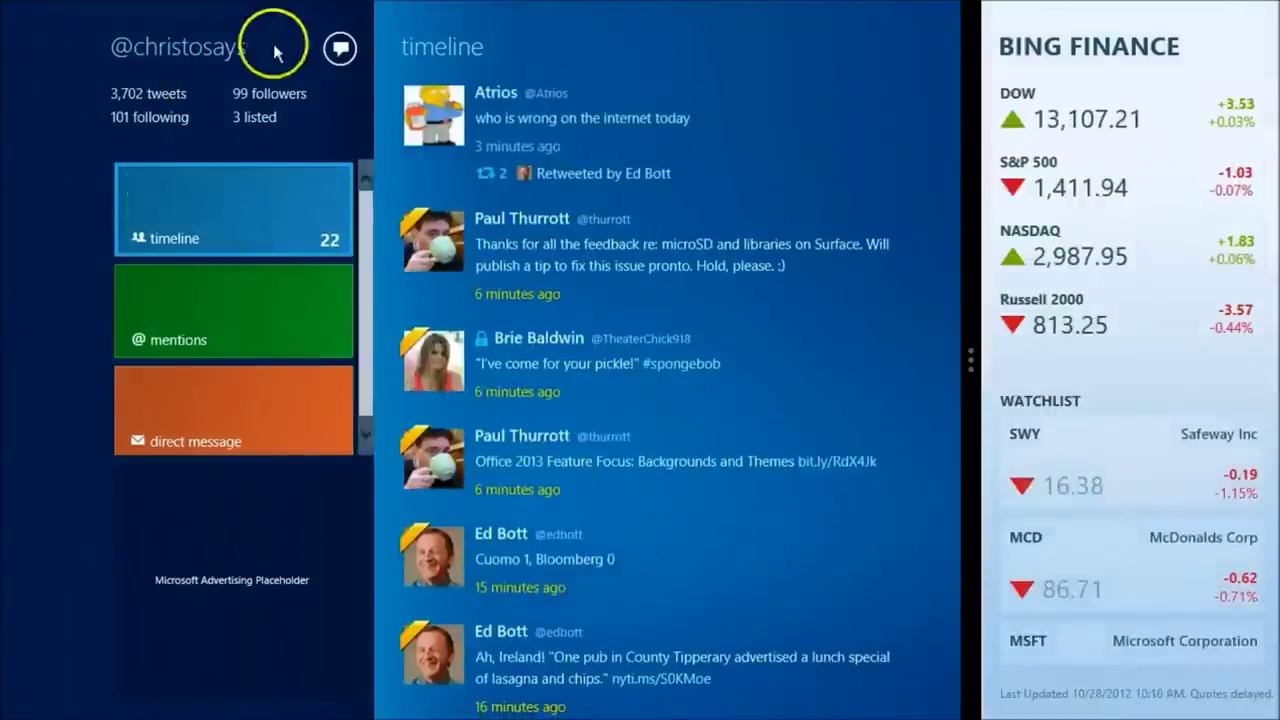
{"action": "left_click", "coordinate": [336, 48]}
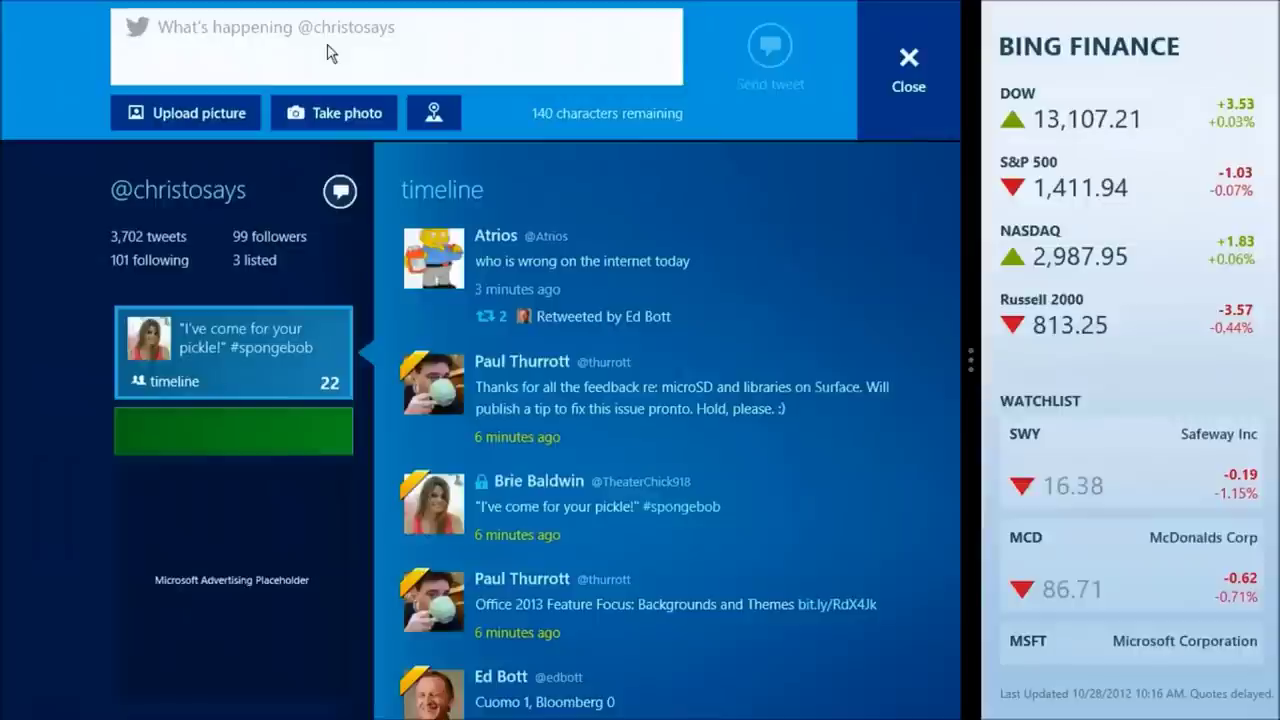
{"action": "type", "text": "Recording a video of"}
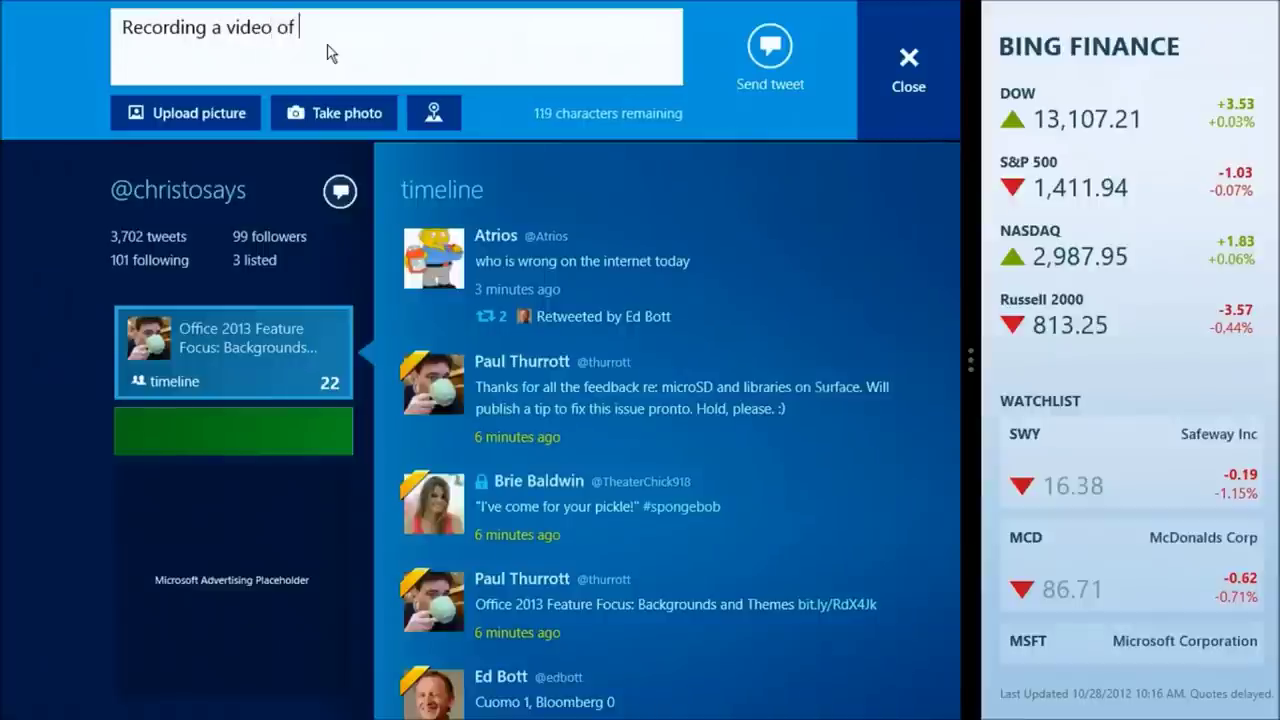
{"action": "type", "text": " Windows 8!"}
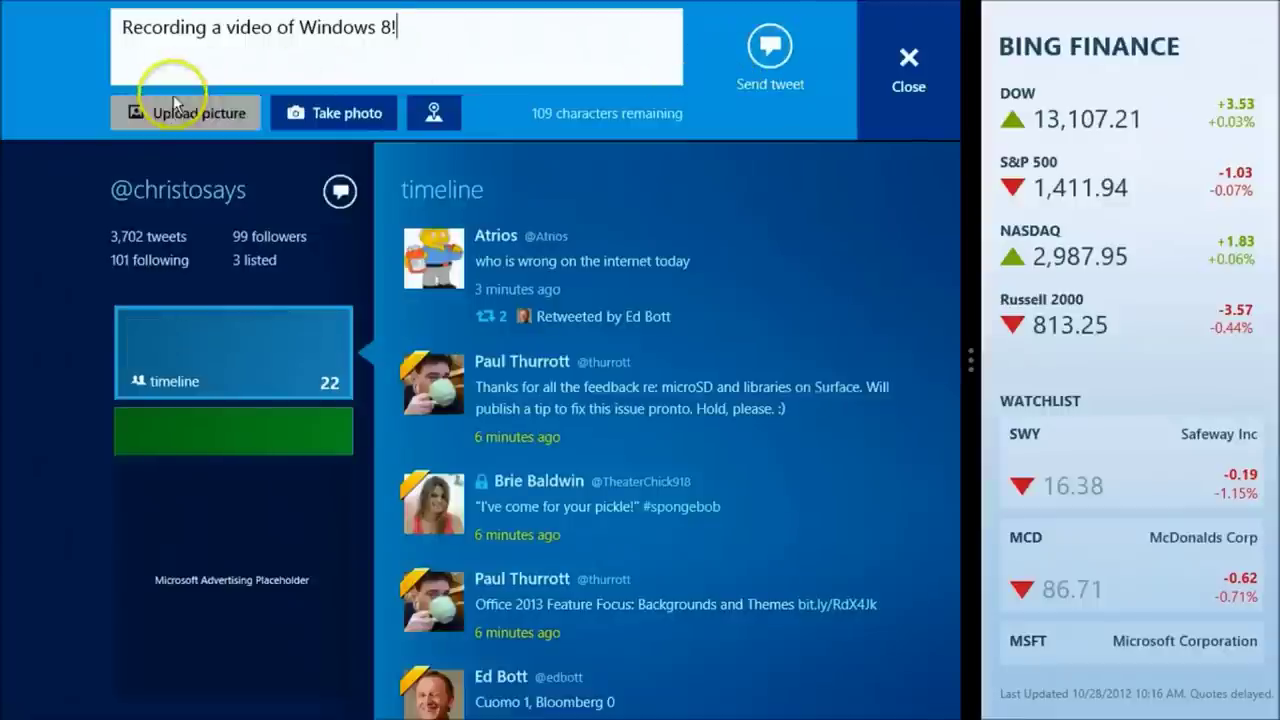
- Attach a webcam photo taken with the timer to the tweet, allowing webcam access, and send the tweet
{"action": "left_click", "coordinate": [333, 117]}
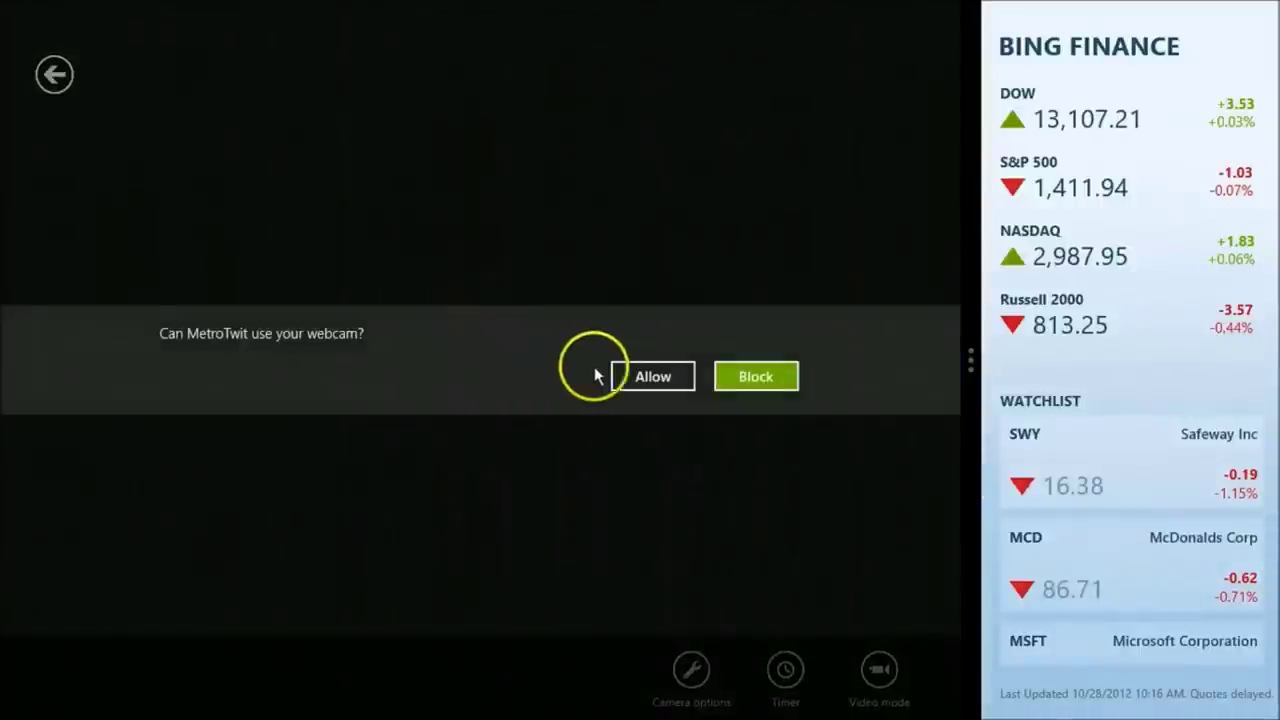
{"action": "left_click", "coordinate": [647, 375]}
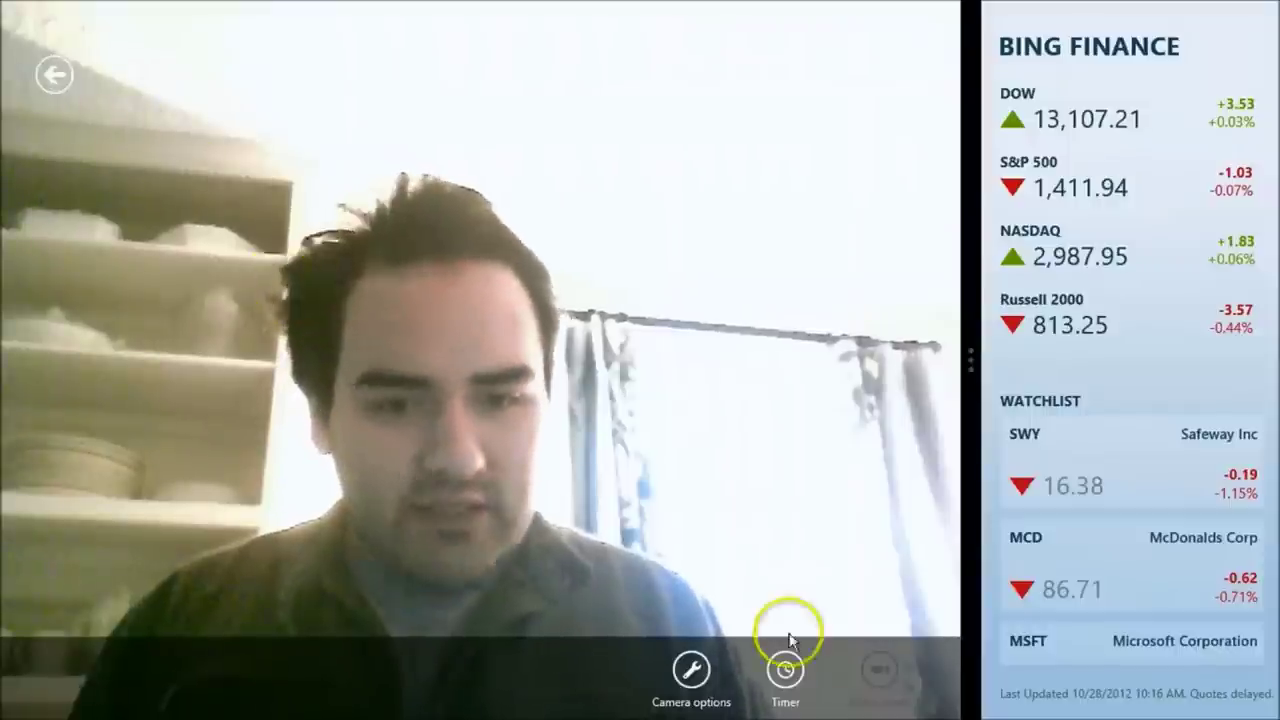
{"action": "left_click", "coordinate": [800, 676]}
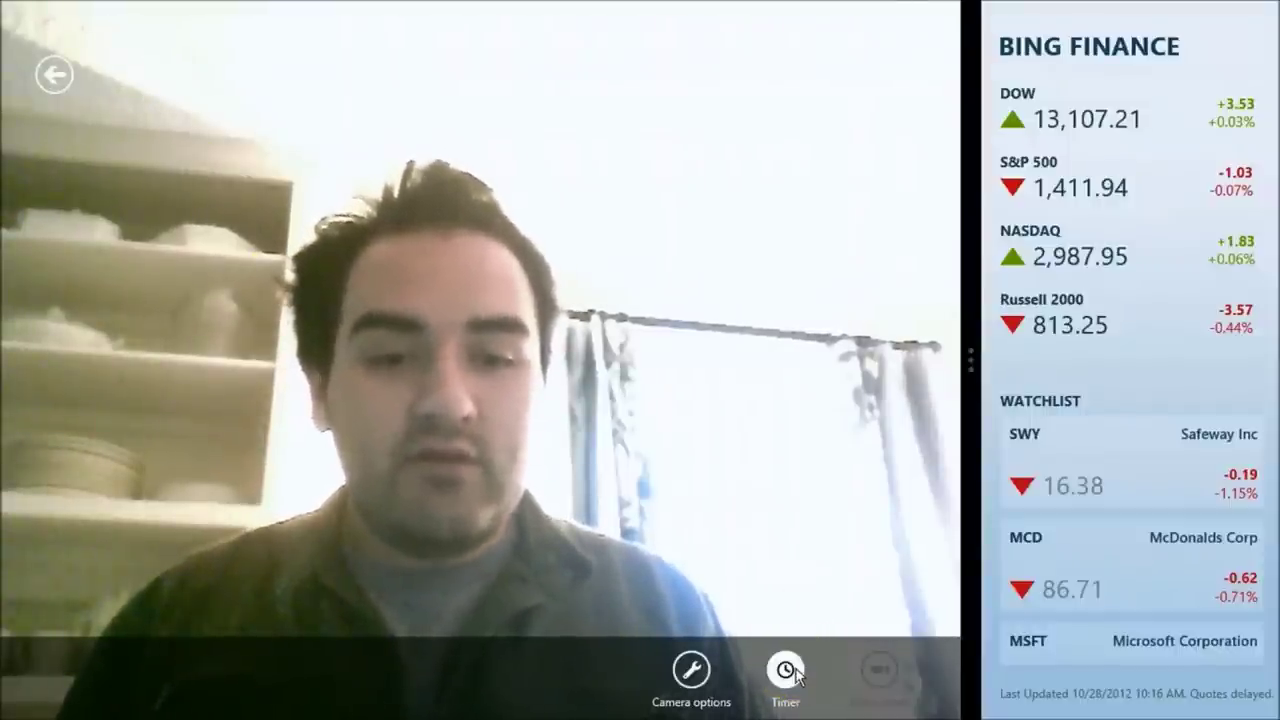
{"action": "left_click", "coordinate": [868, 692]}
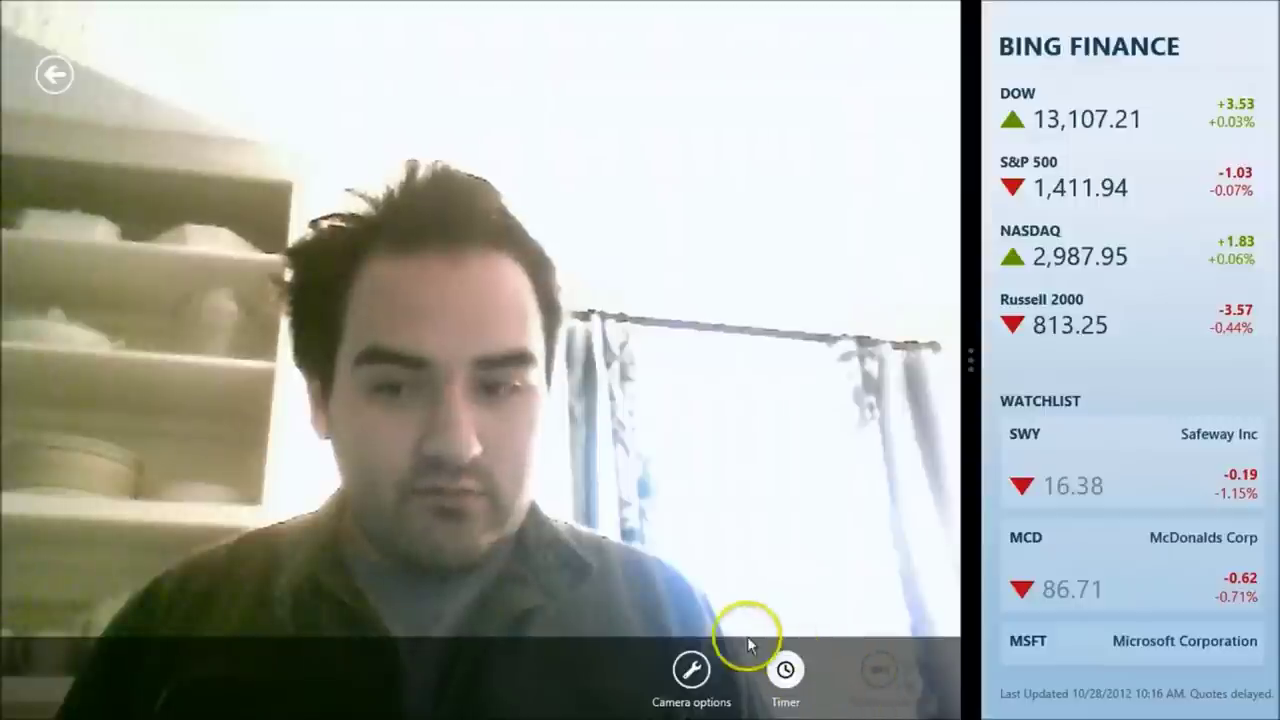
{"action": "left_click", "coordinate": [378, 250]}
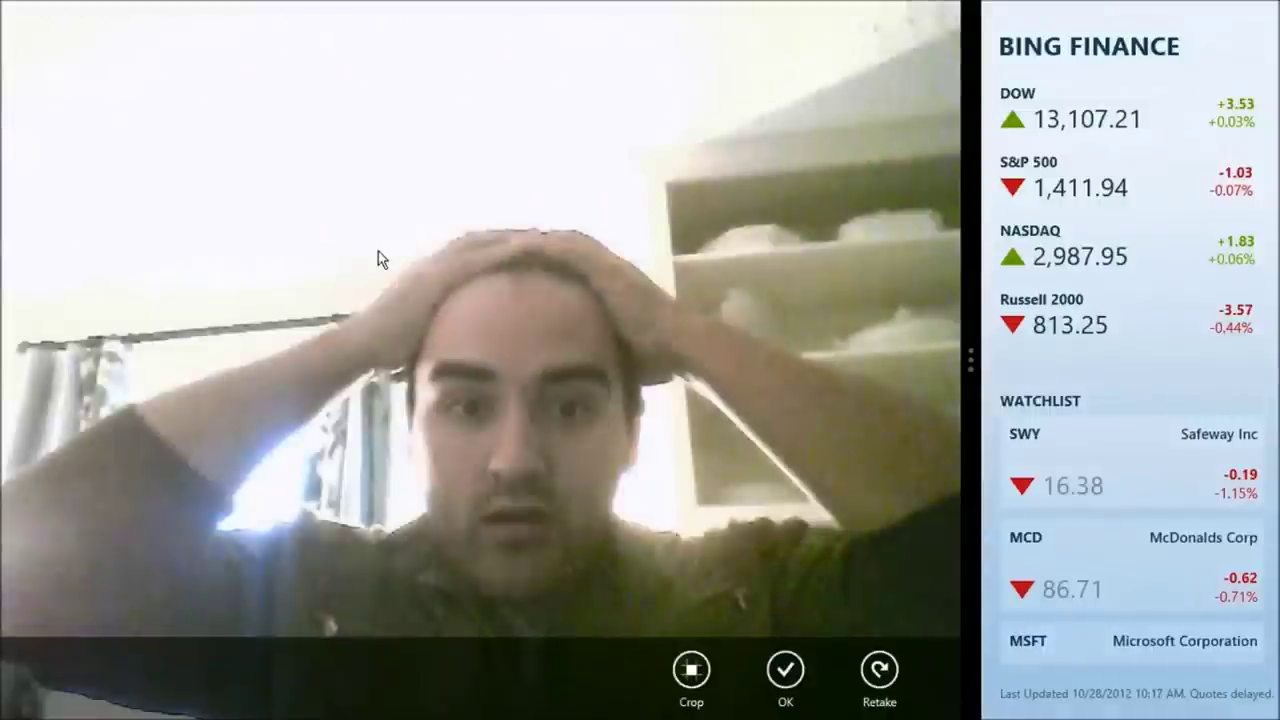
{"action": "left_click", "coordinate": [518, 351]}
{"action": "left_click", "coordinate": [786, 683]}
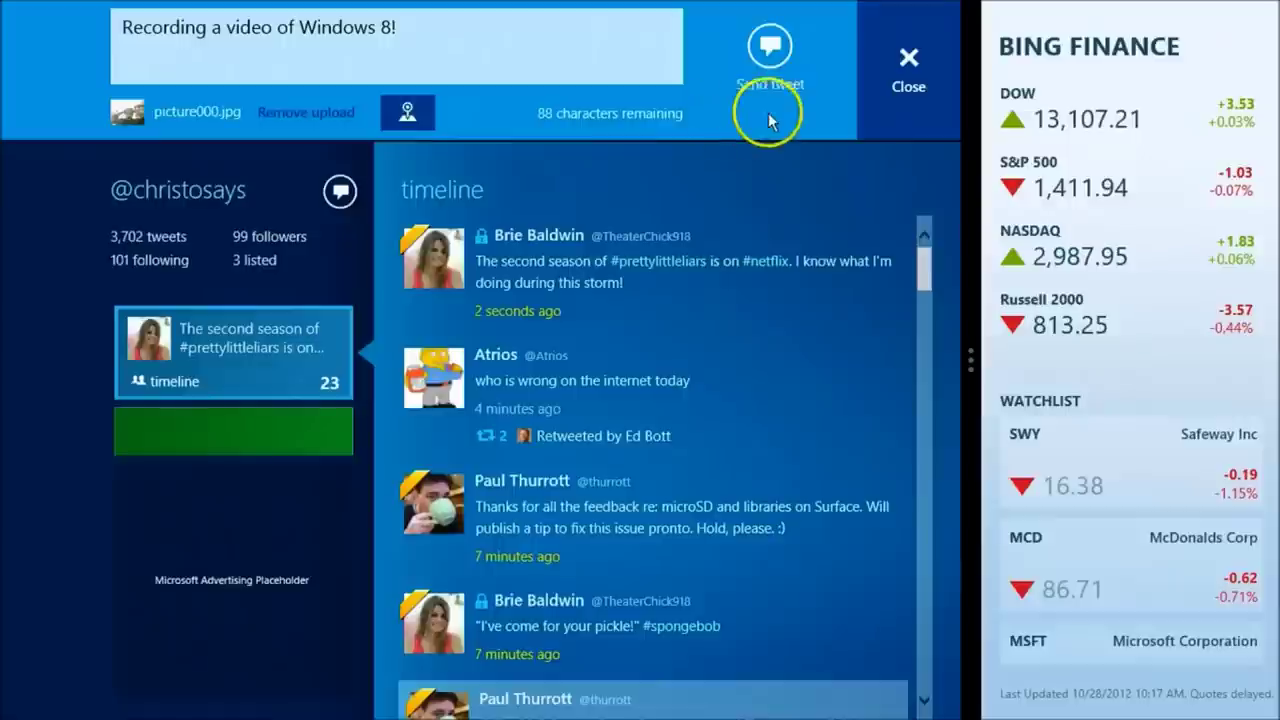
{"action": "left_click", "coordinate": [763, 66]}
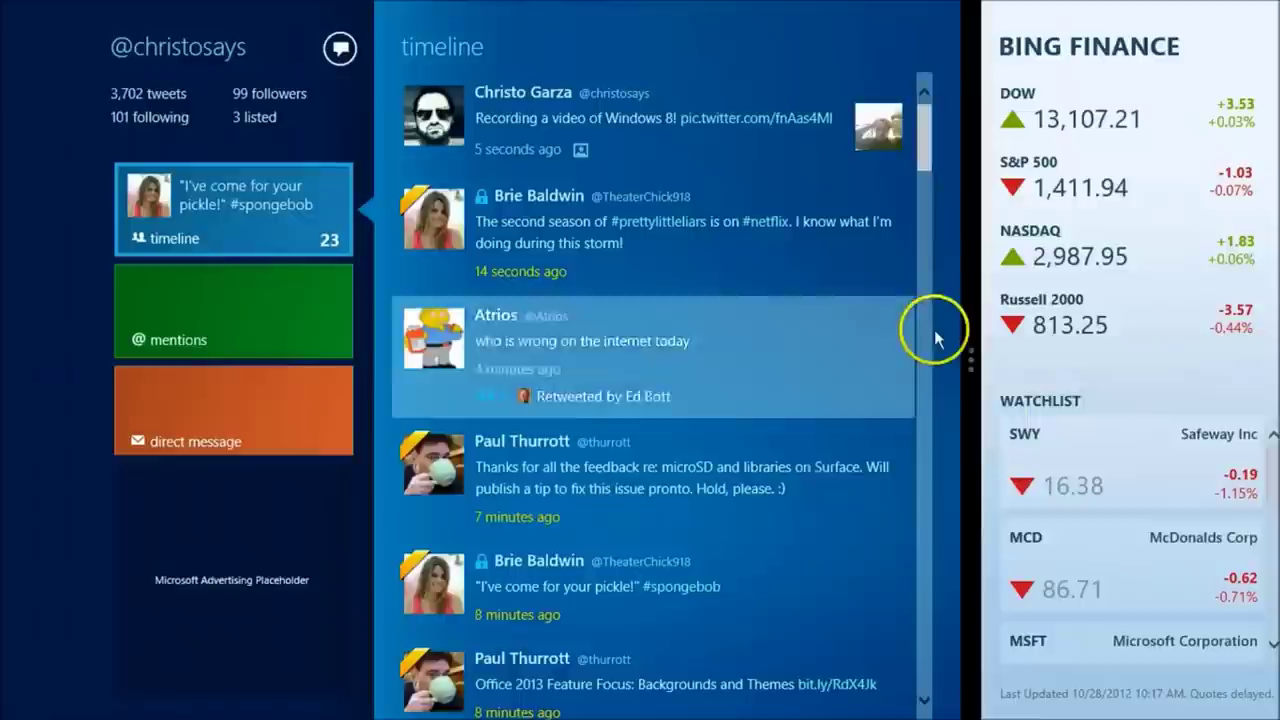
- Rearrange the split view so Finance is snapped as a narrow strip to the left of MetroTwit
{"action": "left_click_drag", "start_coordinate": [965, 345], "coordinate": [309, 349]}
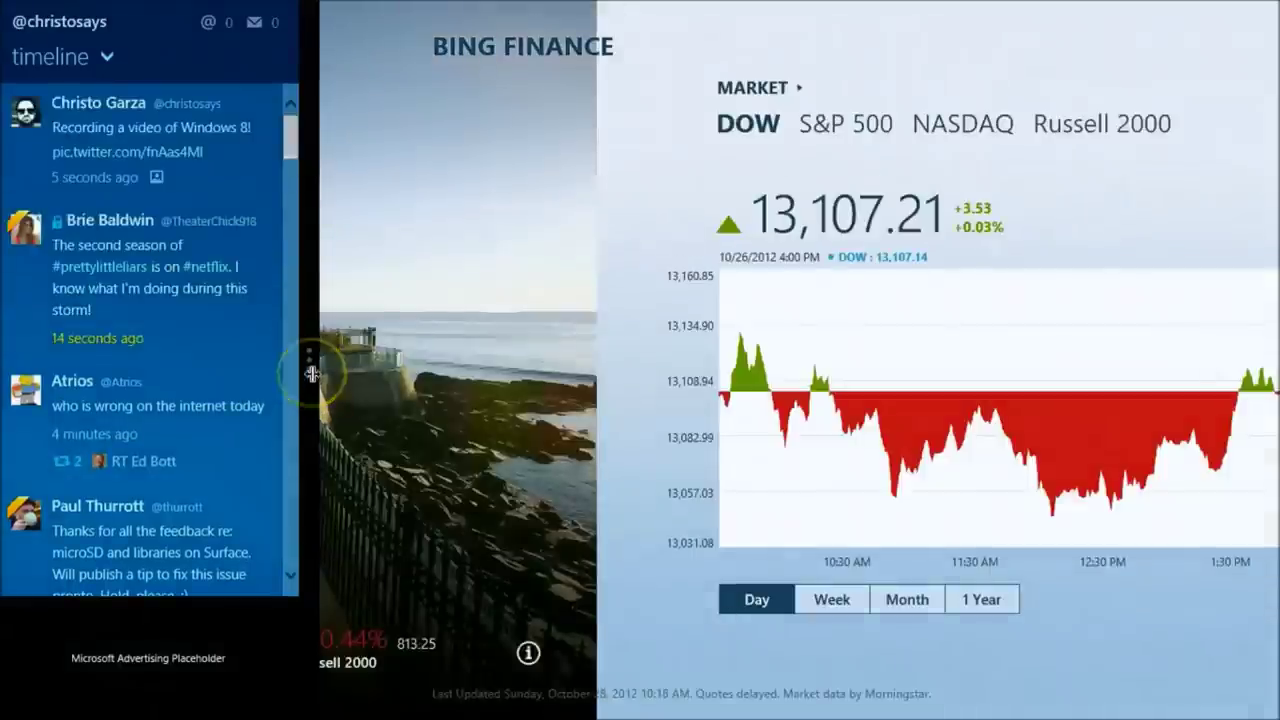
{"action": "left_click_drag", "start_coordinate": [1057, 491], "coordinate": [1257, 700]}
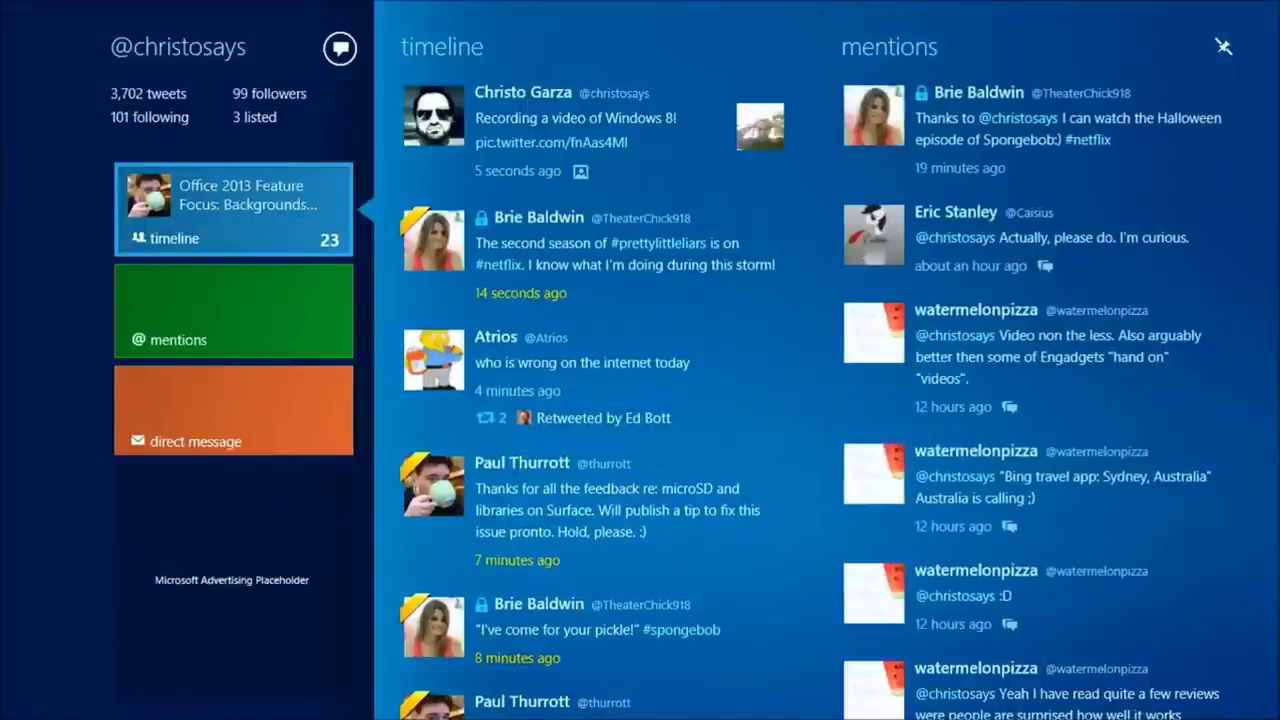
{"action": "mouse_move", "coordinate": [2, 2]}
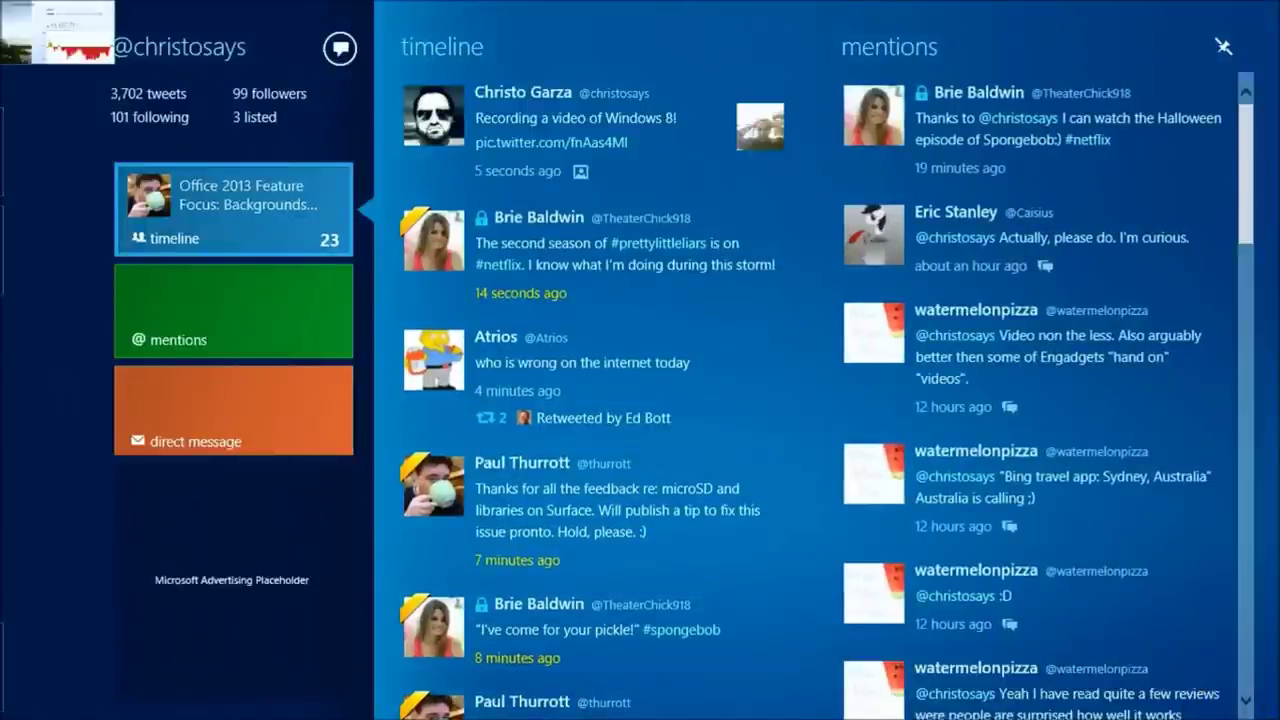
{"action": "left_click_drag", "start_coordinate": [20, 15], "coordinate": [276, 384]}
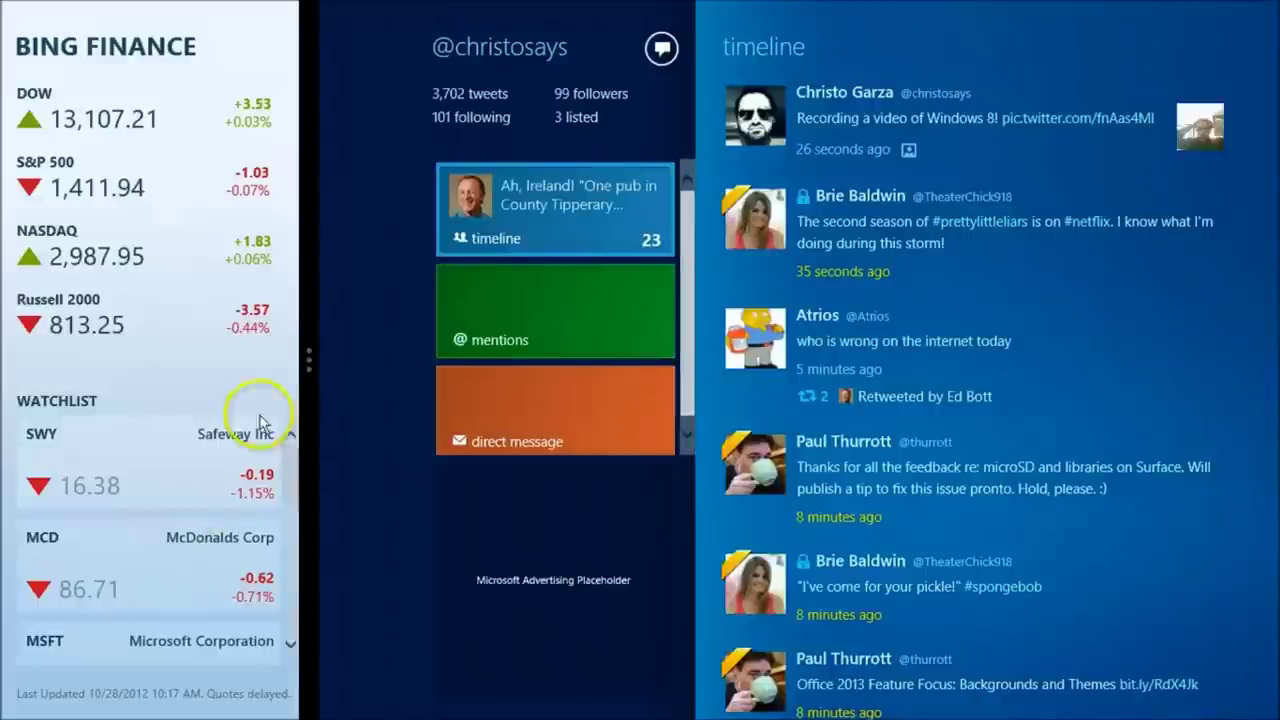
- Remove the snapped Finance strip and close MetroTwit, leaving the Start screen with the list of running apps shown
{"action": "left_click_drag", "start_coordinate": [323, 357], "coordinate": [20, 374]}
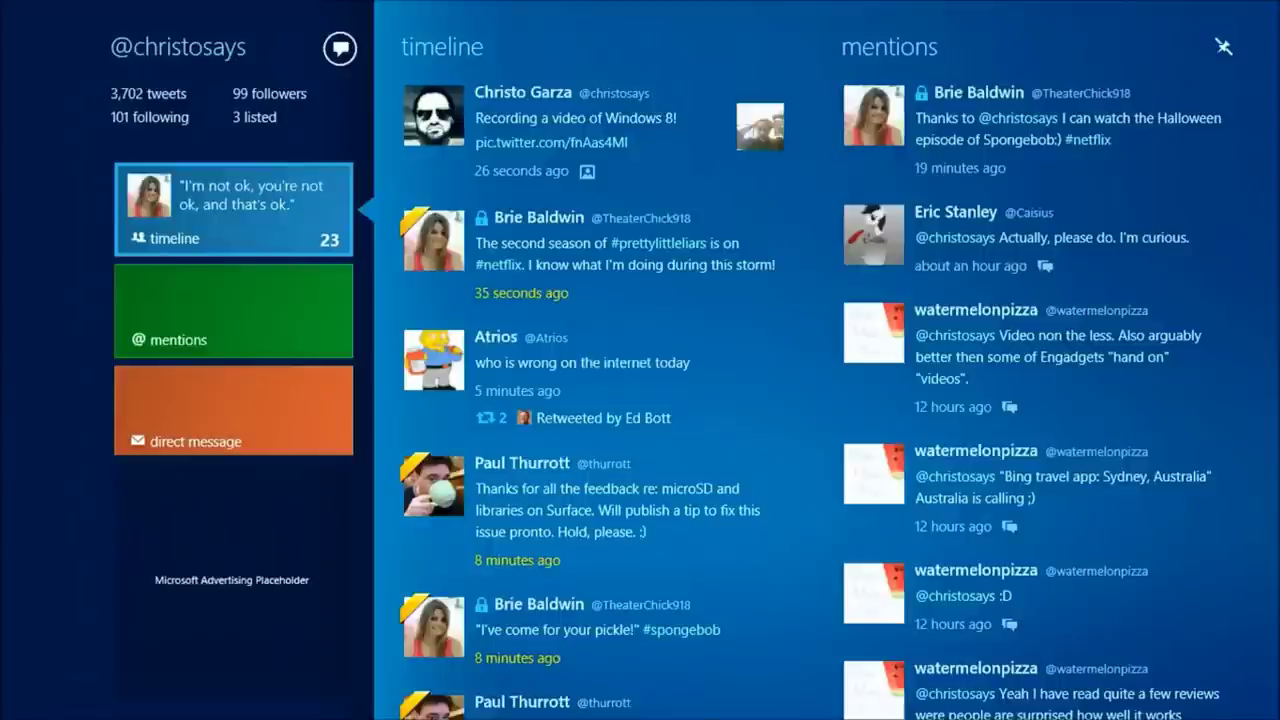
{"action": "left_click_drag", "start_coordinate": [841, 2], "coordinate": [840, 708]}
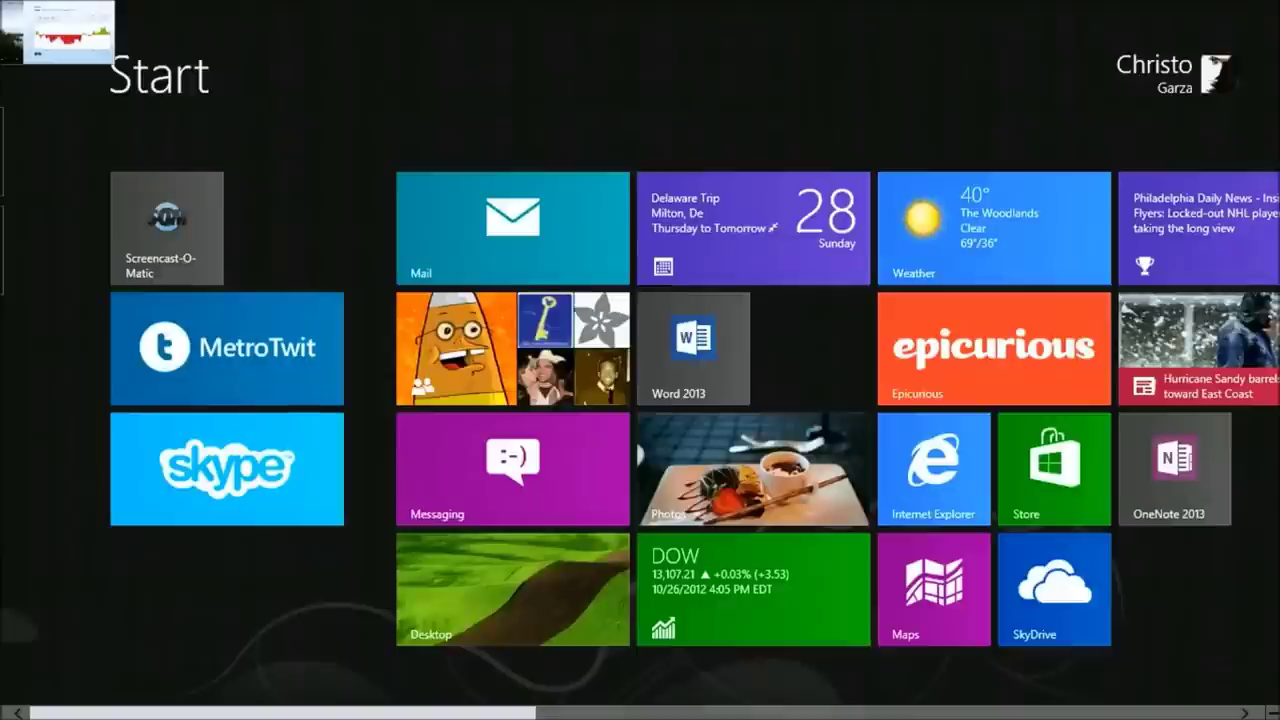
{"action": "mouse_move", "coordinate": [2, 200]}
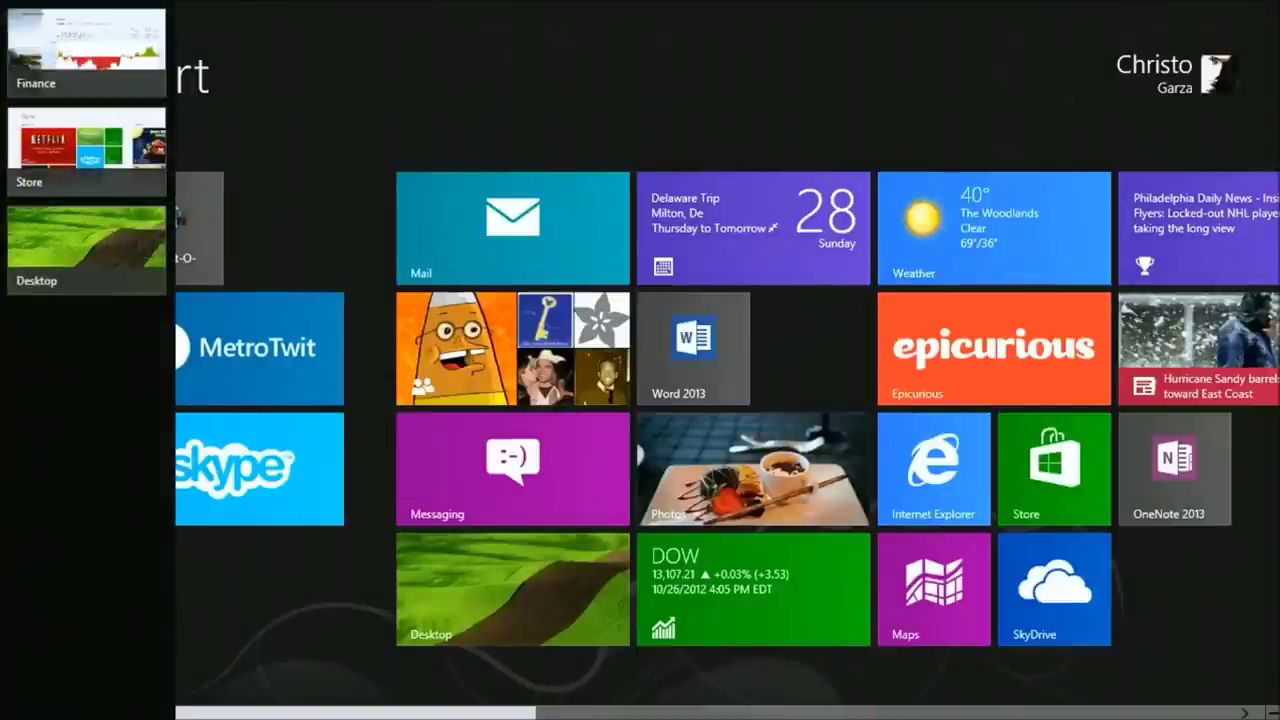
- Launch Word 2013 from the Start screen and create a blank document
{"action": "left_click", "coordinate": [450, 278]}
{"action": "left_click", "coordinate": [691, 352]}
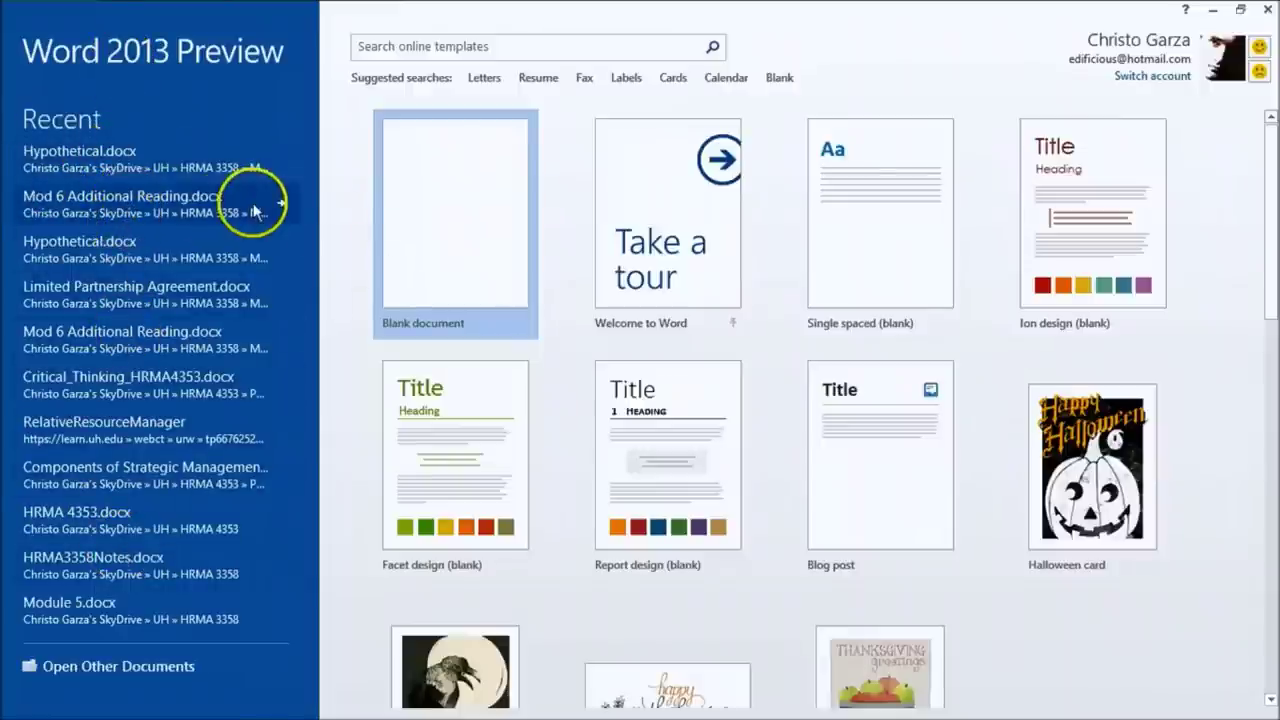
{"action": "left_click", "coordinate": [477, 240]}
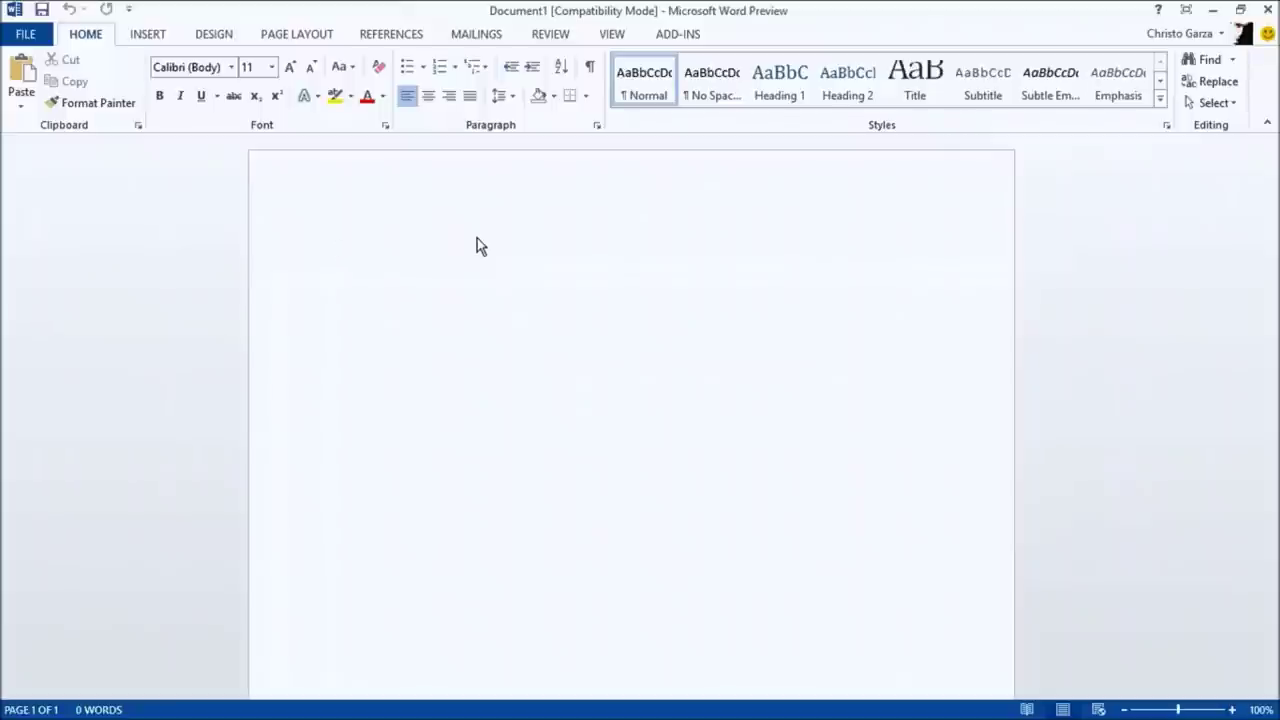
- Bring up the touch keyboard over the Word document and switch it from handwriting input to the standard key layout
{"action": "mouse_move", "coordinate": [760, 8]}
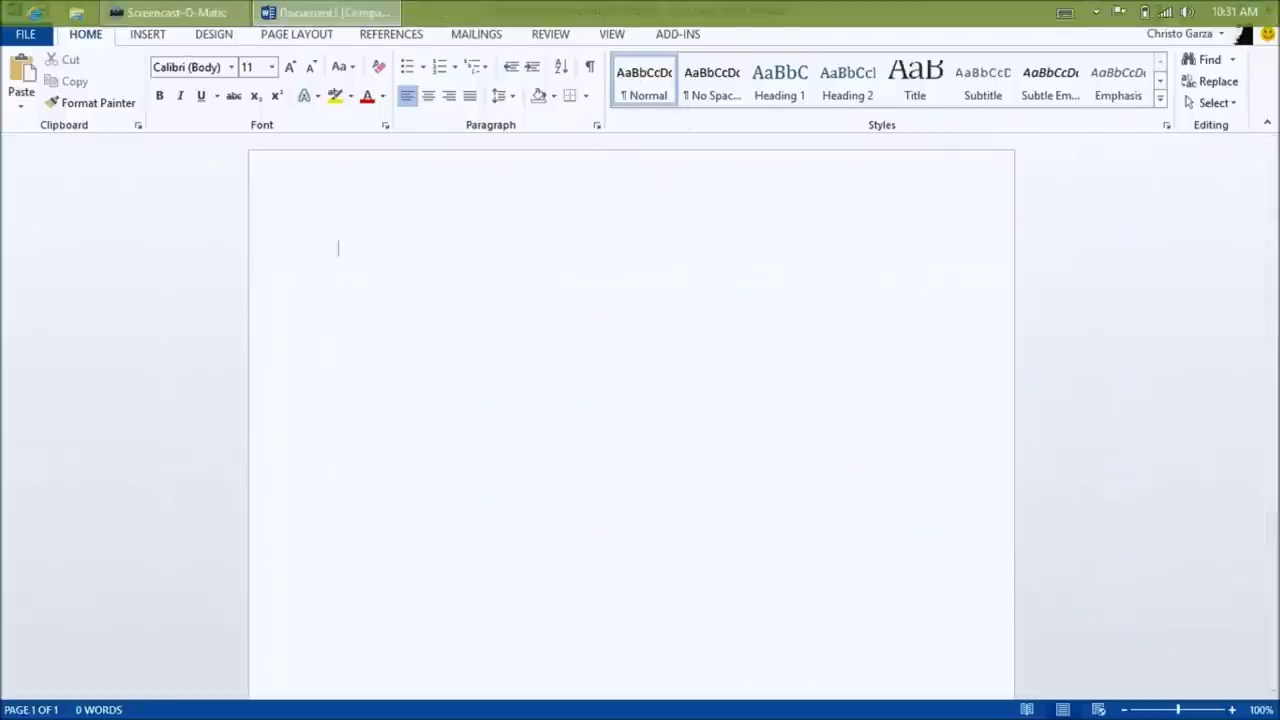
{"action": "left_click", "coordinate": [1065, 14]}
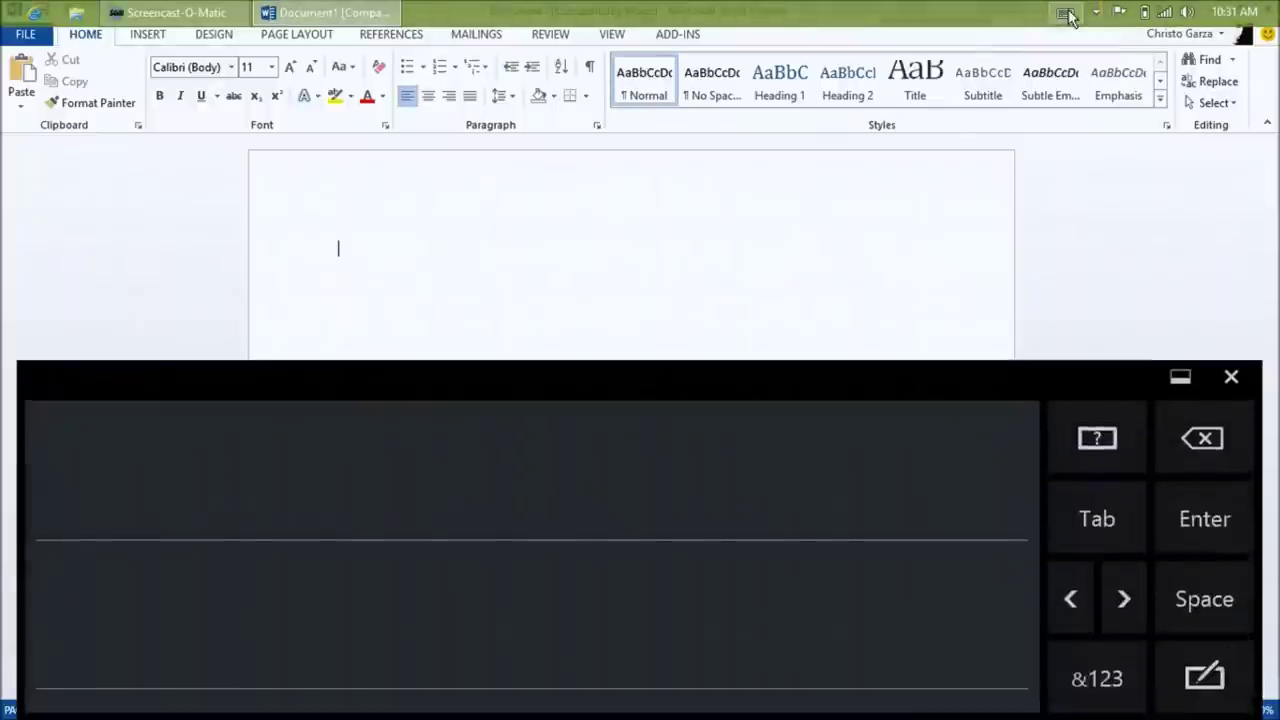
{"action": "left_click", "coordinate": [1126, 260]}
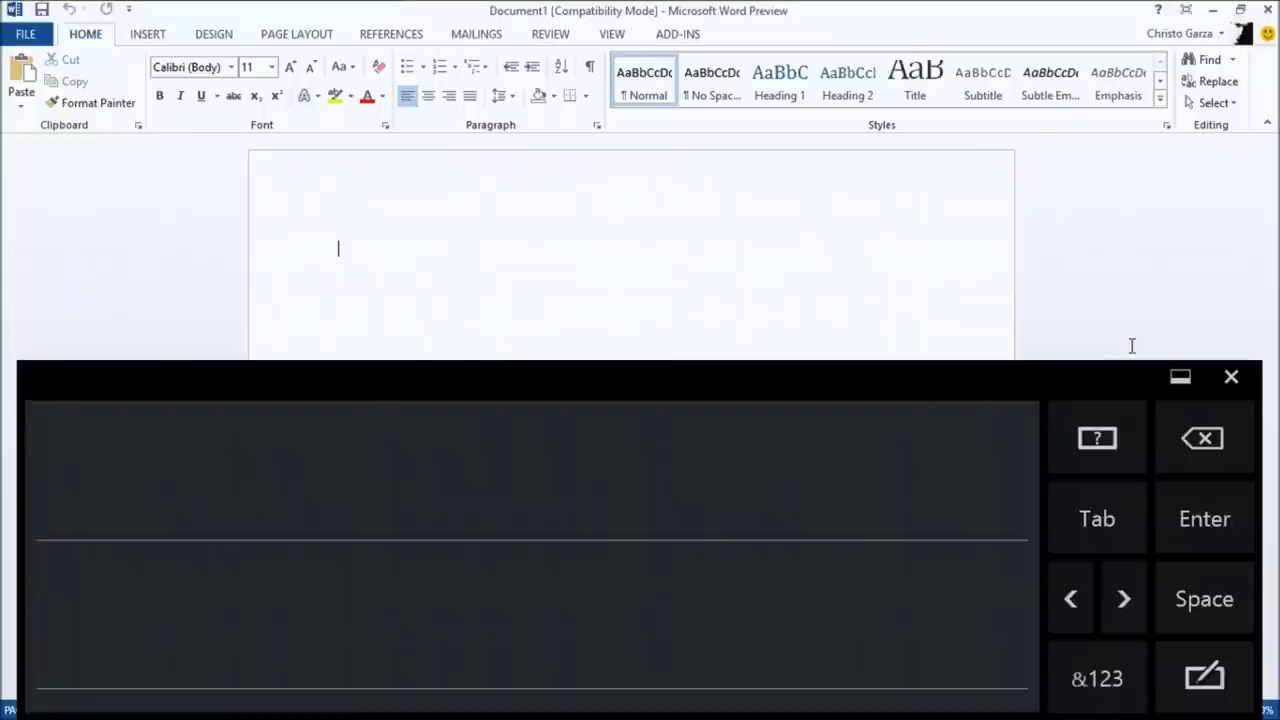
{"action": "left_click", "coordinate": [1204, 678]}
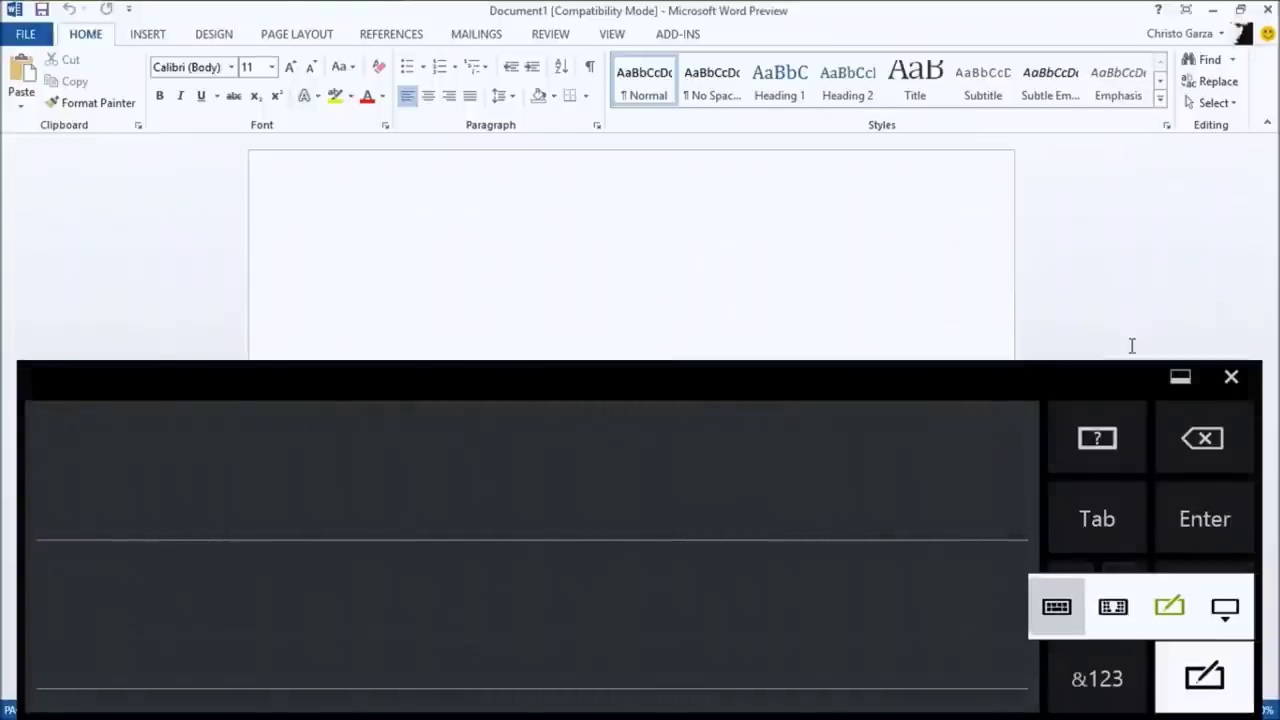
{"action": "left_click", "coordinate": [1056, 606]}
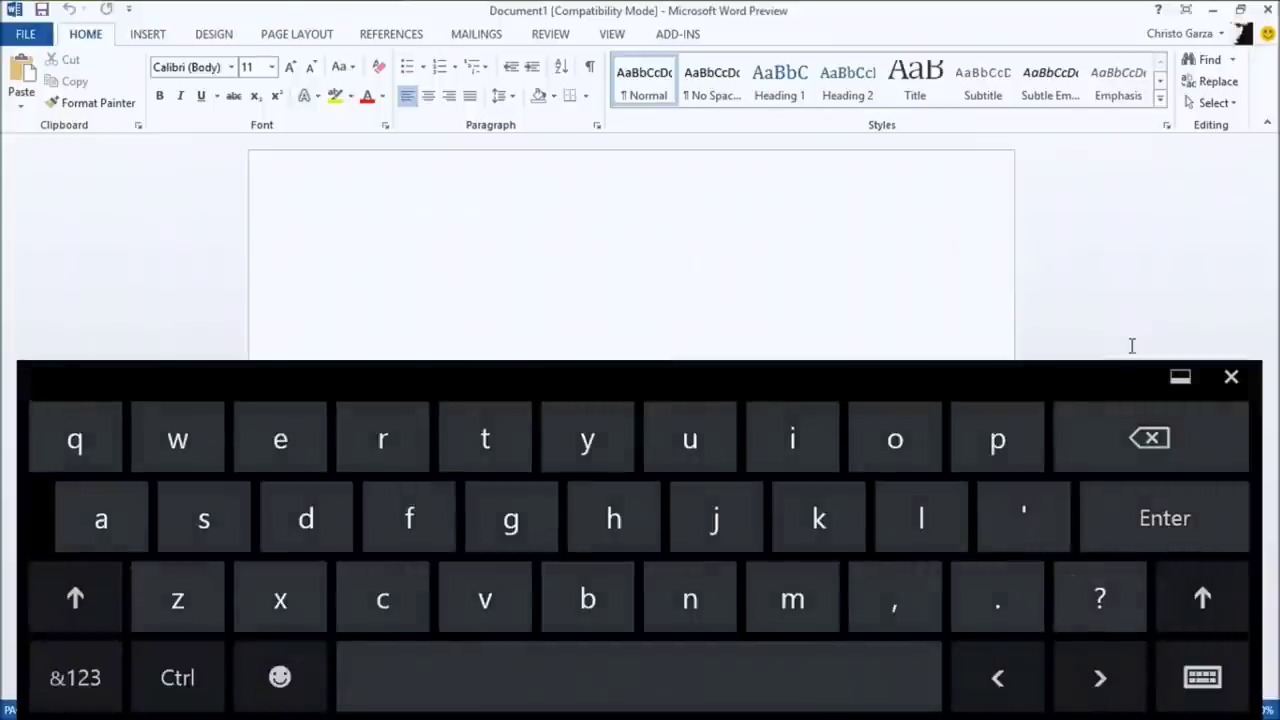
- Dock the touch keyboard beneath the Word window and return it to its floating state
{"action": "left_click", "coordinate": [1180, 376]}
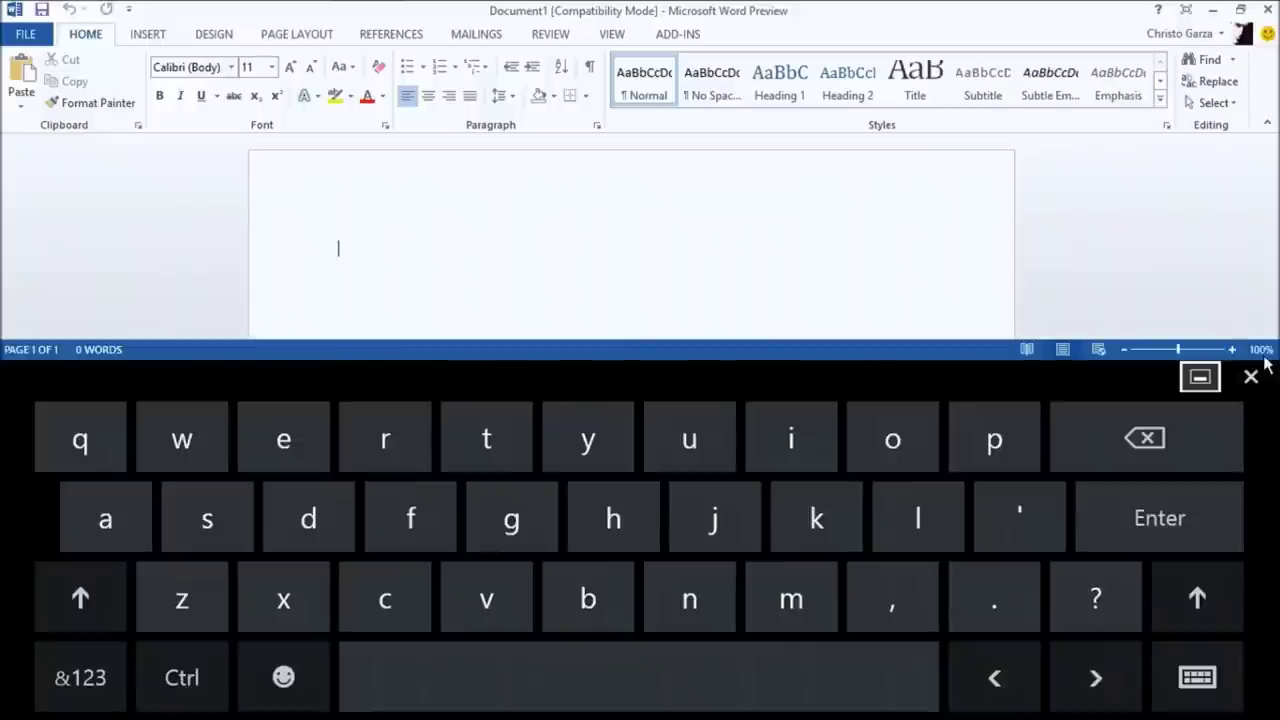
{"action": "left_click", "coordinate": [1206, 380]}
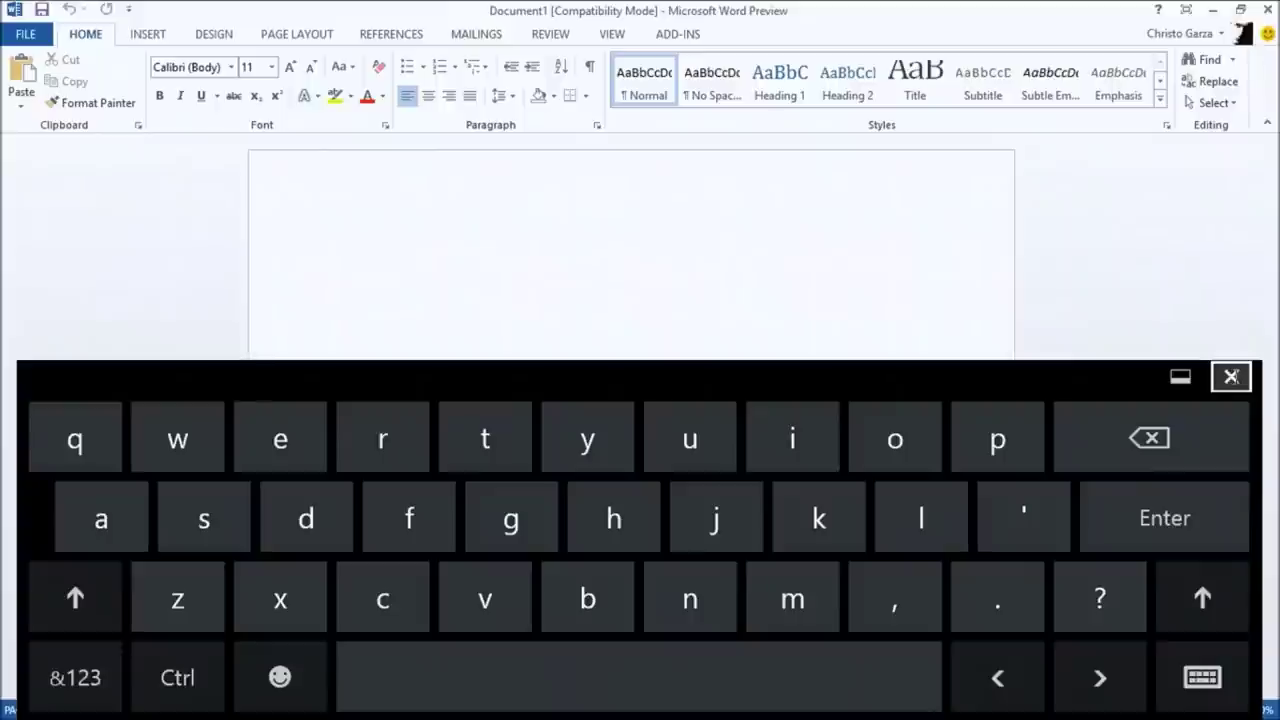
- Close and reopen the touch keyboard, and enter the word "travel" in the blank document
{"action": "left_click", "coordinate": [1231, 376]}
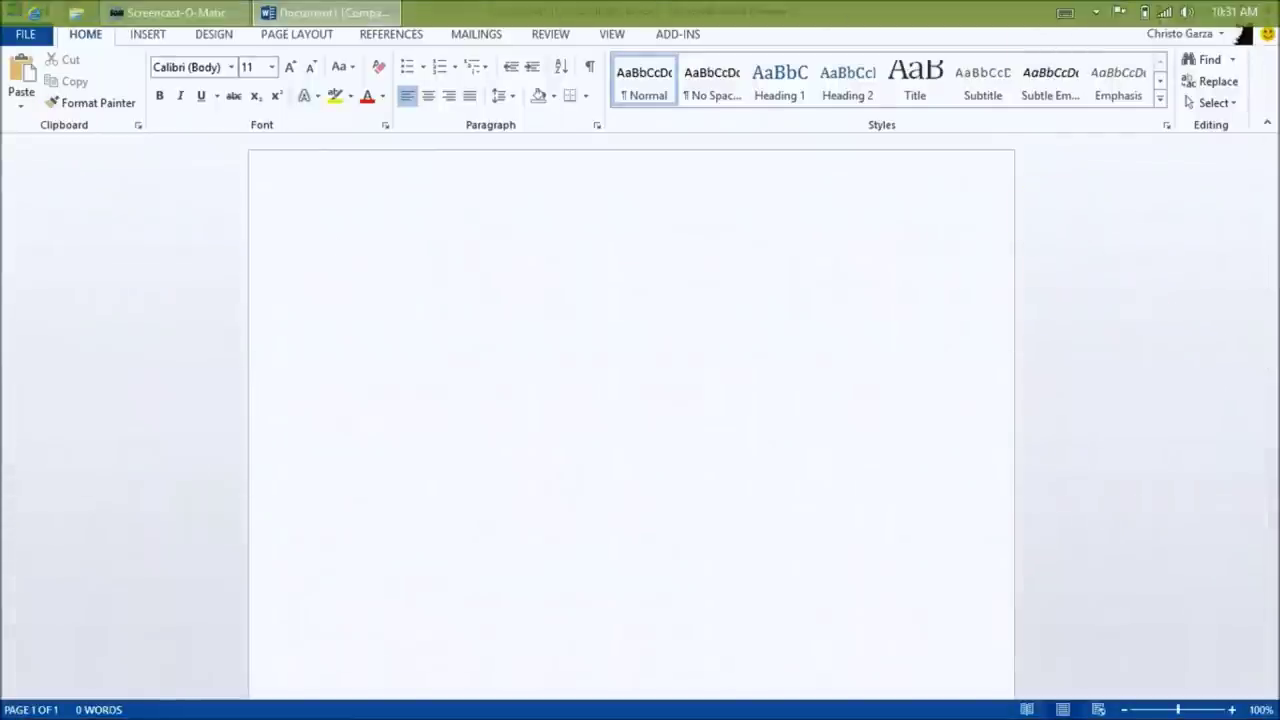
{"action": "left_click", "coordinate": [1066, 13]}
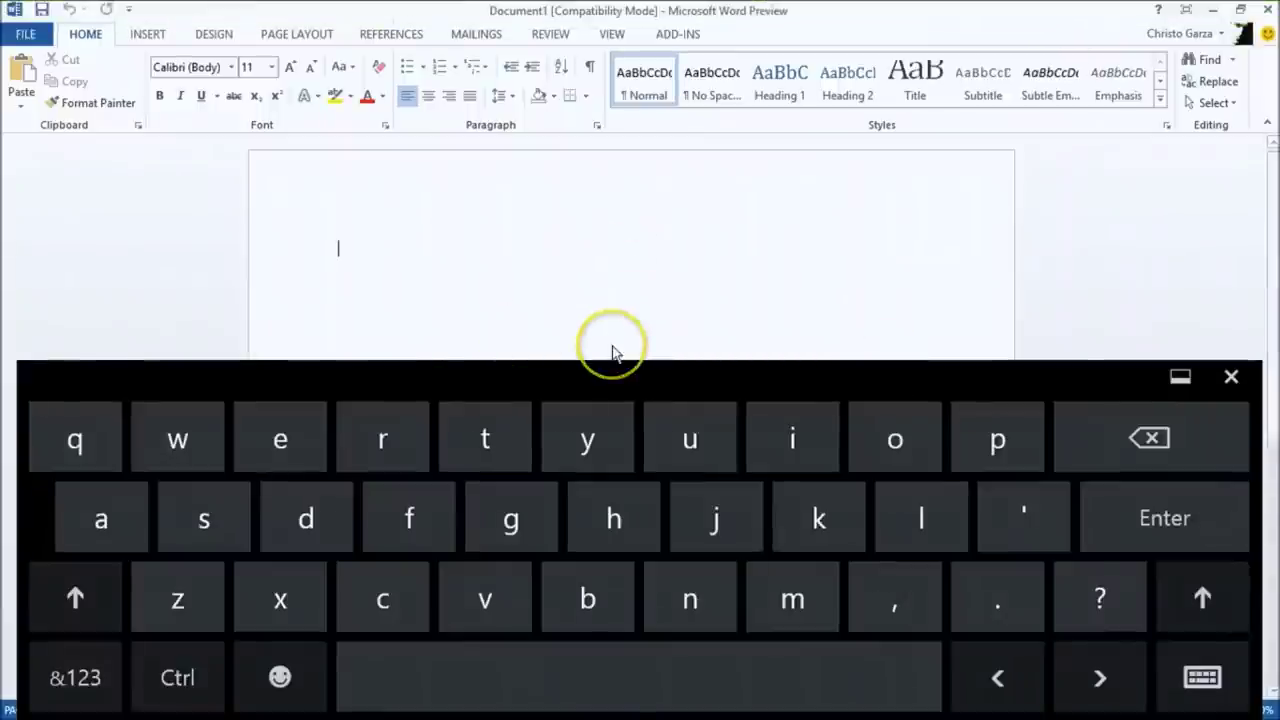
{"action": "type", "text": "tr"}
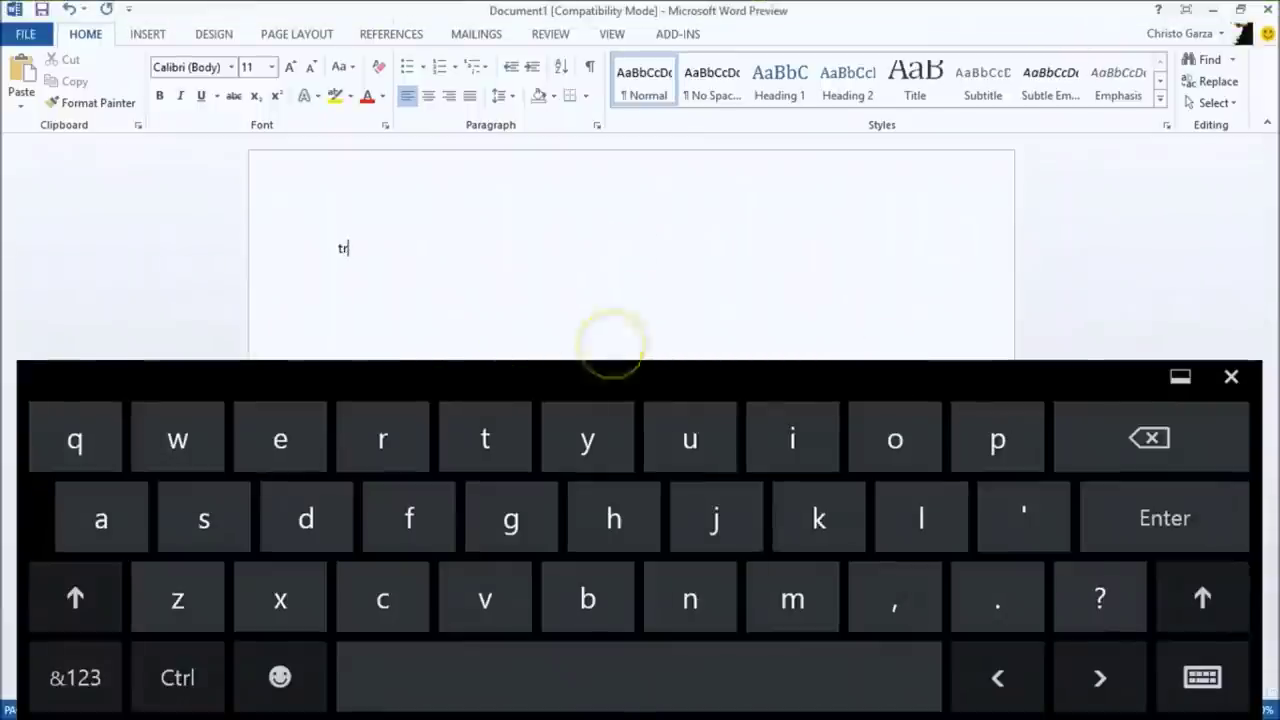
{"action": "type", "text": "ave"}
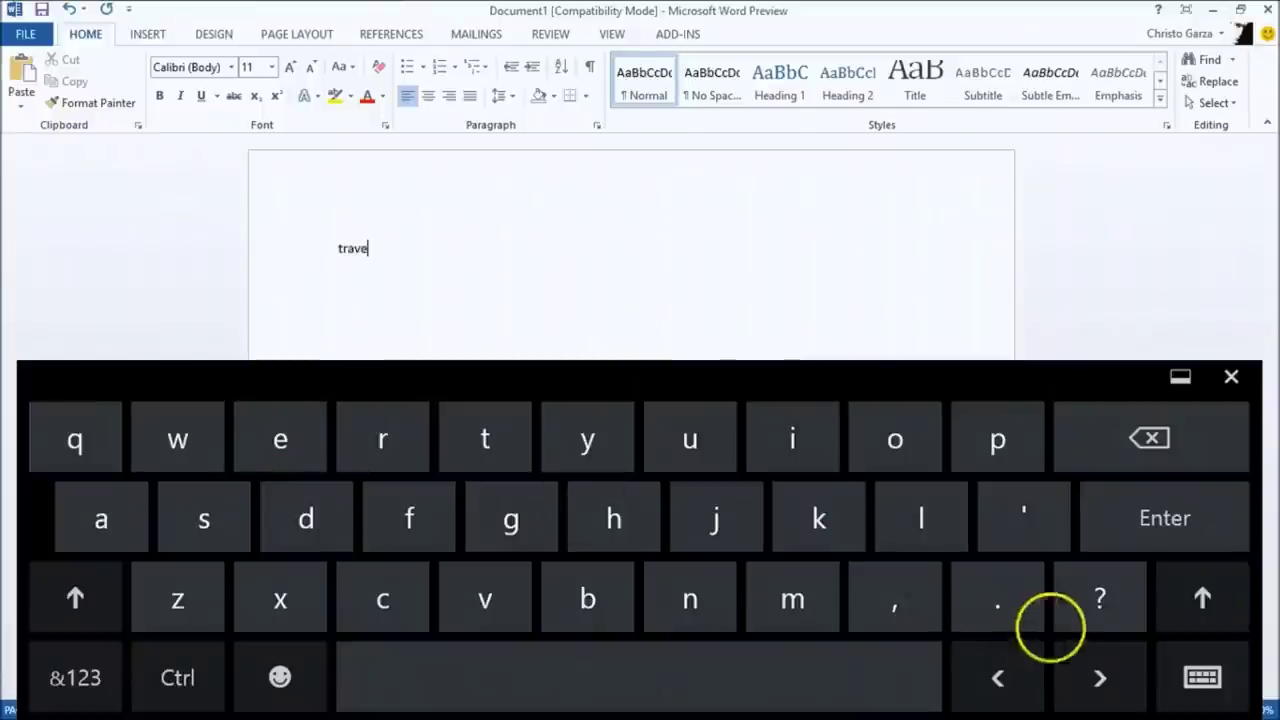
{"action": "type", "text": "l"}
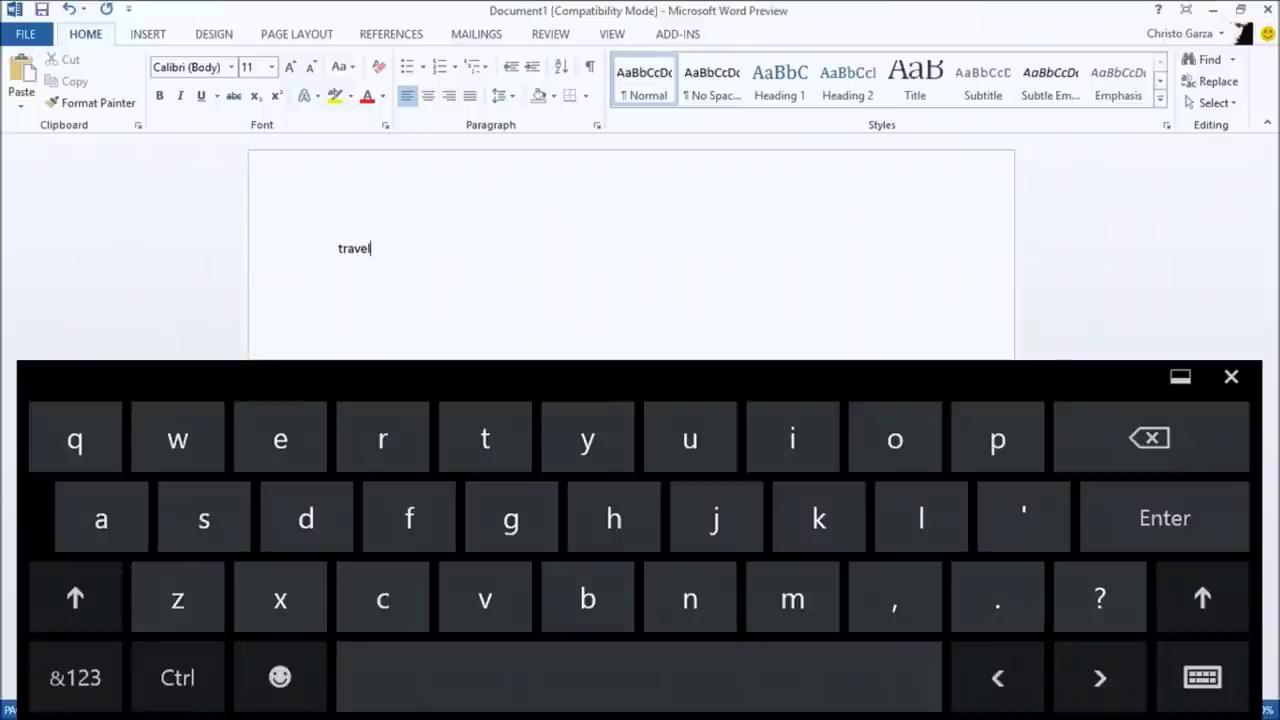
- Erase the word "travel" so the document is blank again
{"action": "key", "text": "BackSpace"}
{"action": "key", "text": "BackSpace"}
{"action": "key", "text": "BackSpace"}
{"action": "key", "text": "BackSpace"}
{"action": "key", "text": "BackSpace"}
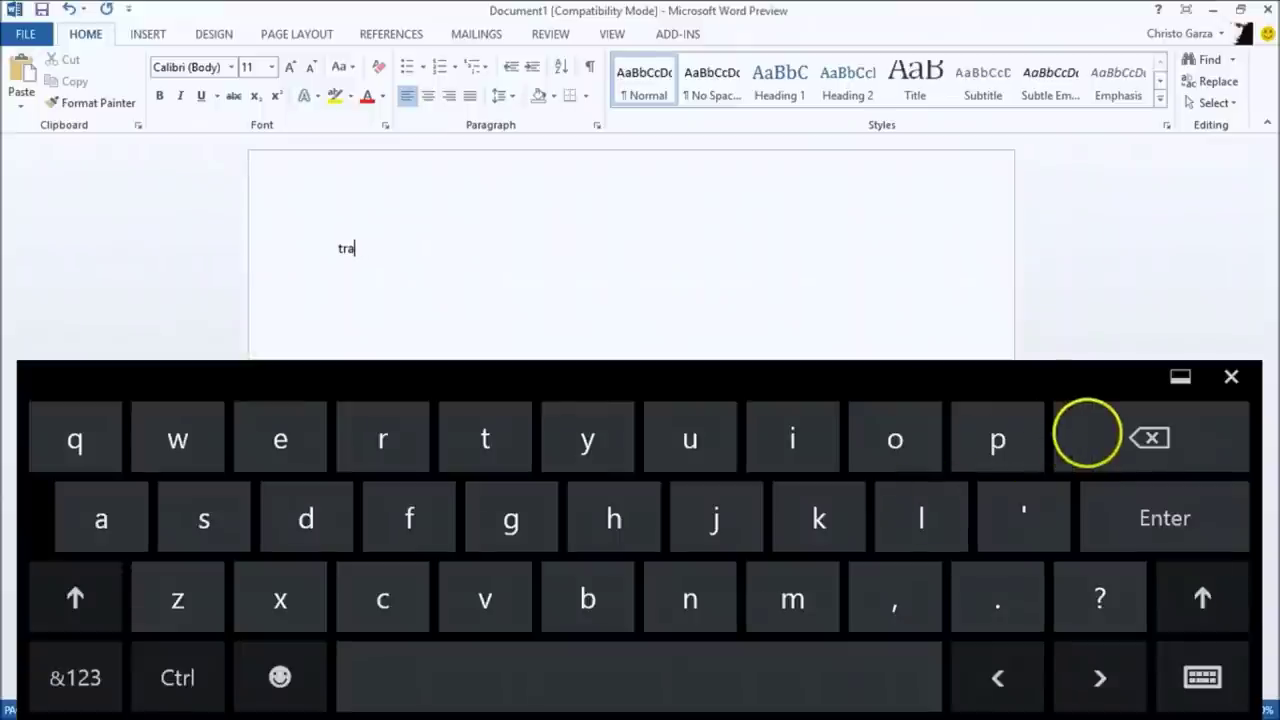
{"action": "key", "text": "BackSpace"}
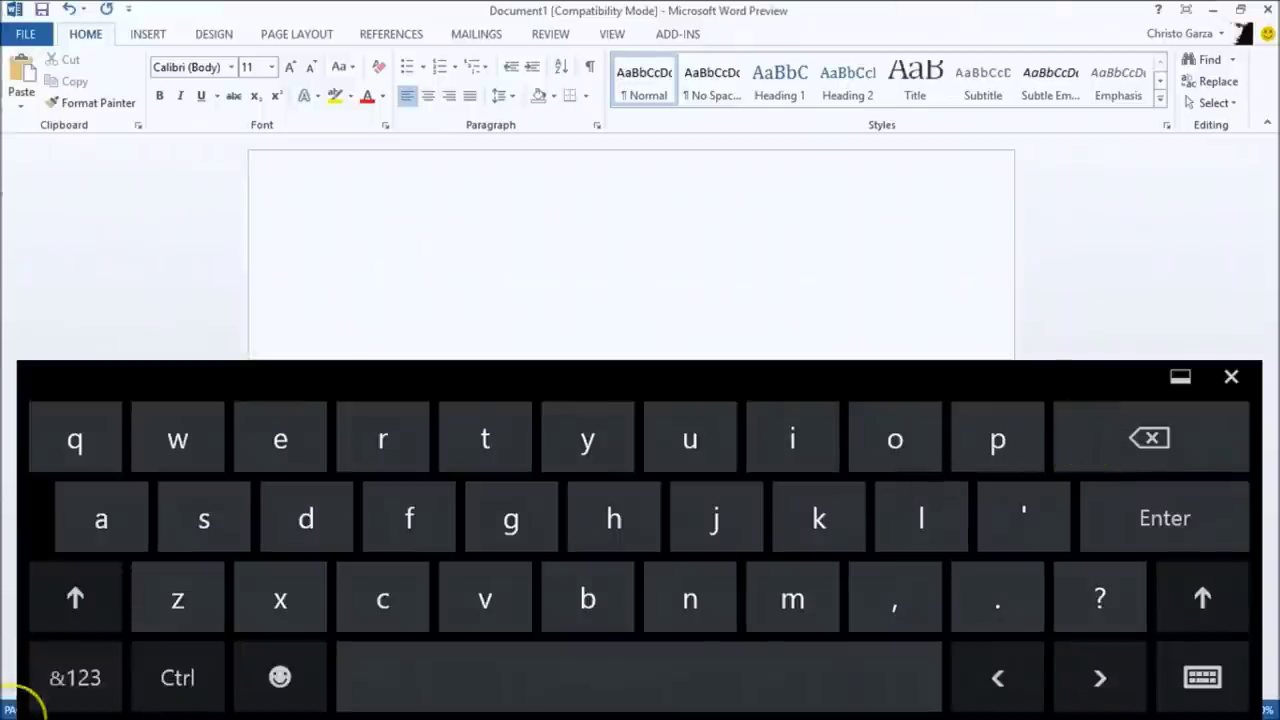
- Show the touch keyboard's numbers and symbols layout and look through its second page of symbols
{"action": "left_click", "coordinate": [75, 677]}
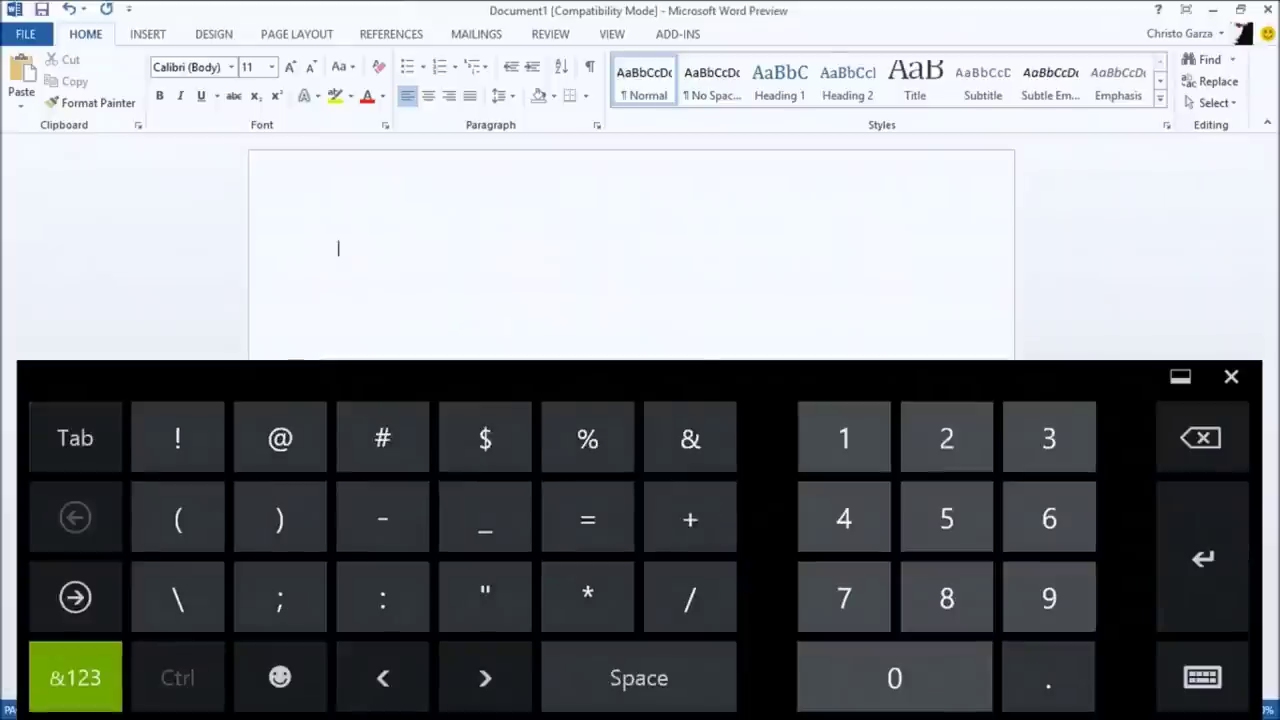
{"action": "left_click", "coordinate": [86, 677]}
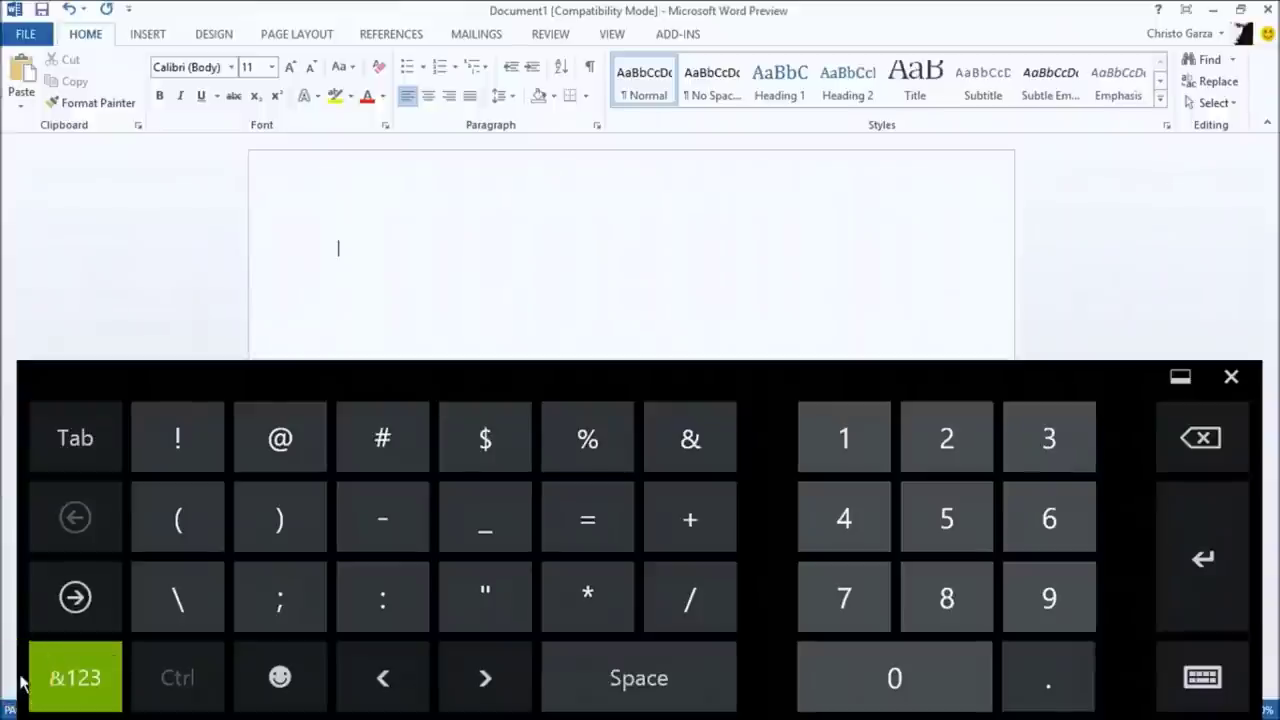
{"action": "left_click", "coordinate": [75, 597]}
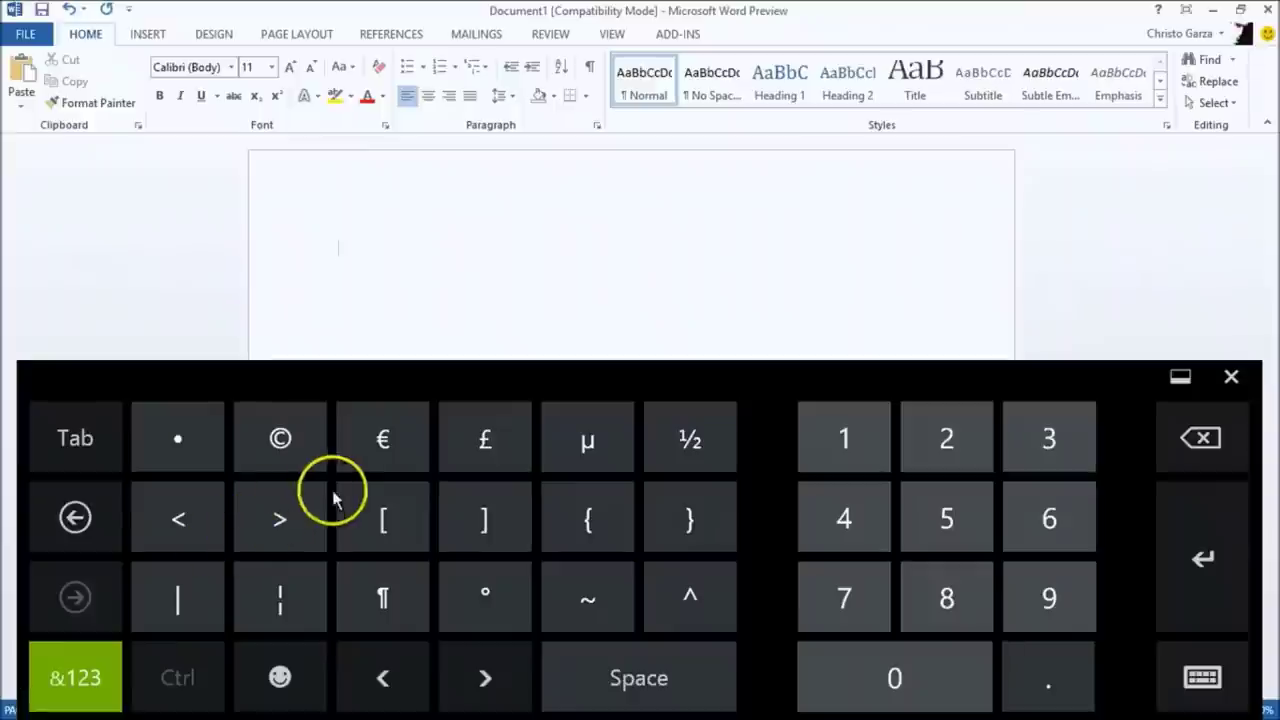
{"action": "left_click", "coordinate": [78, 516]}
- Enter the ₦ currency sign and an ampersand with the touch keyboard, and close the keyboard
{"action": "left_click_drag", "start_coordinate": [480, 432], "coordinate": [500, 523]}
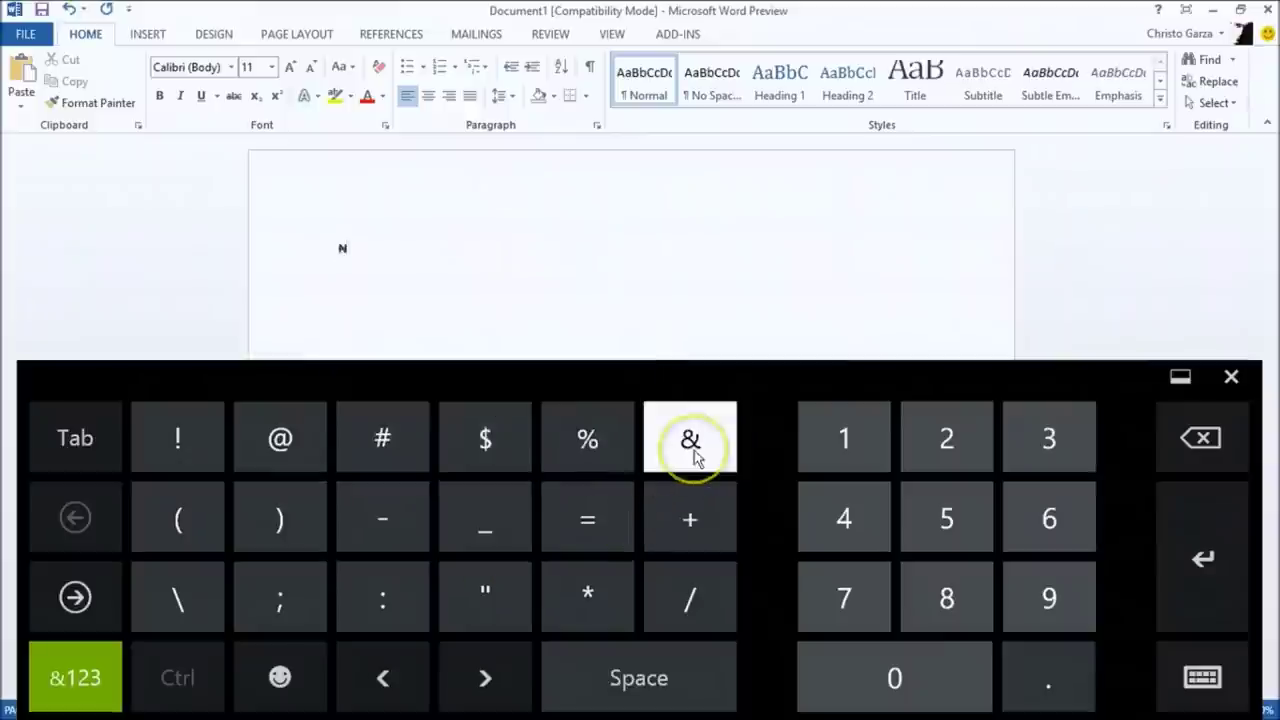
{"action": "left_click", "coordinate": [692, 452]}
{"action": "left_click_drag", "start_coordinate": [618, 450], "coordinate": [245, 537]}
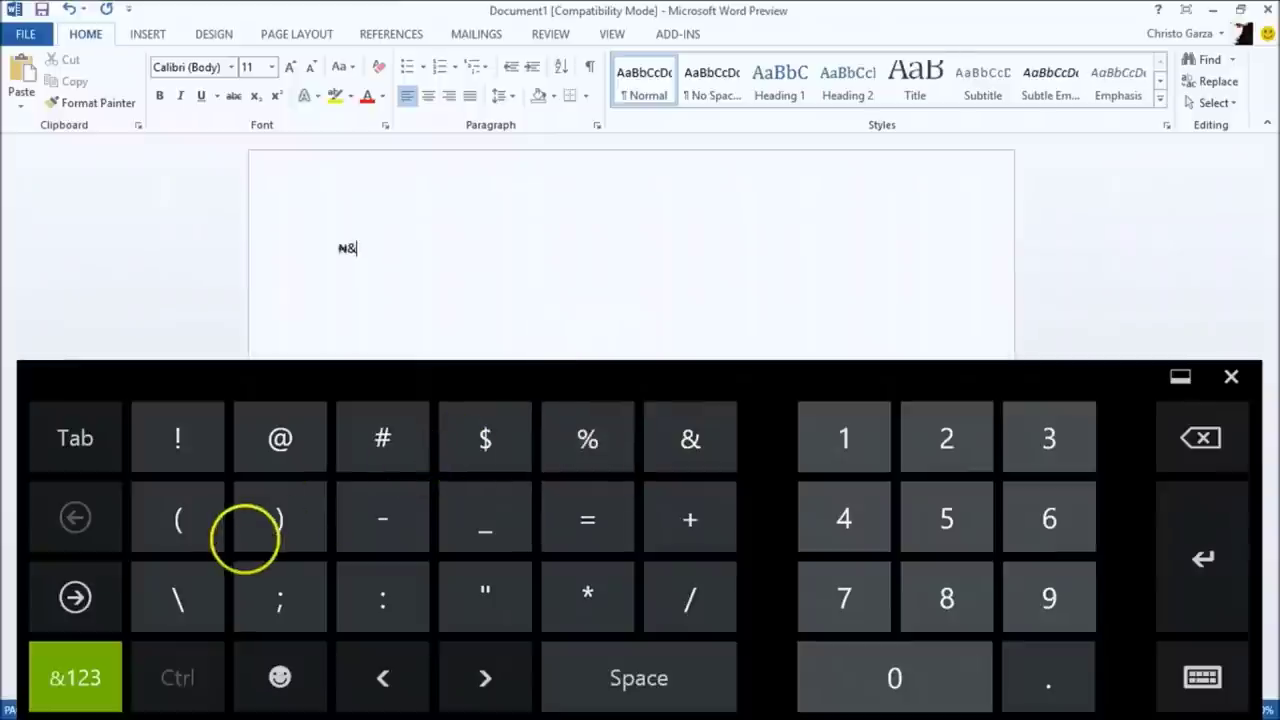
{"action": "left_click_drag", "start_coordinate": [805, 440], "coordinate": [1022, 664]}
{"action": "left_click_drag", "start_coordinate": [1022, 664], "coordinate": [990, 649]}
{"action": "left_click_drag", "start_coordinate": [466, 587], "coordinate": [465, 588]}
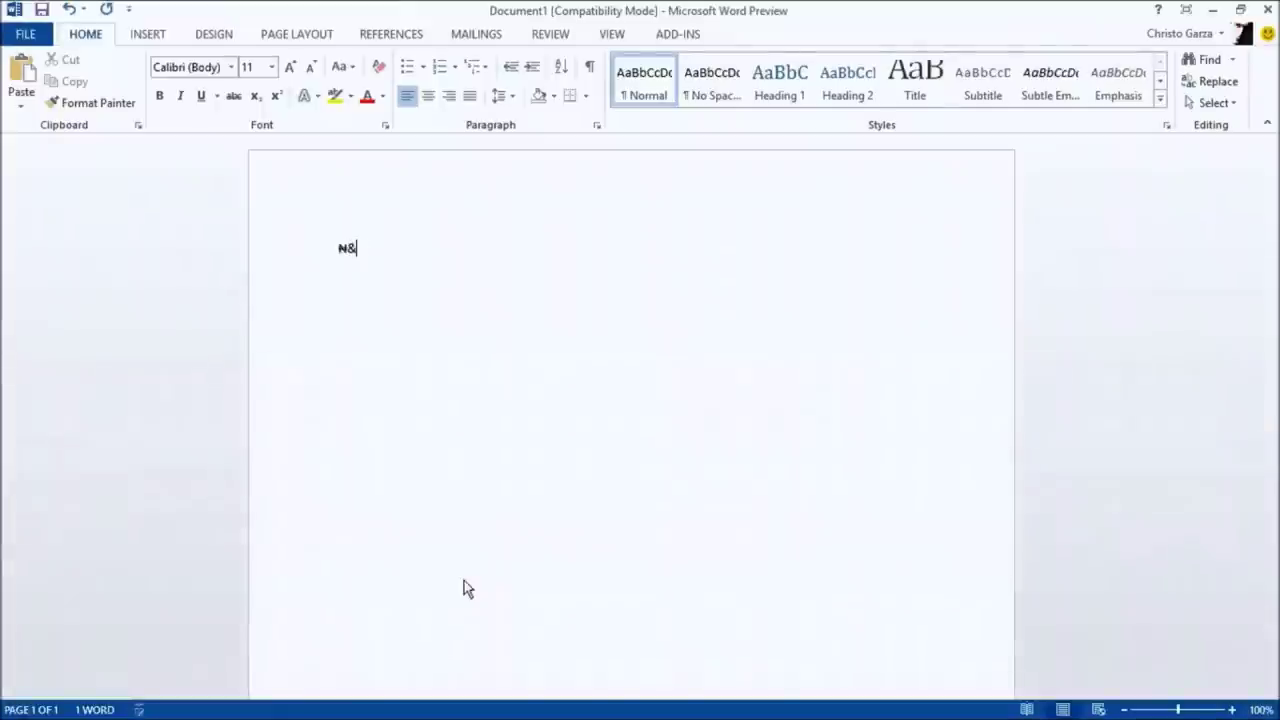
- Delete the ₦ and & characters from the document
{"action": "key", "text": "BackSpace"}
{"action": "key", "text": "BackSpace"}
{"action": "left_click", "coordinate": [634, 596]}
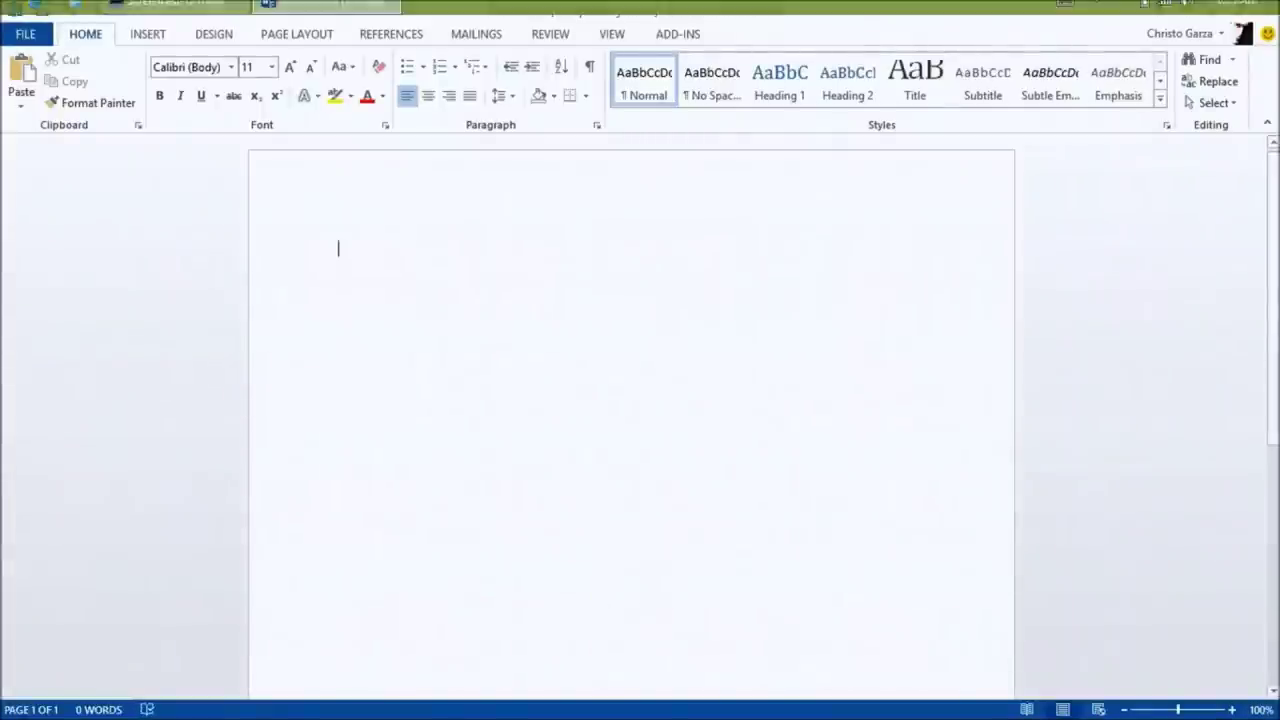
- Reopen the touch keyboard and switch it to the split thumb layout
{"action": "left_click", "coordinate": [1064, 14]}
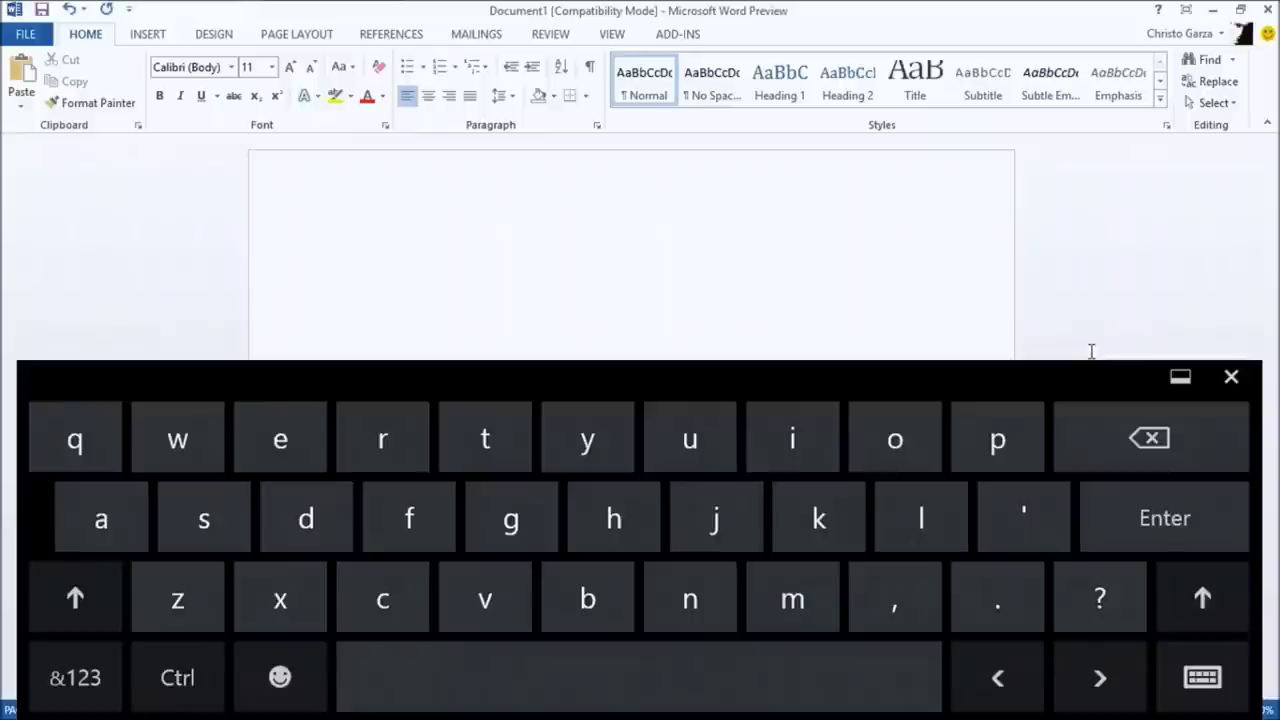
{"action": "left_click", "coordinate": [1202, 677]}
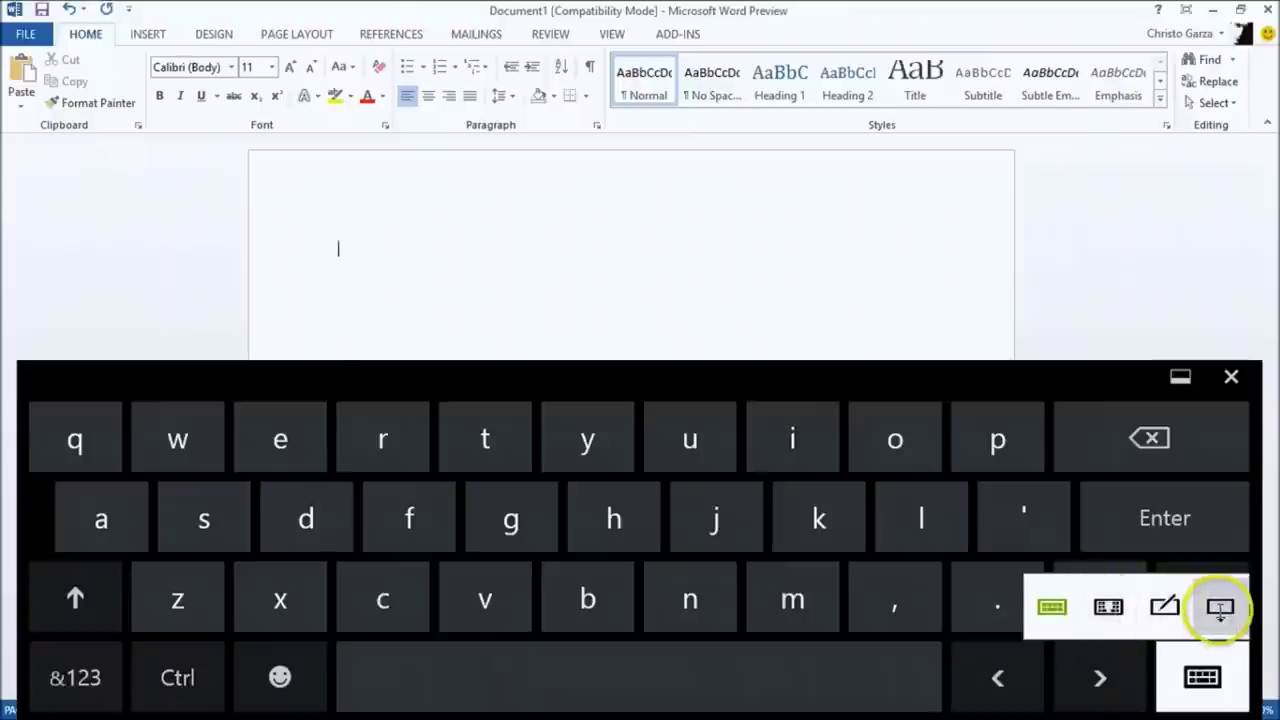
{"action": "left_click", "coordinate": [1096, 618]}
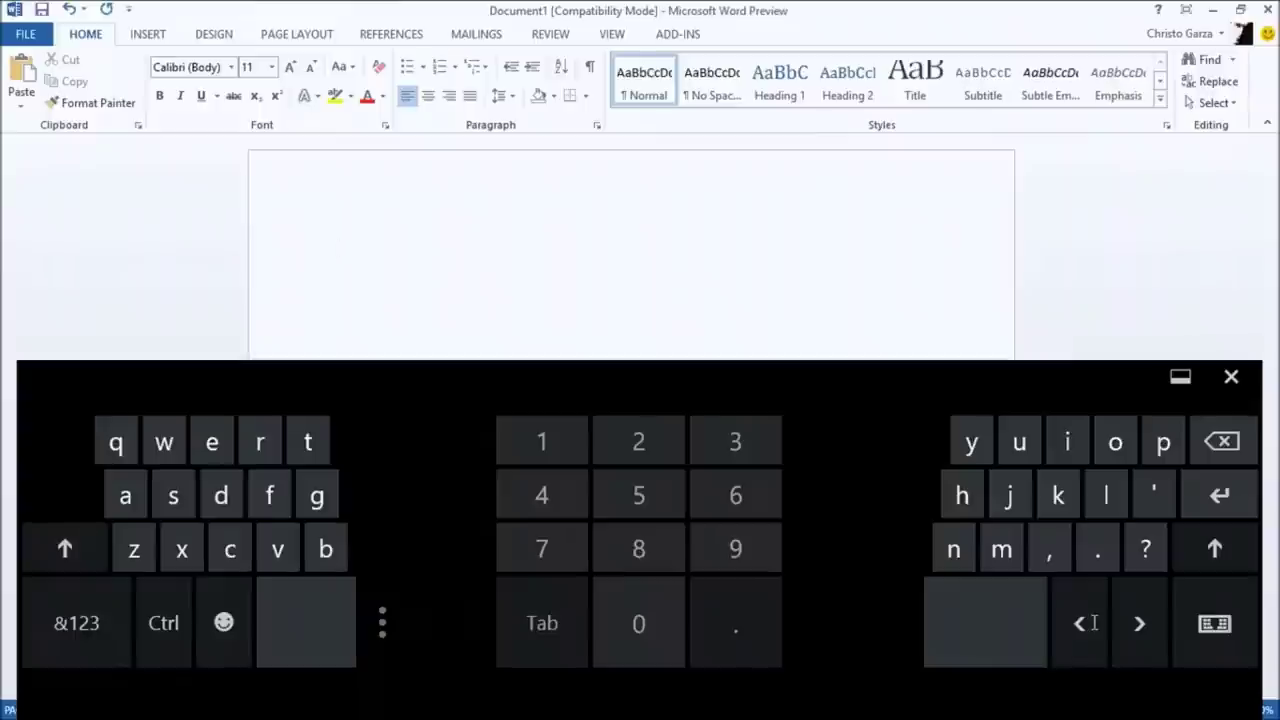
{"action": "left_click", "coordinate": [1136, 621]}
- Switch the touch keyboard to handwriting input, handwrite "hello" and insert the recognized word into the document
{"action": "left_click", "coordinate": [1216, 623]}
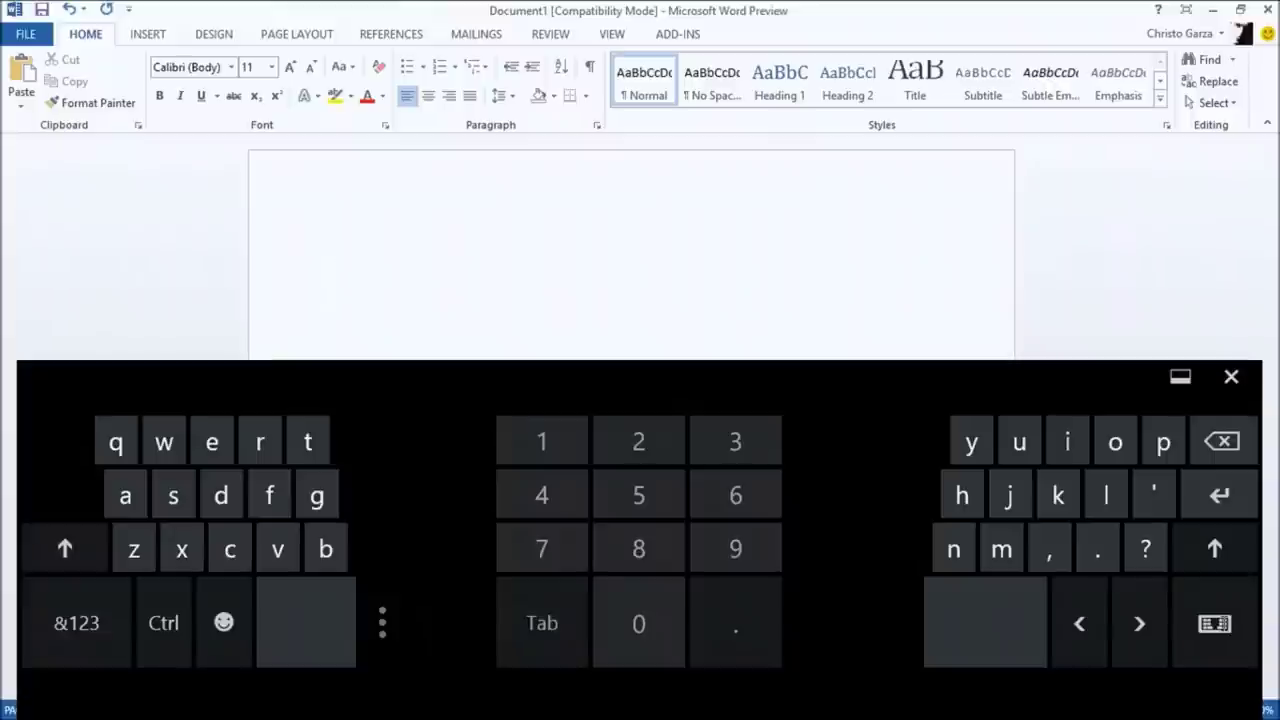
{"action": "left_click", "coordinate": [1214, 623]}
{"action": "left_click", "coordinate": [1173, 541]}
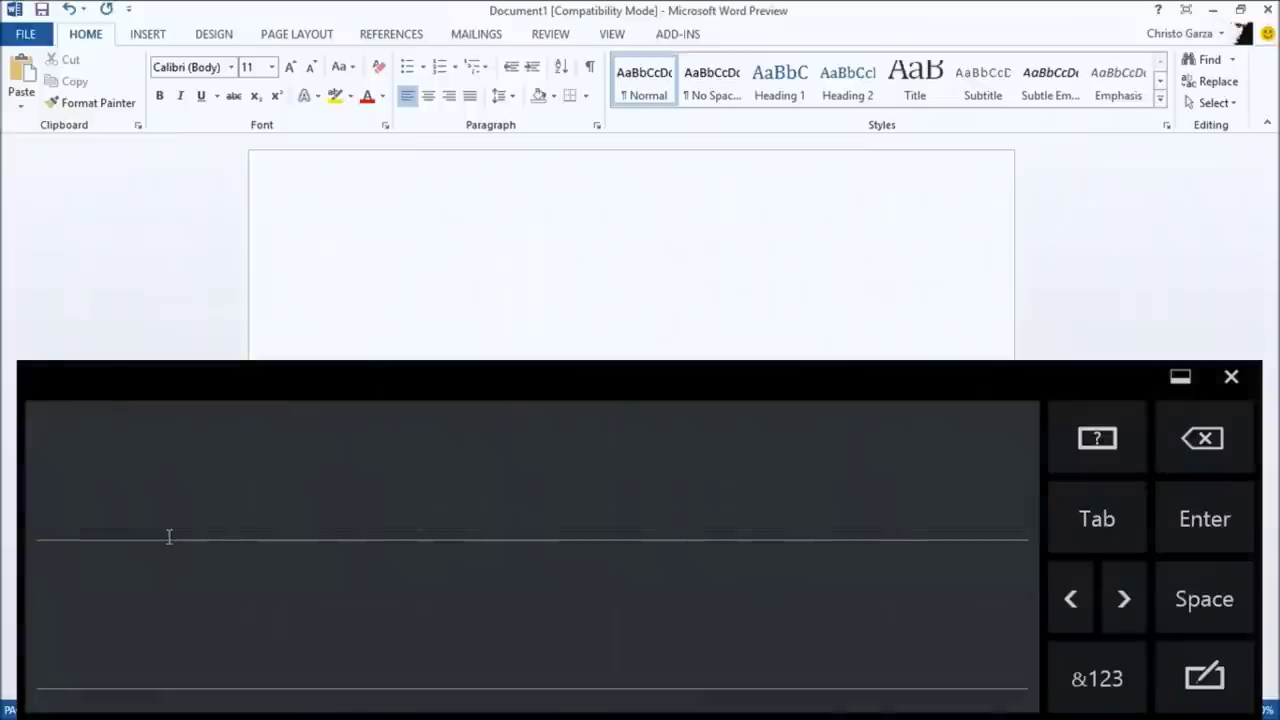
{"action": "mouse_move", "coordinate": [169, 537]}
{"action": "left_mouse_down"}
{"action": "mouse_move", "coordinate": [243, 443]}
{"action": "mouse_move", "coordinate": [232, 524]}
{"action": "mouse_move", "coordinate": [249, 501]}
{"action": "mouse_move", "coordinate": [297, 526]}
{"action": "mouse_move", "coordinate": [313, 490]}
{"action": "mouse_move", "coordinate": [296, 505]}
{"action": "mouse_move", "coordinate": [310, 522]}
{"action": "mouse_move", "coordinate": [345, 440]}
{"action": "mouse_move", "coordinate": [337, 527]}
{"action": "mouse_move", "coordinate": [364, 543]}
{"action": "mouse_move", "coordinate": [370, 455]}
{"action": "mouse_move", "coordinate": [363, 514]}
{"action": "mouse_move", "coordinate": [400, 520]}
{"action": "mouse_move", "coordinate": [437, 491]}
{"action": "mouse_move", "coordinate": [422, 494]}
{"action": "mouse_move", "coordinate": [417, 506]}
{"action": "mouse_move", "coordinate": [443, 509]}
{"action": "mouse_move", "coordinate": [443, 491]}
{"action": "mouse_move", "coordinate": [571, 424]}
{"action": "left_mouse_up"}
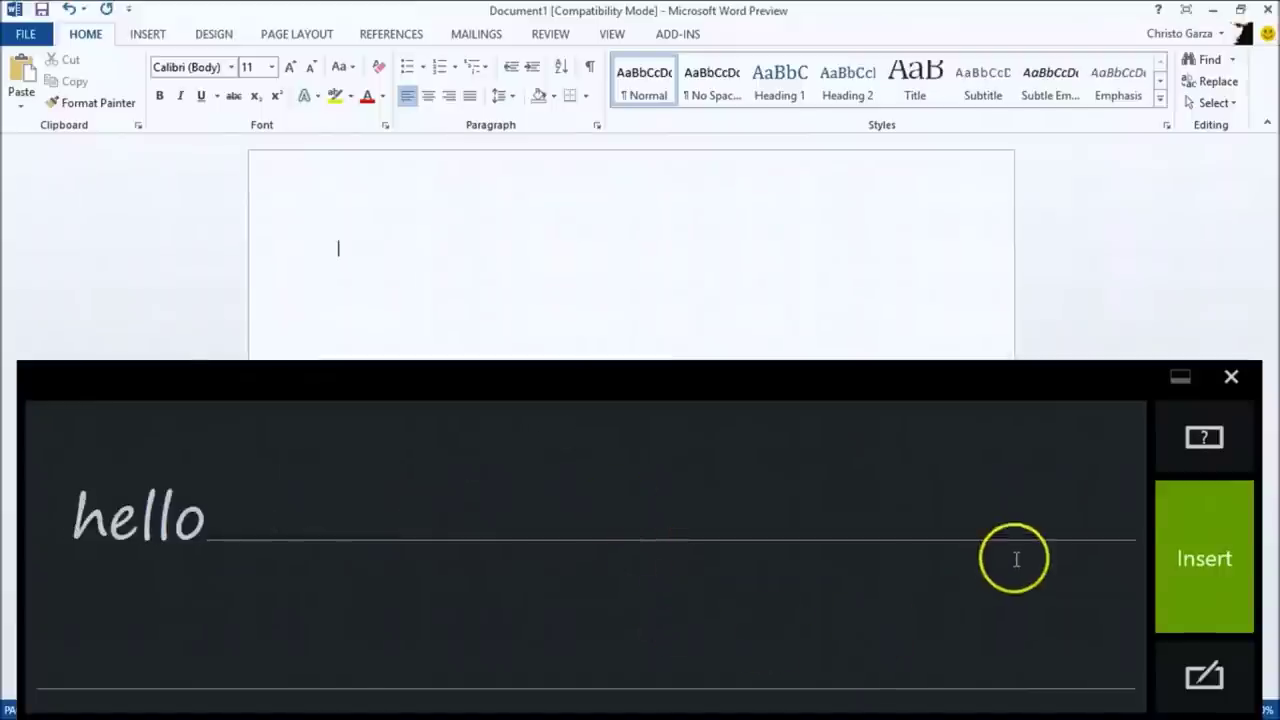
{"action": "left_click", "coordinate": [1197, 558]}
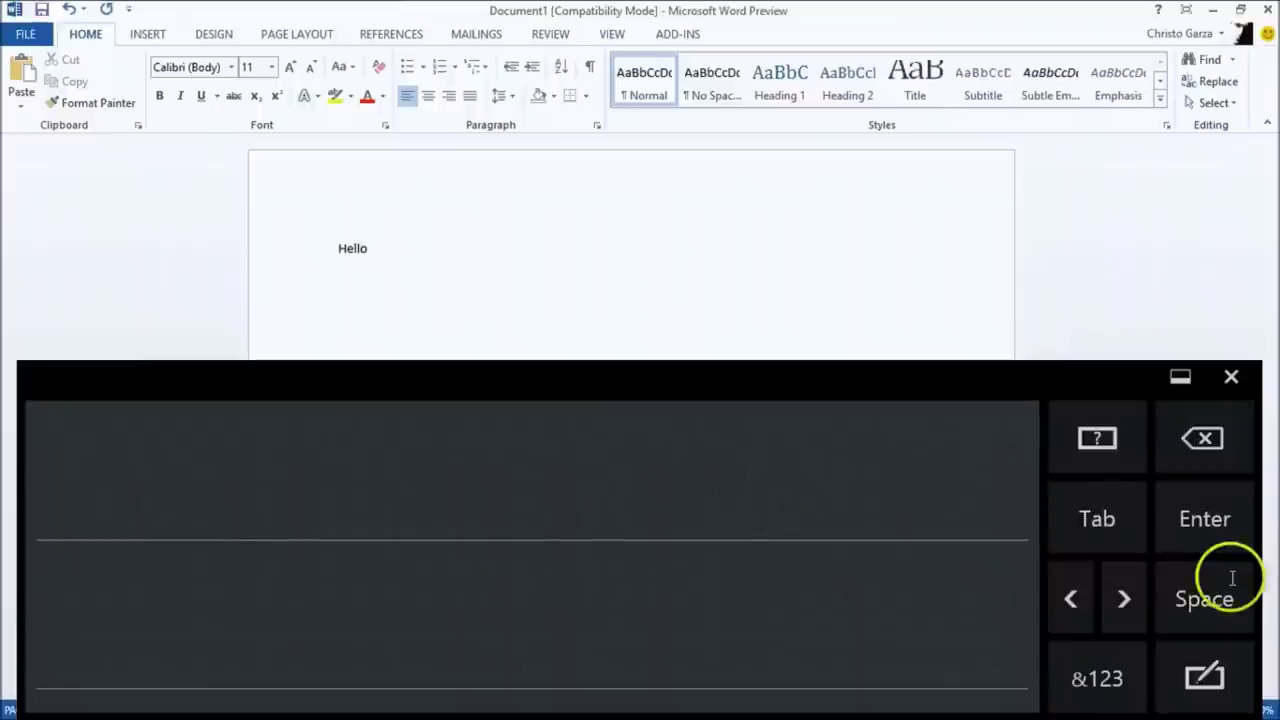
- Dismiss the touch keyboard and close Word without saving the document
{"action": "left_click", "coordinate": [1193, 700]}
{"action": "left_click", "coordinate": [1226, 609]}
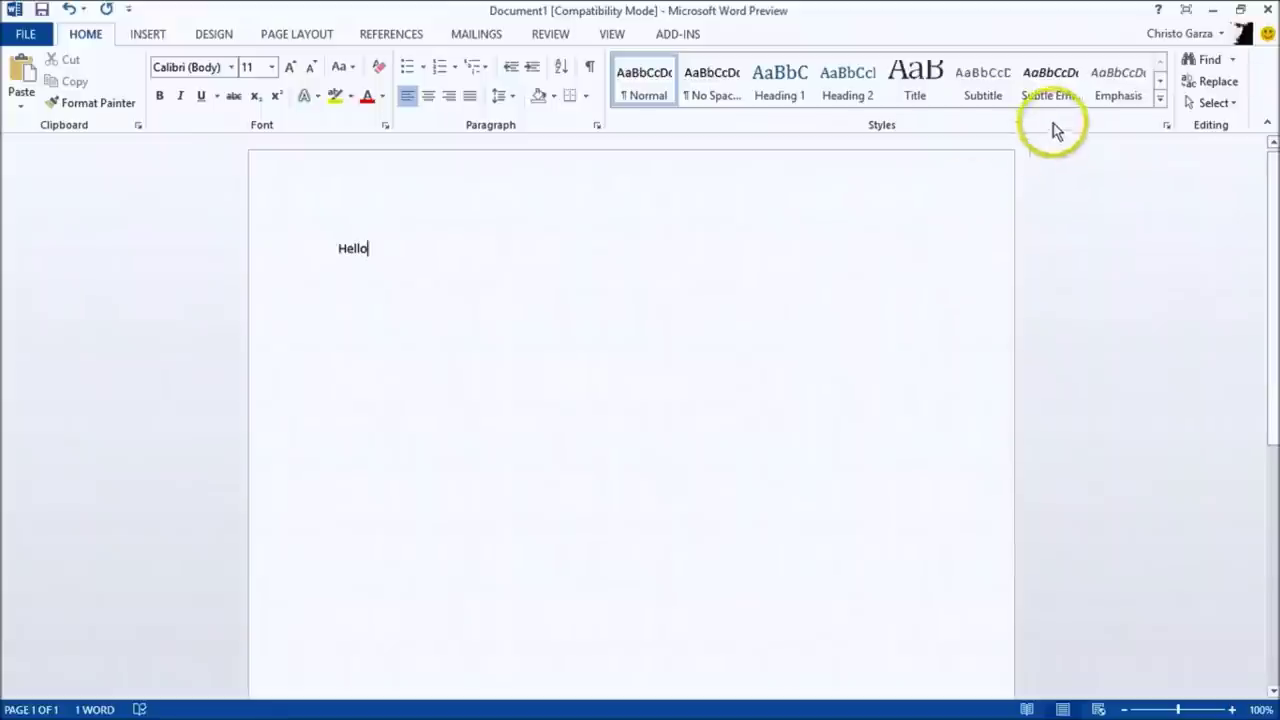
{"action": "key", "text": "alt+F4"}
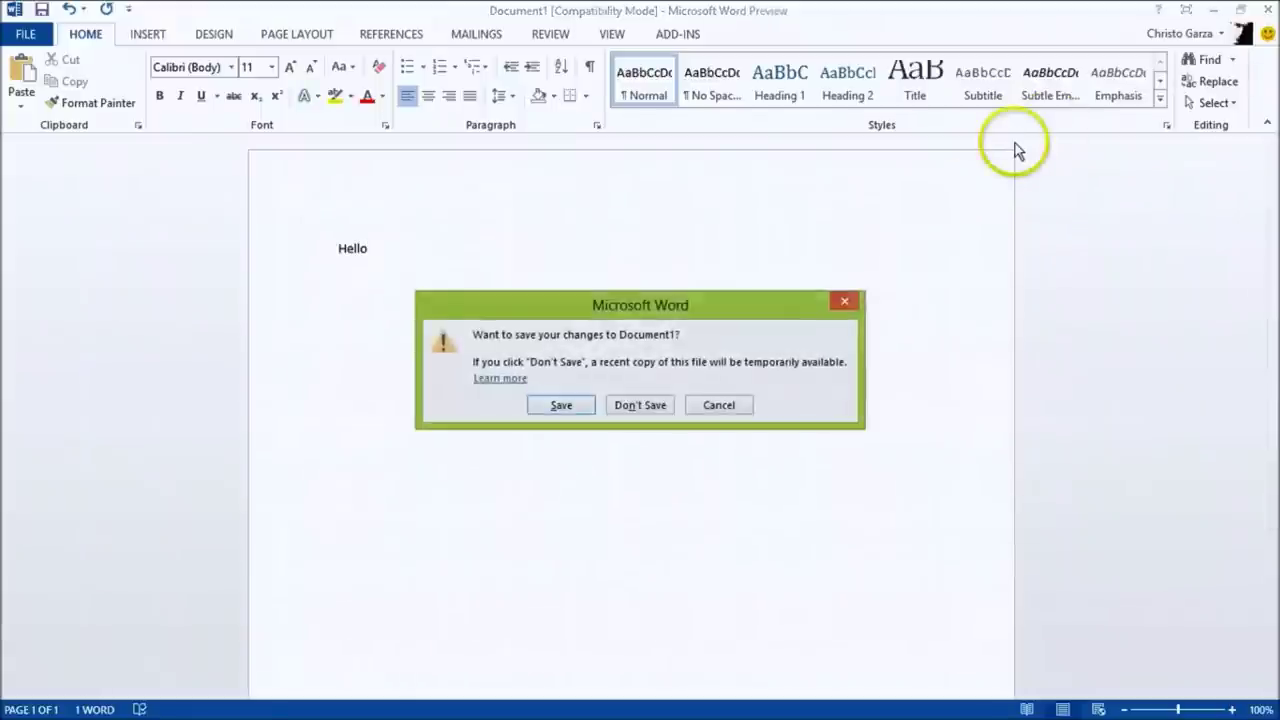
{"action": "left_click", "coordinate": [637, 405]}
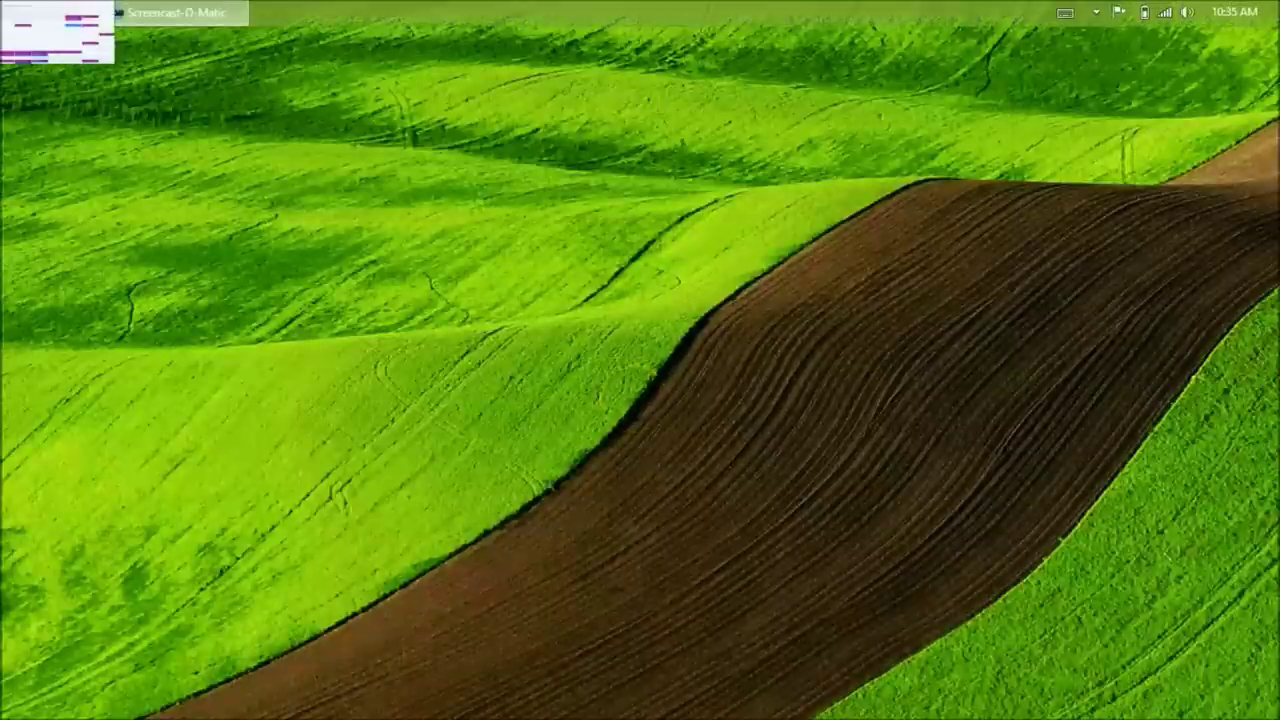
- Return to the Start screen and launch the Minecraft Kubik app from the far tile group
{"action": "mouse_move", "coordinate": [2, 300]}
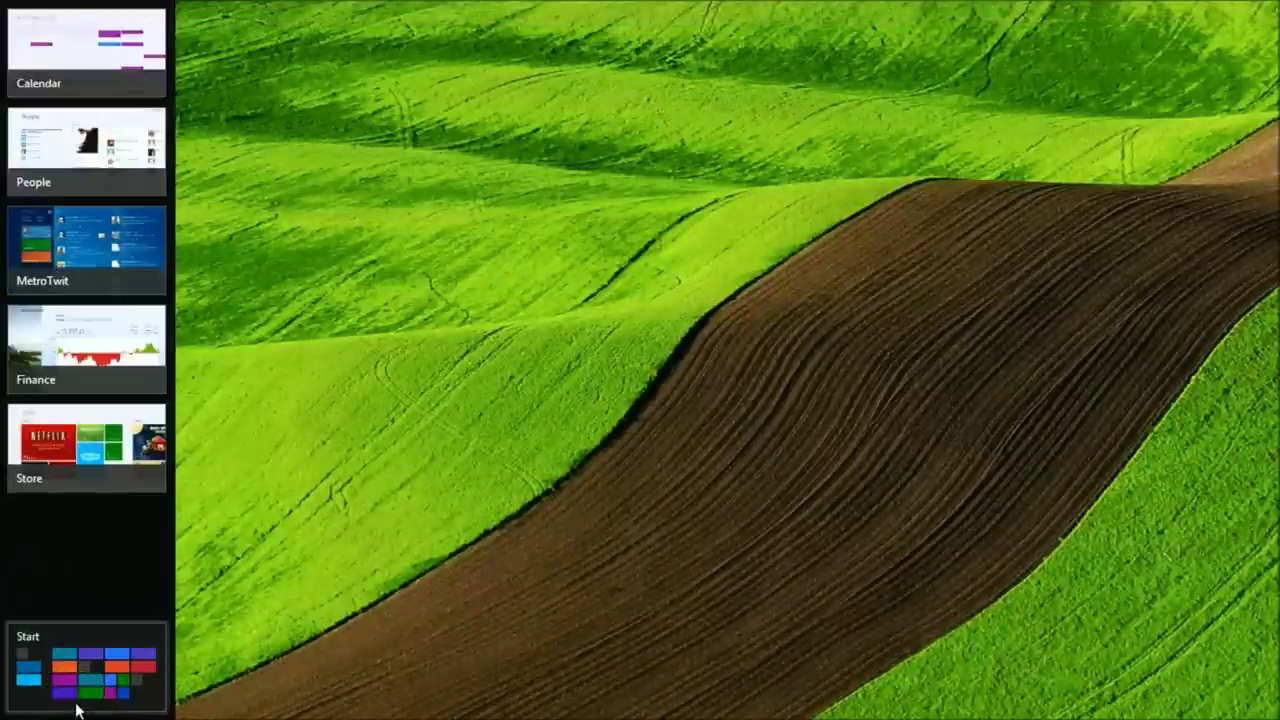
{"action": "left_click", "coordinate": [77, 710]}
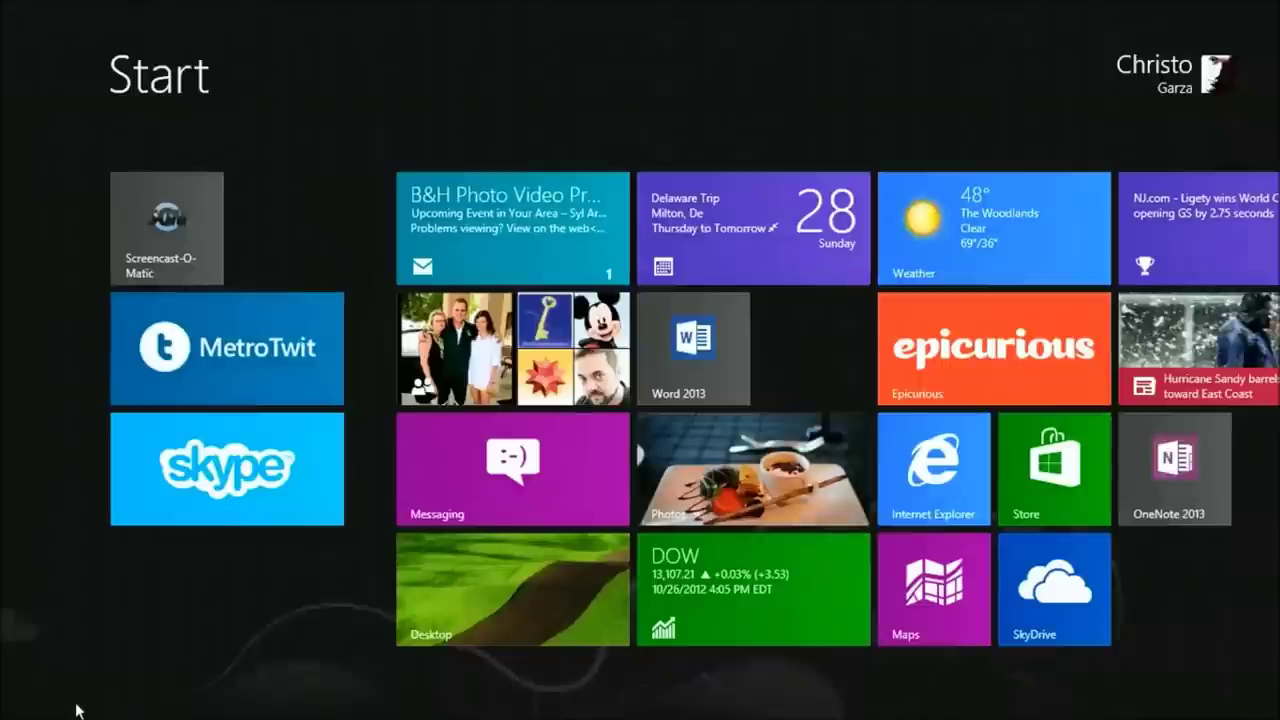
{"action": "scroll", "coordinate": [1262, 440], "scroll_direction": "down", "scroll_amount": 5}
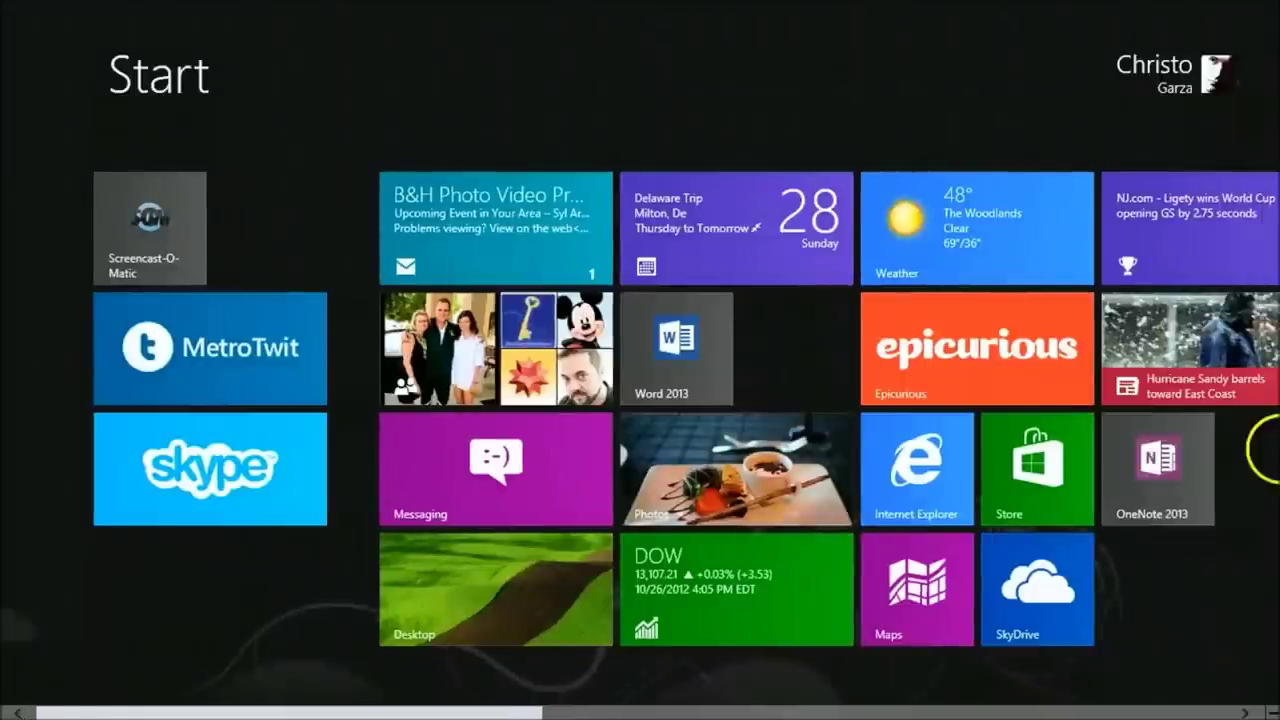
{"action": "scroll", "coordinate": [1262, 430], "scroll_direction": "down", "scroll_amount": 10}
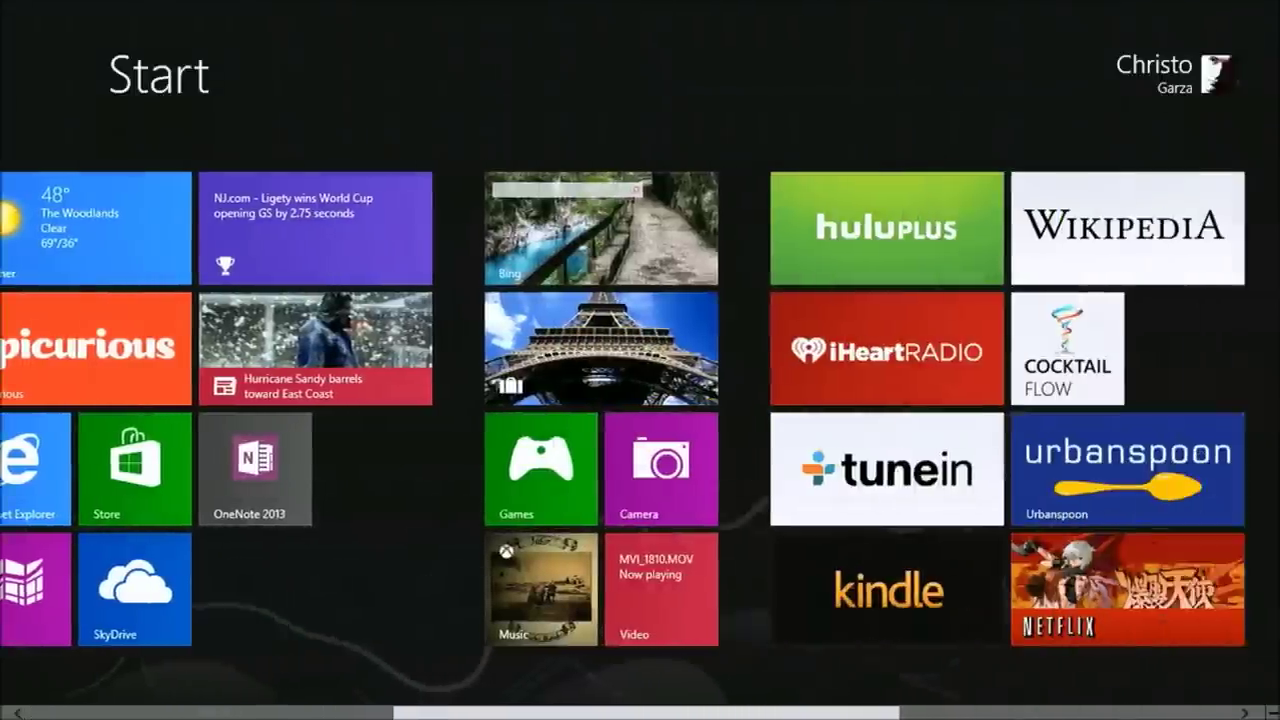
{"action": "scroll", "coordinate": [640, 445], "scroll_direction": "down", "scroll_amount": 3}
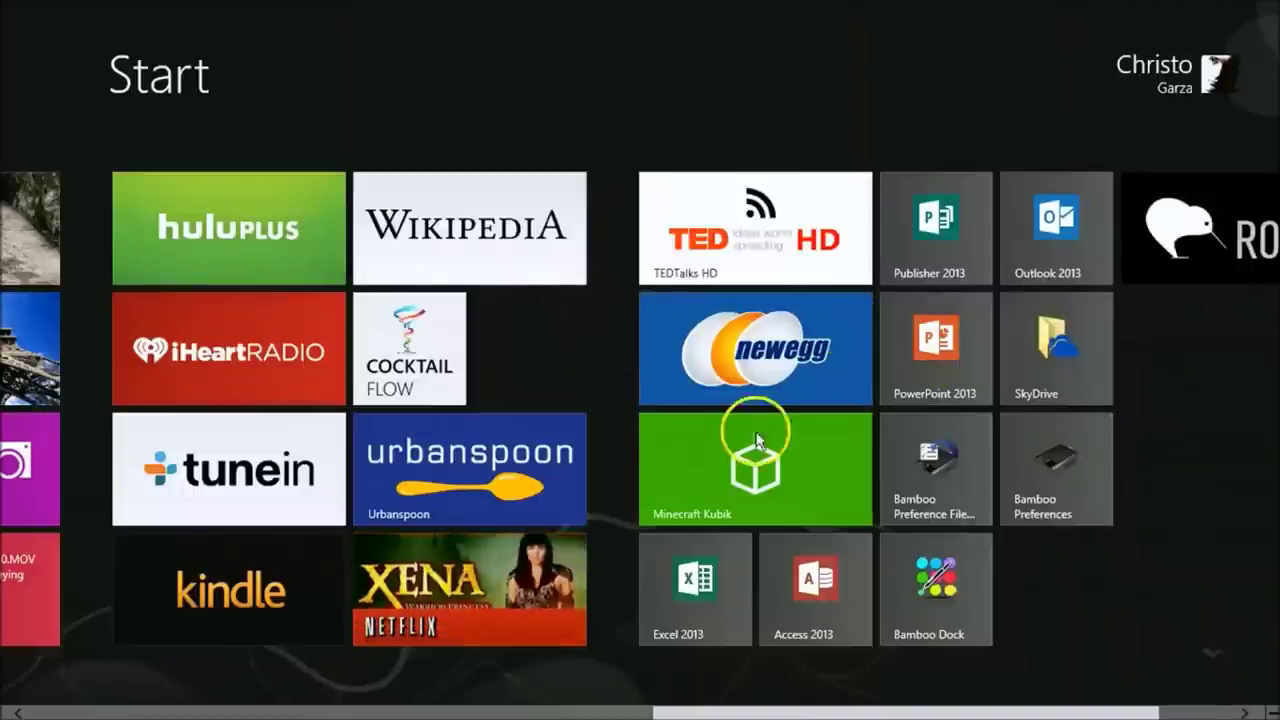
{"action": "left_click", "coordinate": [747, 493]}
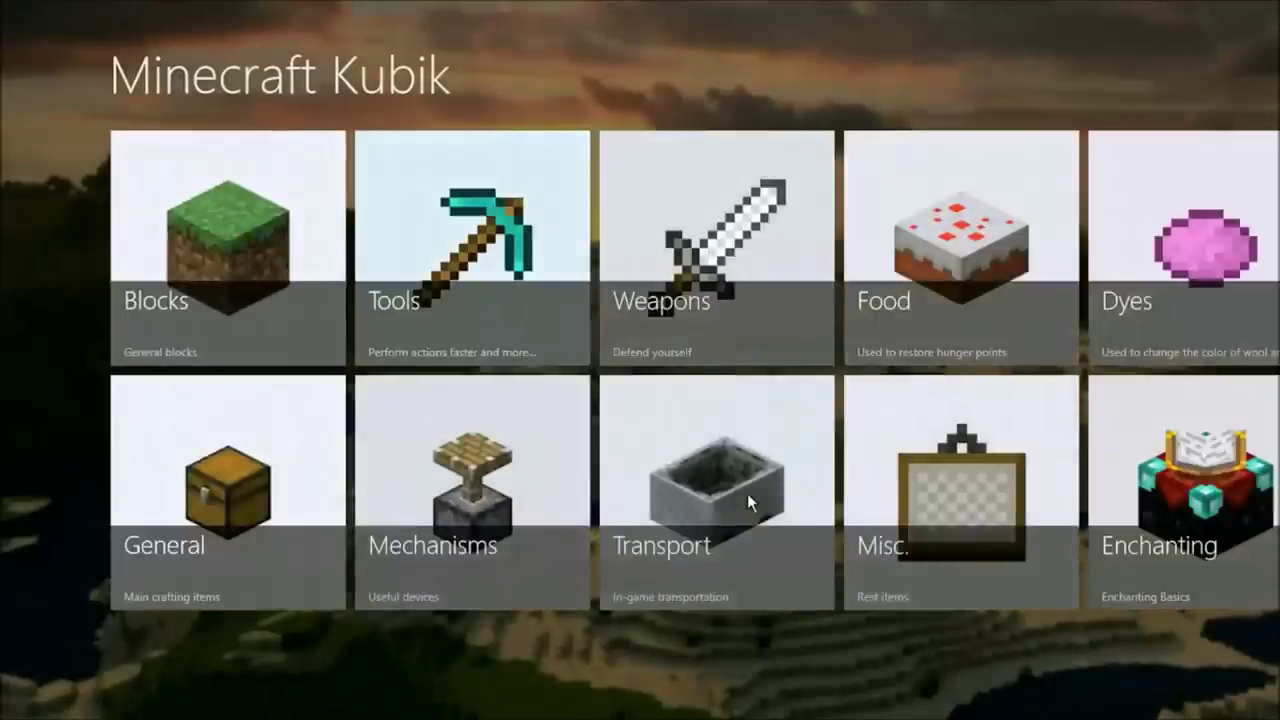
- Open the Tools category and view the details of the Goldaxe and Ironaxe
{"action": "left_click", "coordinate": [424, 183]}
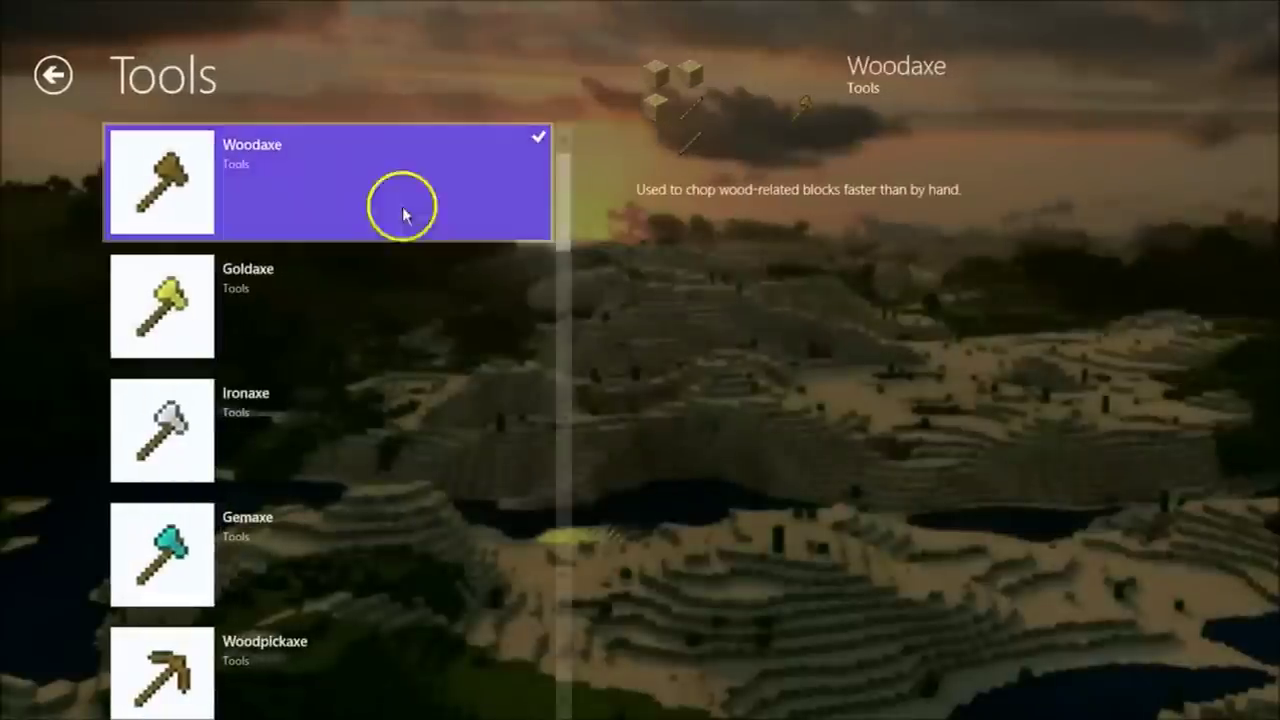
{"action": "left_click", "coordinate": [351, 295]}
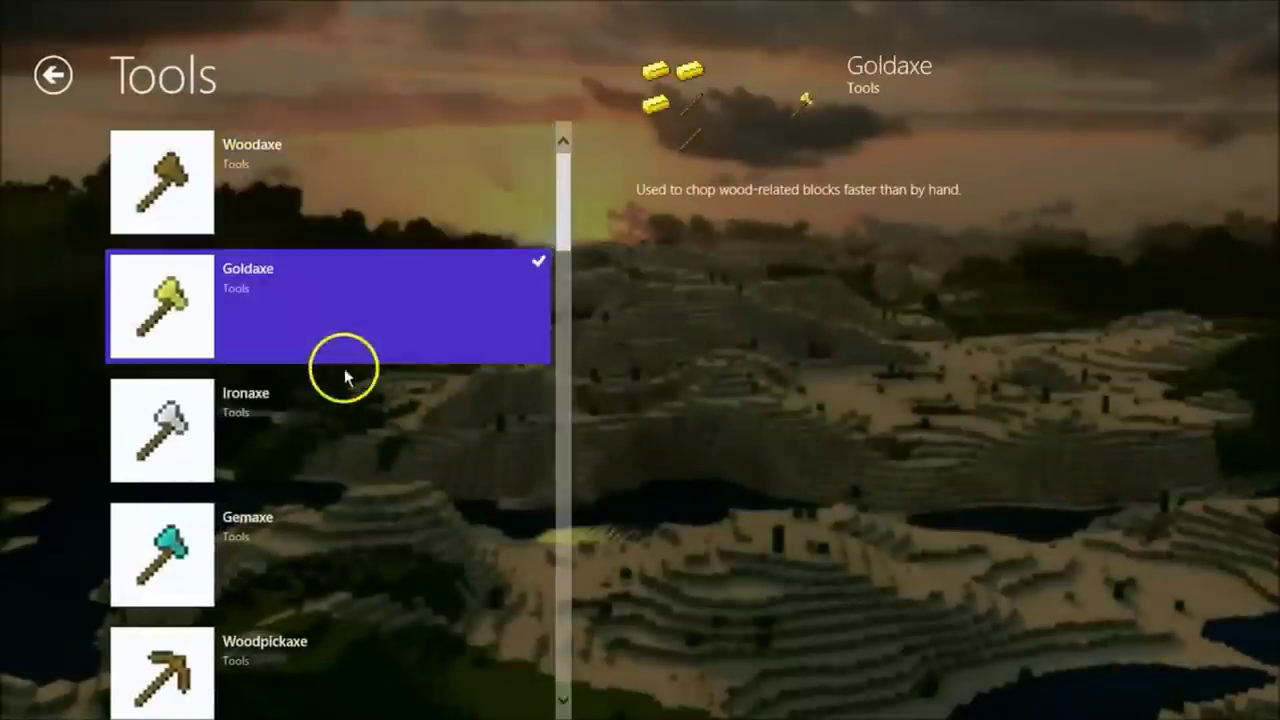
{"action": "left_click", "coordinate": [297, 447]}
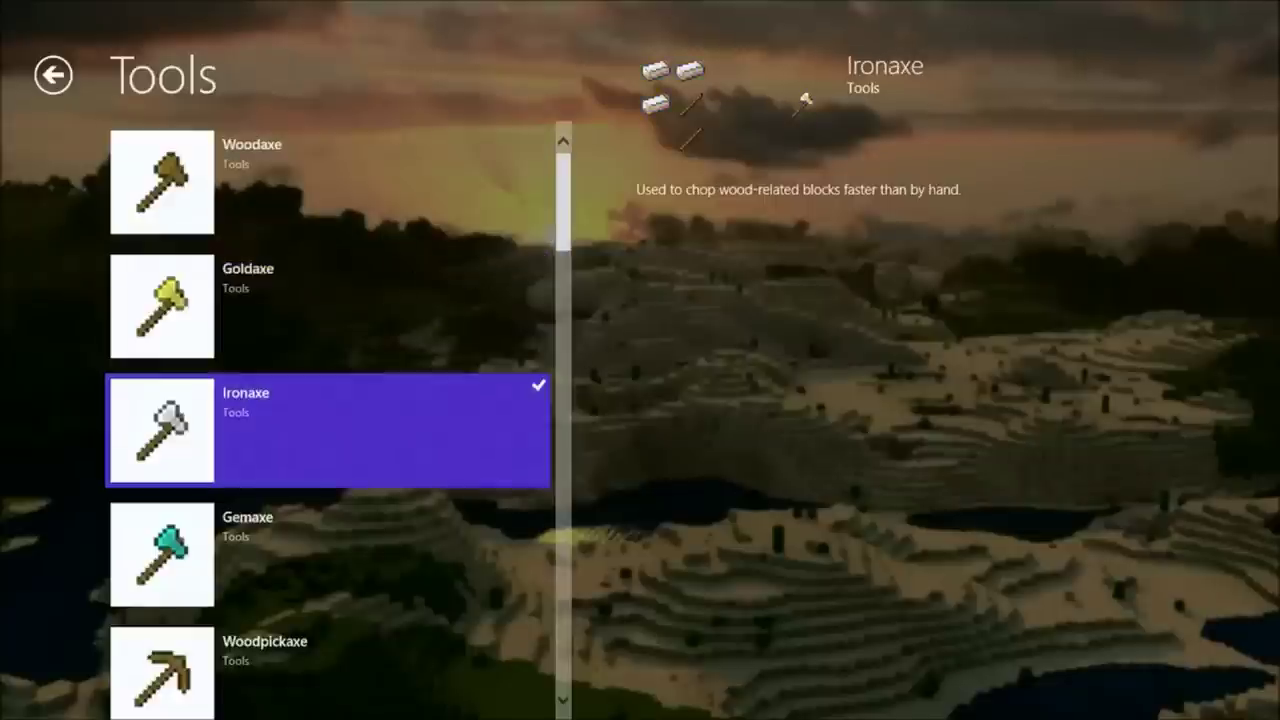
- Snap Minecraft Kubik into a narrow strip along the left edge and bring up the Start screen
{"action": "left_click_drag", "start_coordinate": [638, 12], "coordinate": [186, 589]}
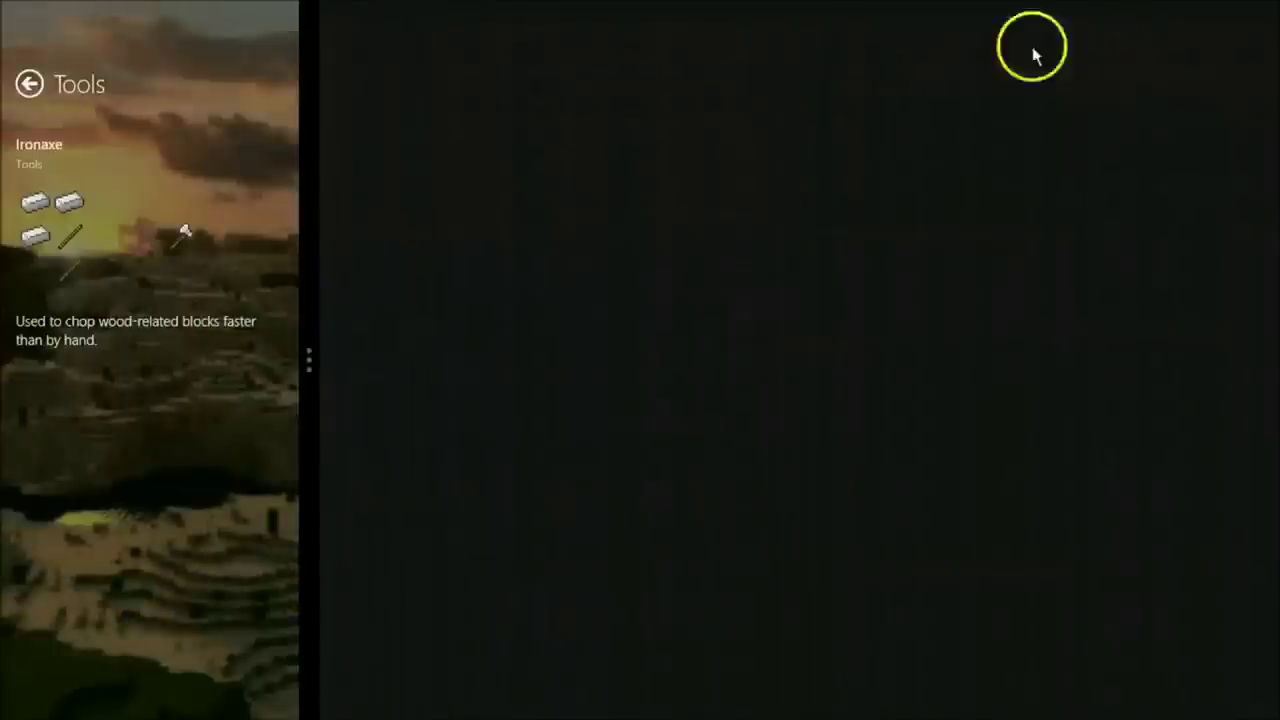
{"action": "key", "text": "super"}
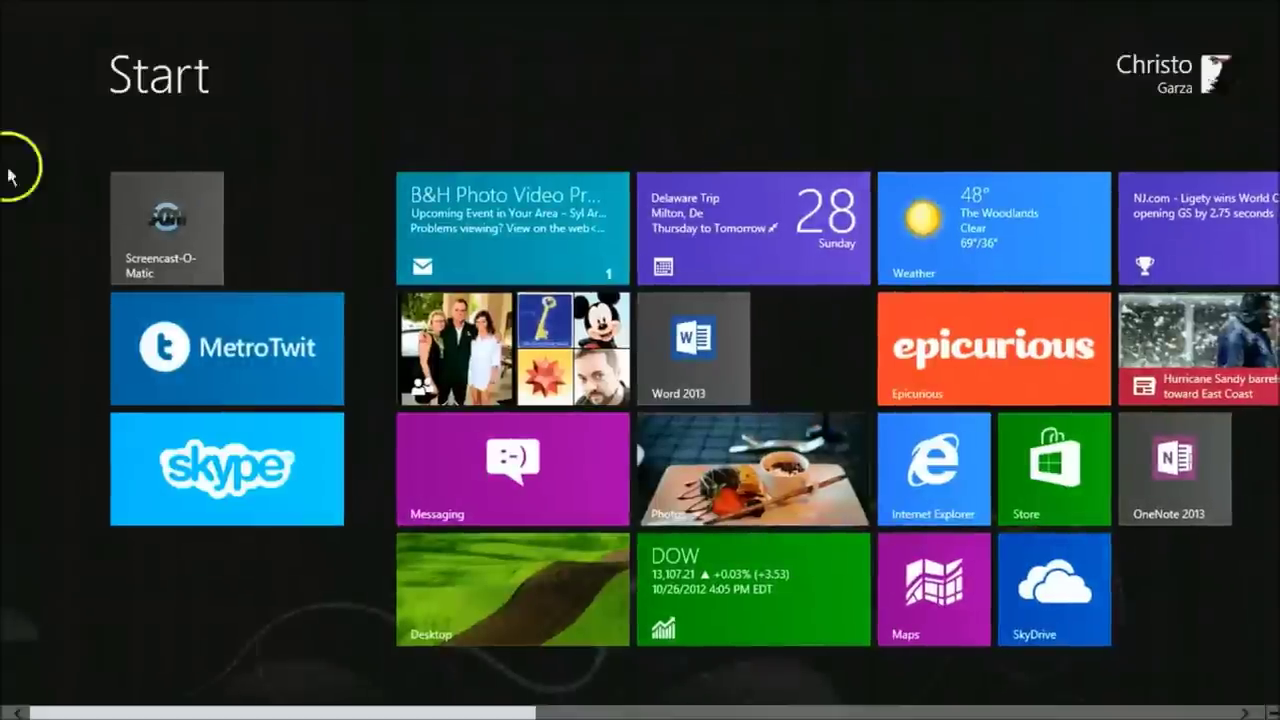
- Show the desktop beside the snapped app, open a File Explorer window there, and maximize it
{"action": "left_click", "coordinate": [40, 30]}
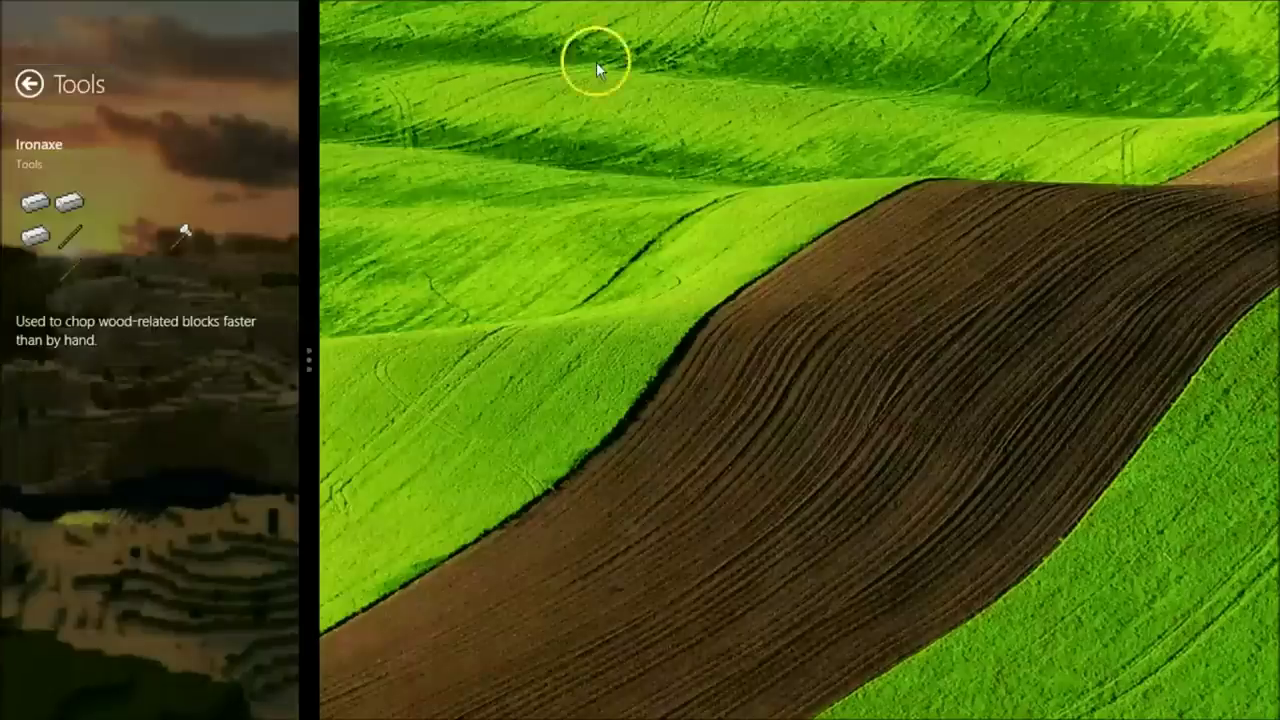
{"action": "mouse_move", "coordinate": [412, 16]}
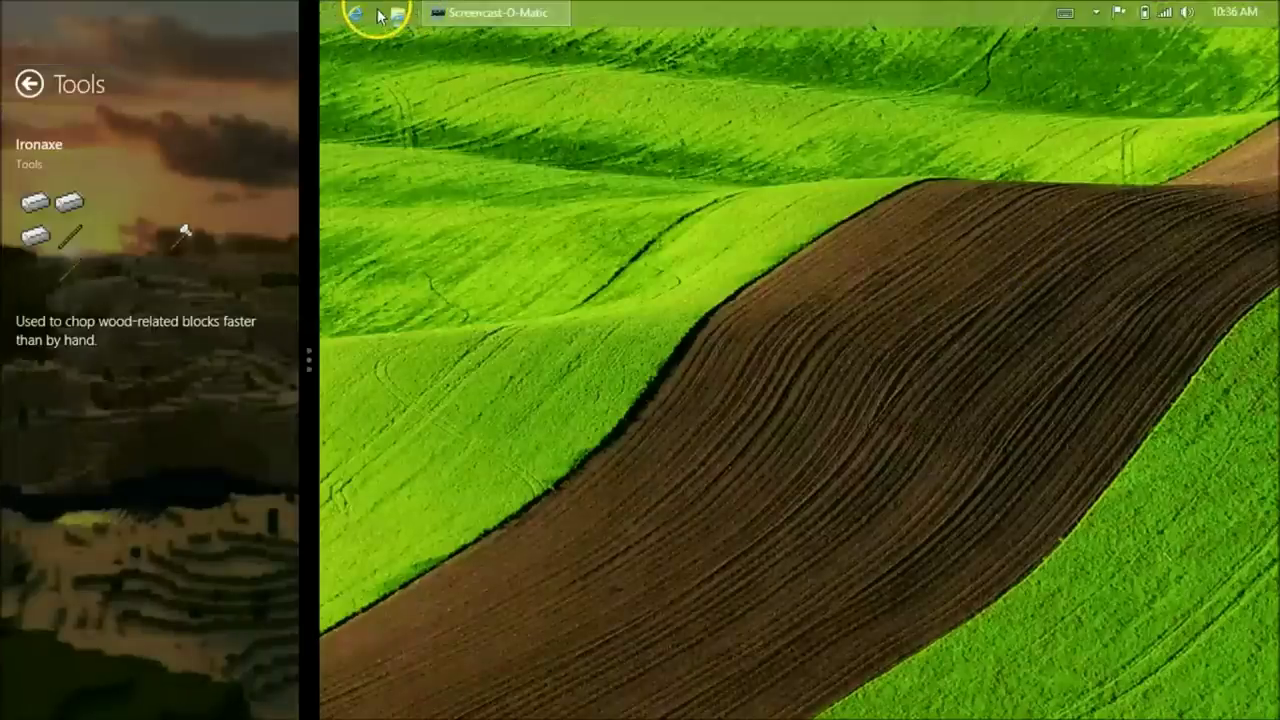
{"action": "left_click", "coordinate": [398, 14]}
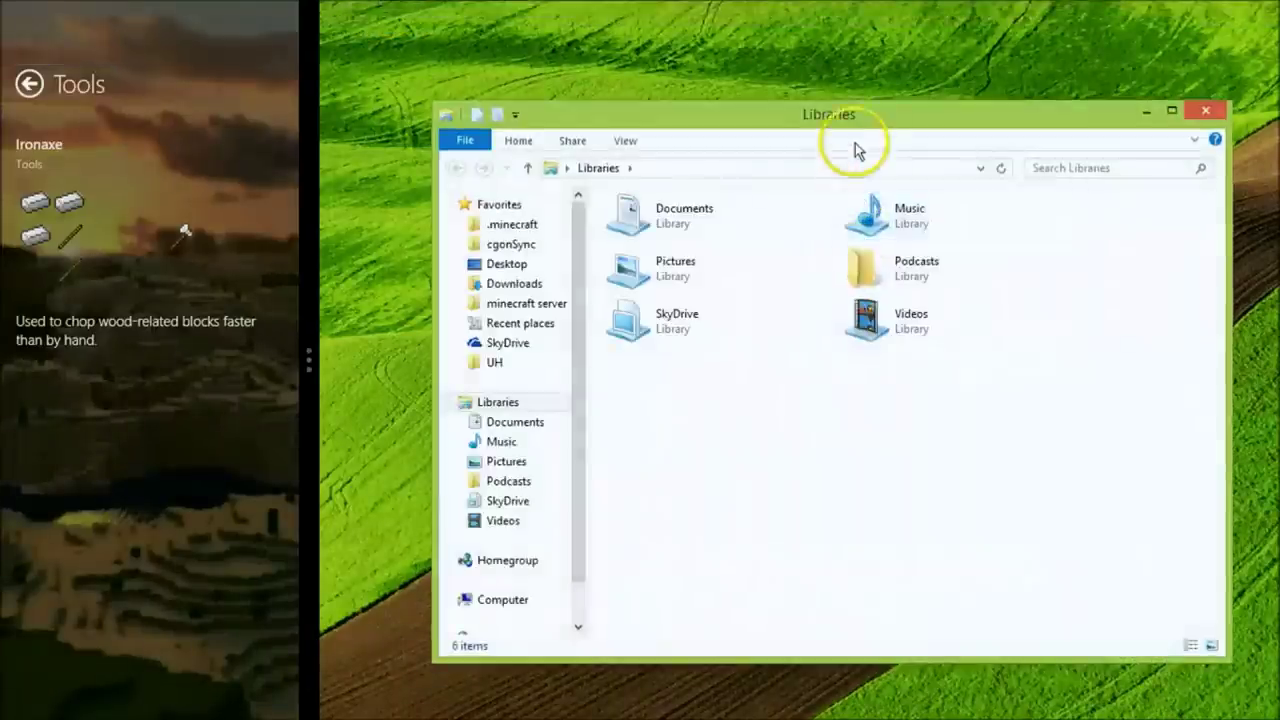
{"action": "double_click", "coordinate": [881, 118]}
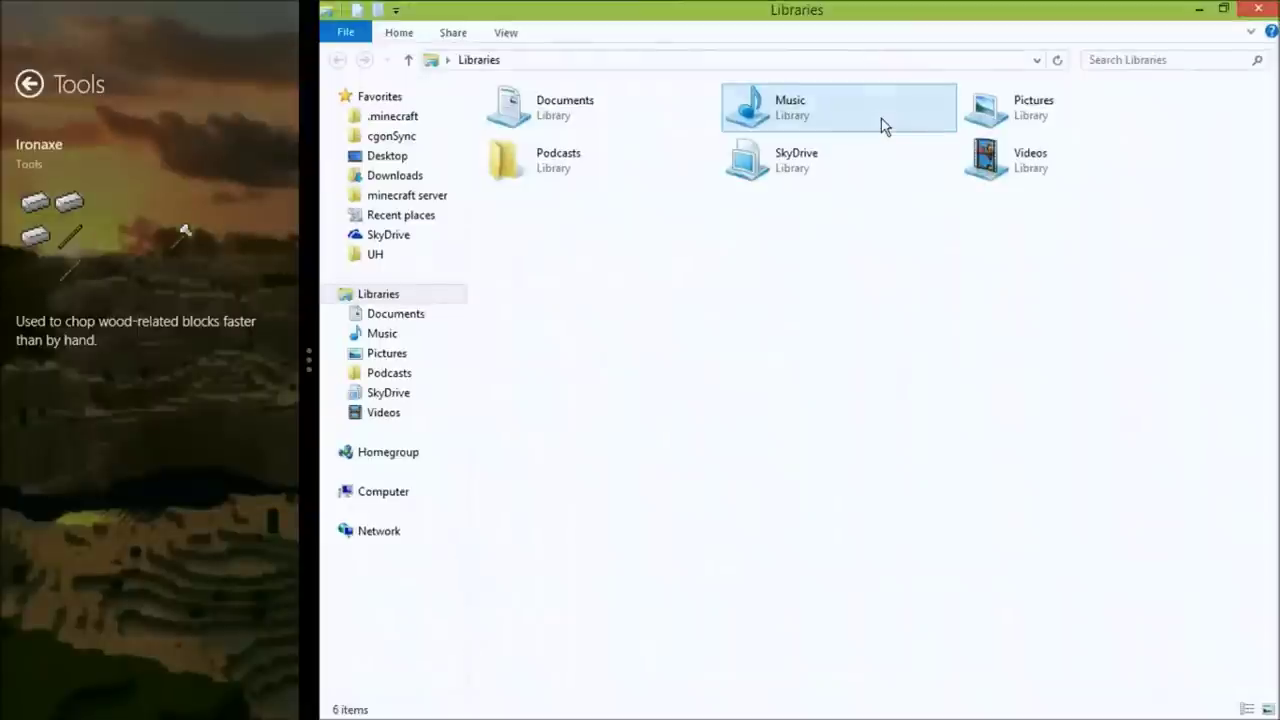
- View the details of the Gemaxe in Minecraft Kubik and return to the main category list
{"action": "left_click", "coordinate": [150, 162]}
{"action": "left_click", "coordinate": [30, 84]}
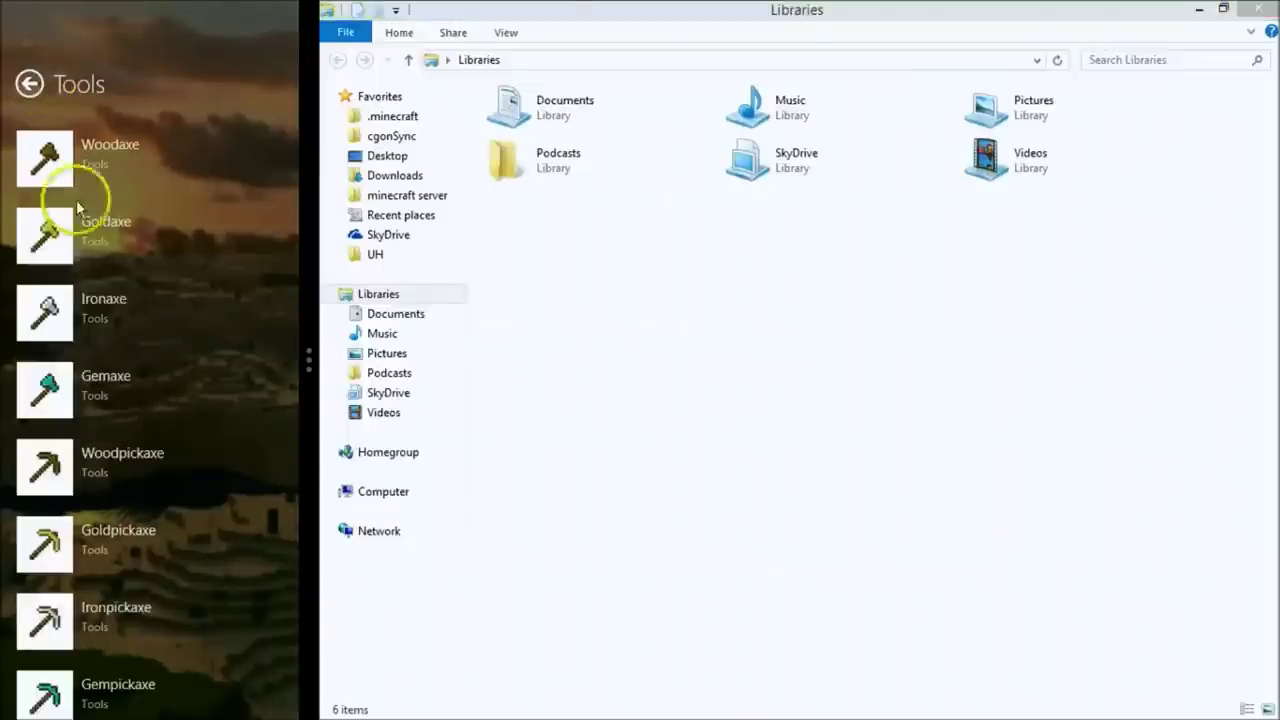
{"action": "left_click", "coordinate": [44, 390]}
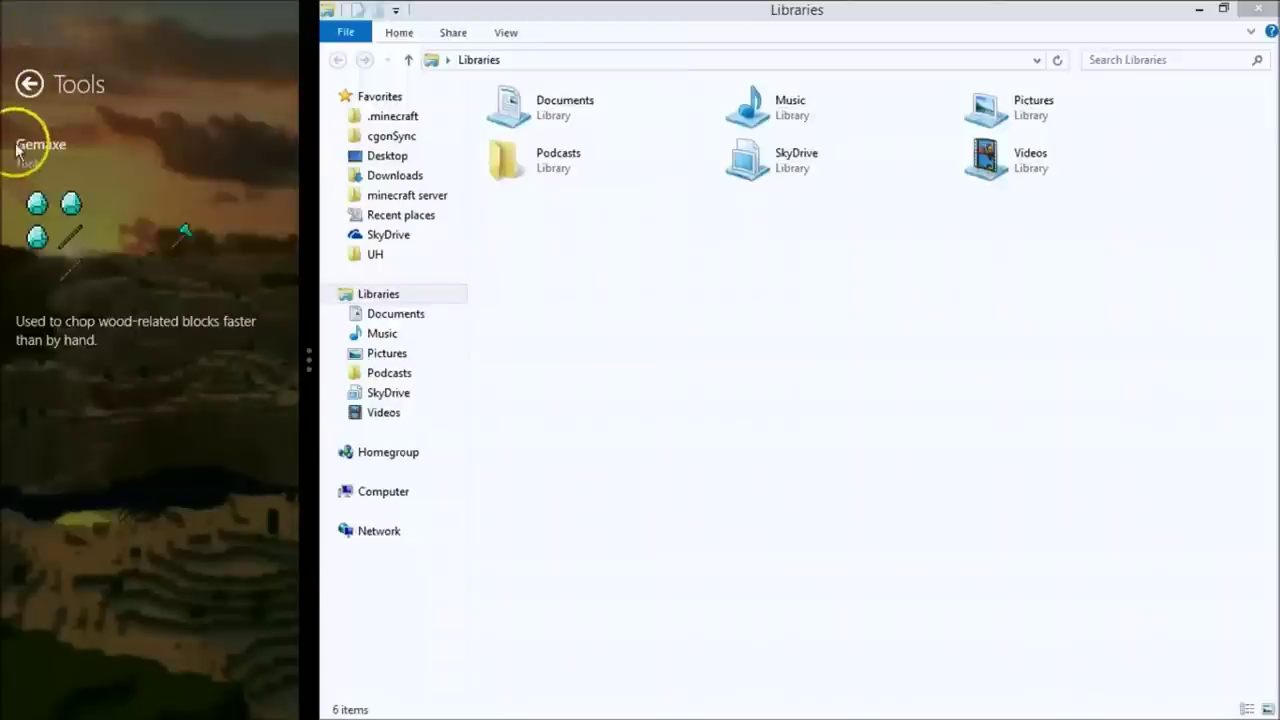
{"action": "left_click", "coordinate": [30, 84]}
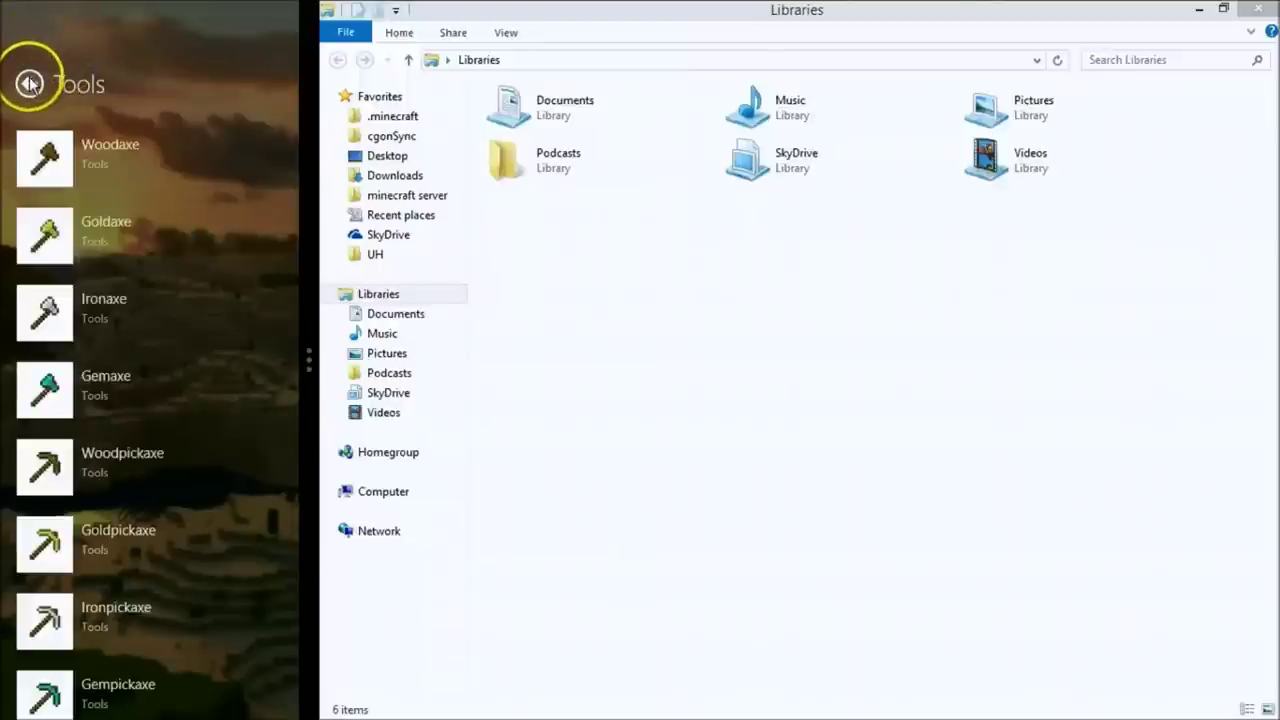
{"action": "left_click", "coordinate": [30, 84]}
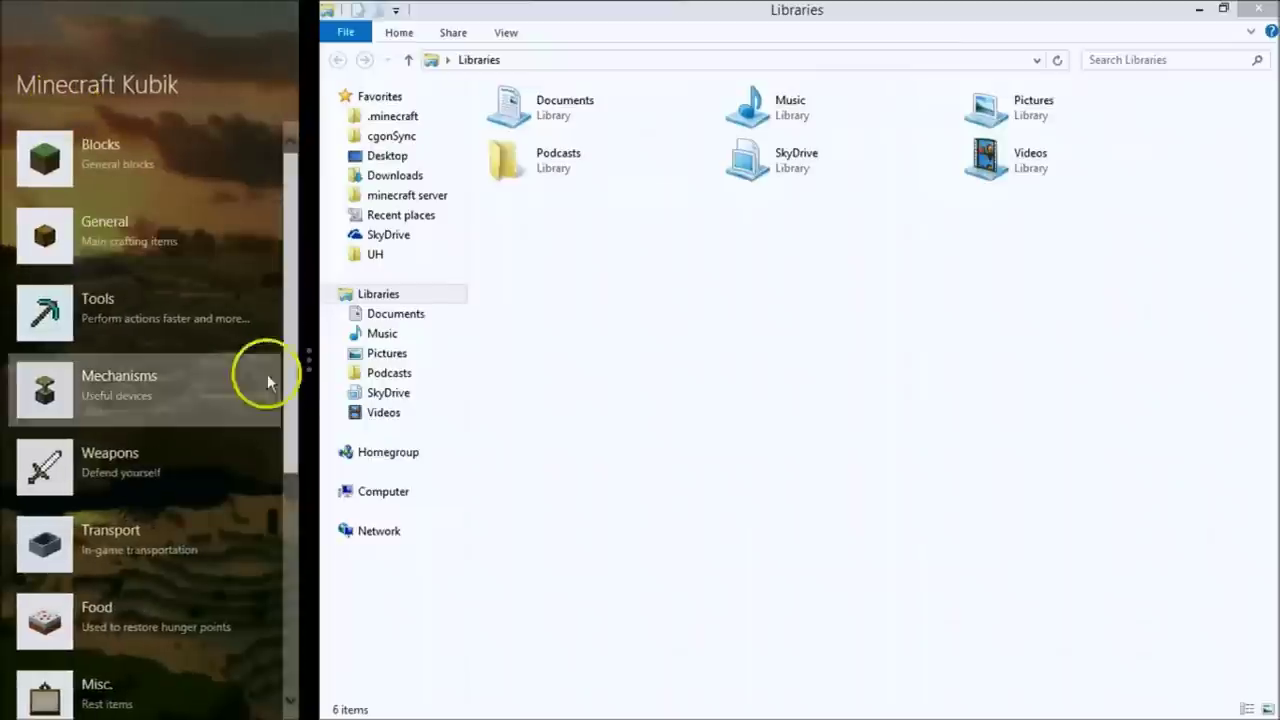
- Browse the items in the Enchanting category and return to the main category list
{"action": "left_click_drag", "start_coordinate": [291, 391], "coordinate": [309, 606]}
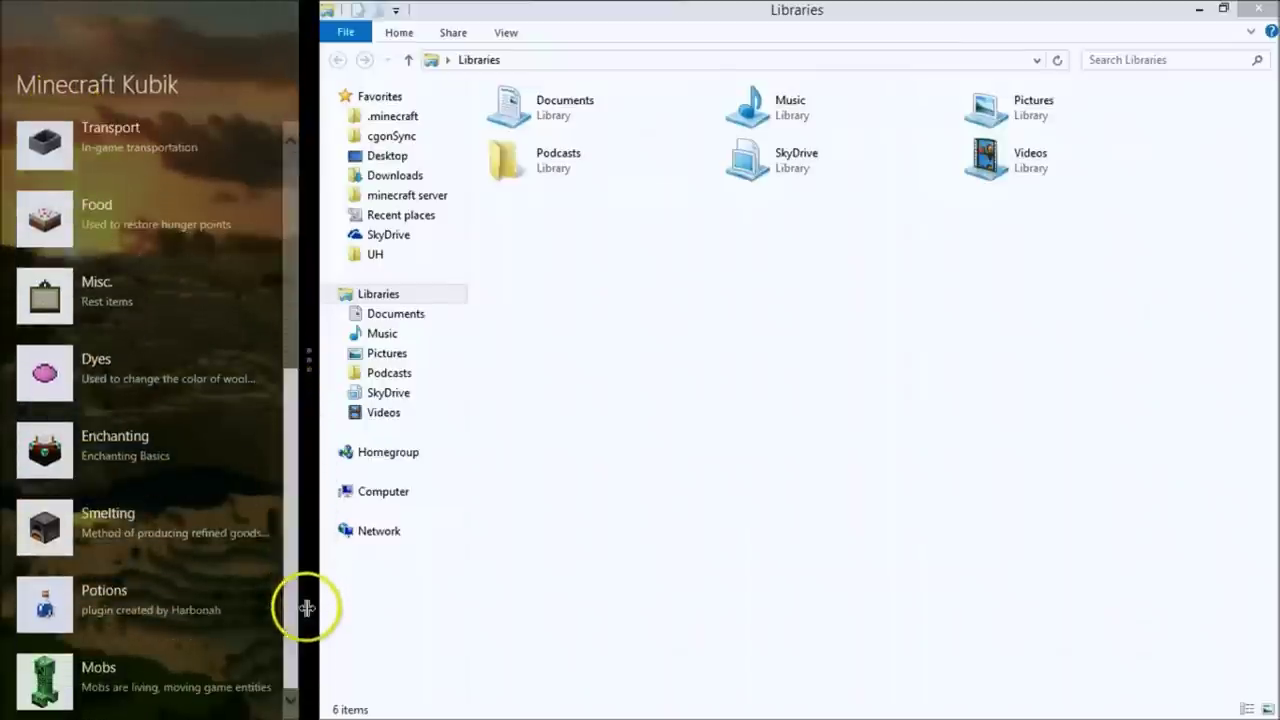
{"action": "left_click", "coordinate": [137, 441]}
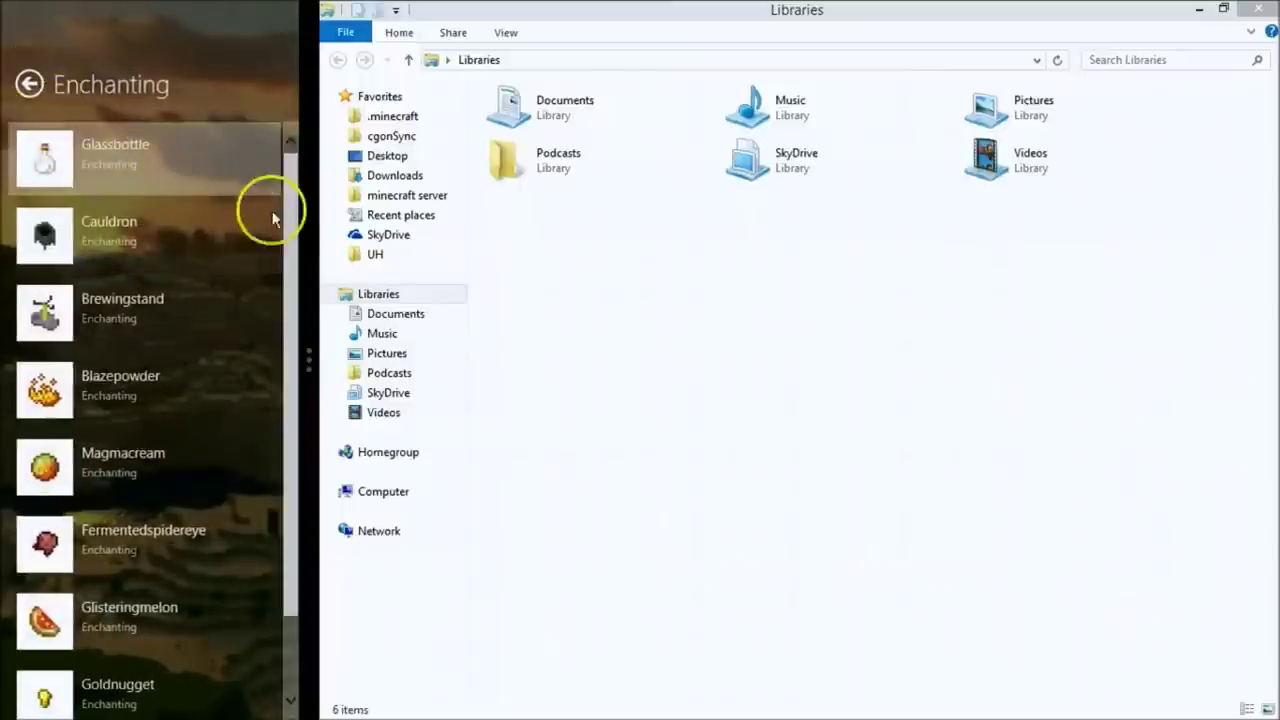
{"action": "left_click_drag", "start_coordinate": [286, 214], "coordinate": [289, 363]}
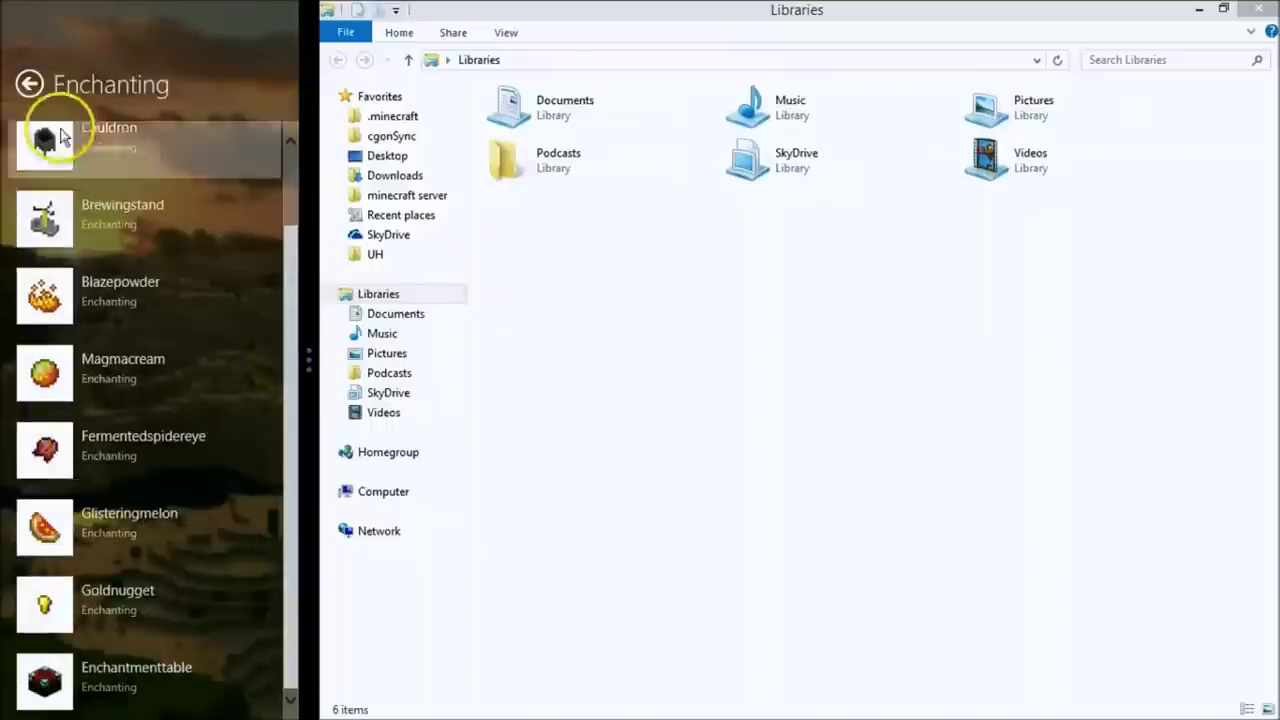
{"action": "left_click", "coordinate": [29, 83]}
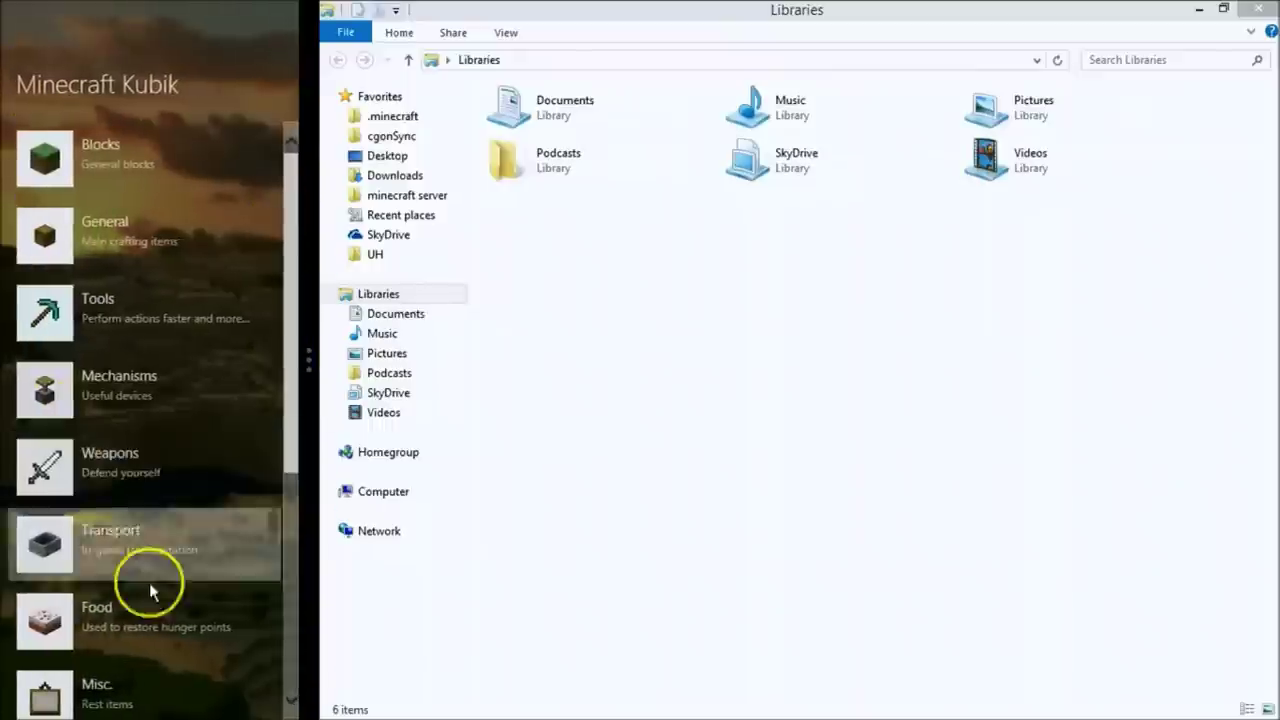
- View the details of the Netherwart in the Potions category and return to the main category list
{"action": "left_click", "coordinate": [289, 548]}
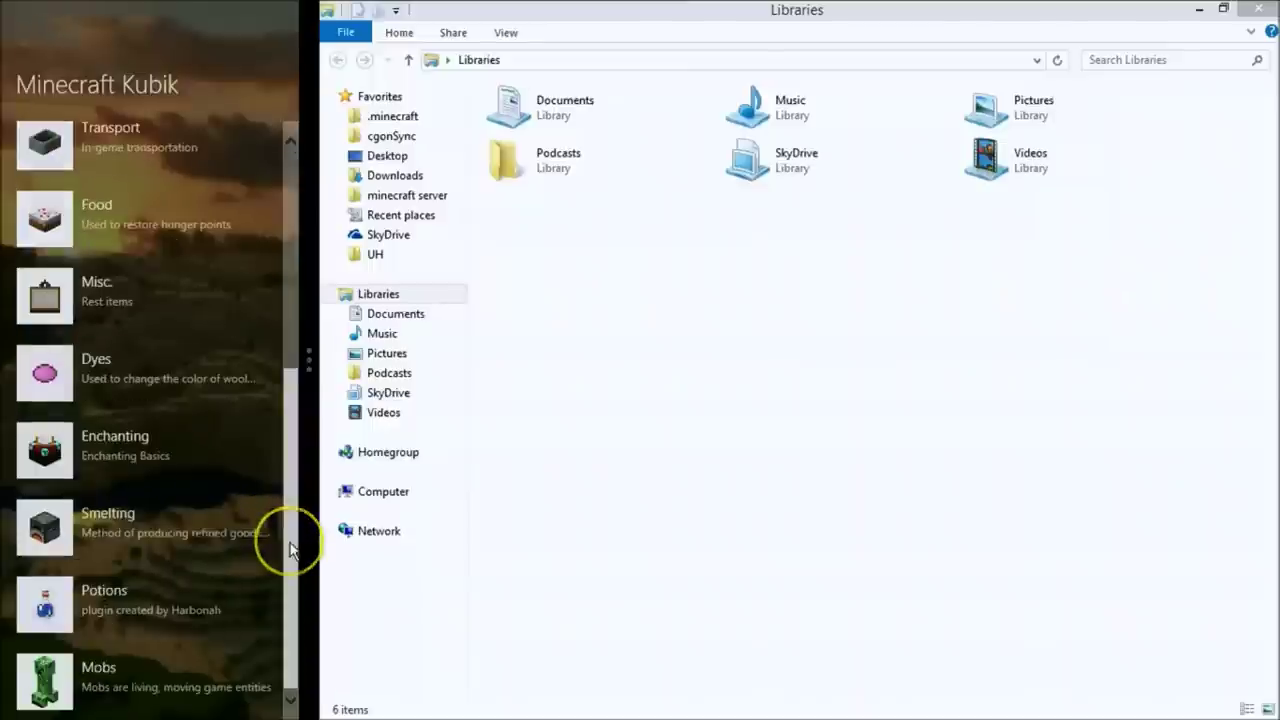
{"action": "left_click", "coordinate": [190, 600]}
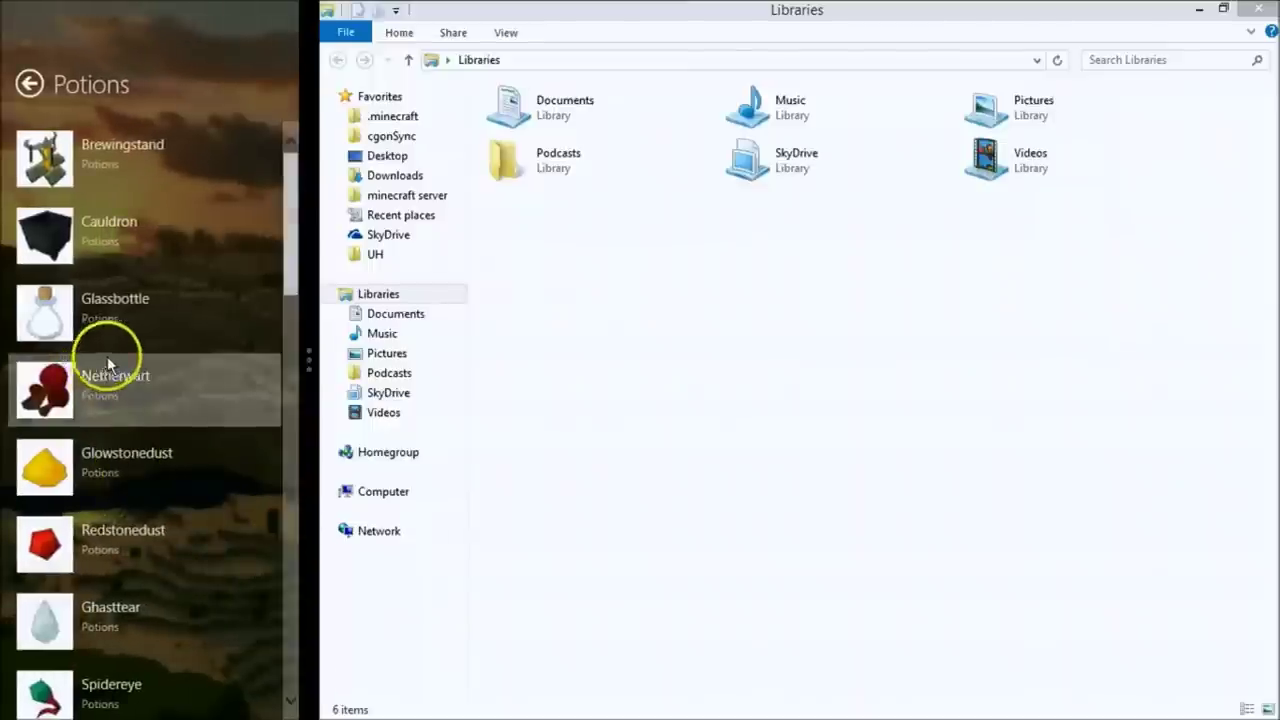
{"action": "left_click", "coordinate": [107, 397]}
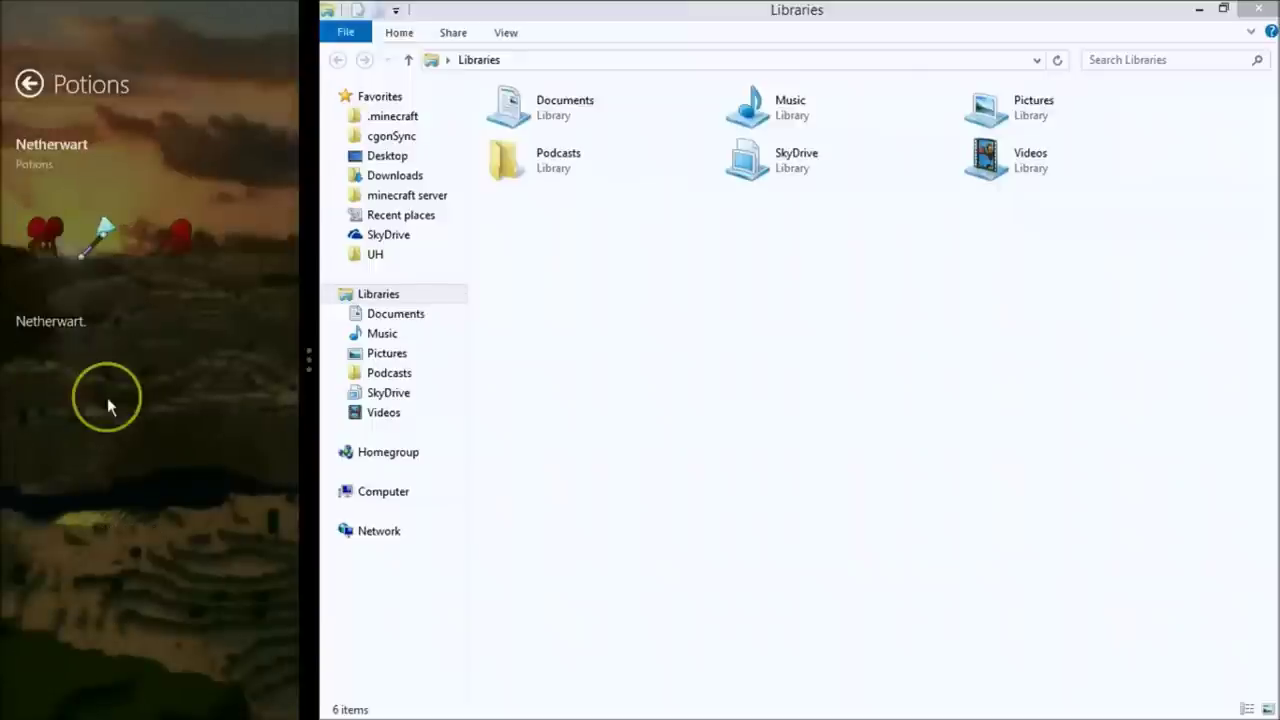
{"action": "left_click", "coordinate": [28, 85]}
{"action": "left_click", "coordinate": [28, 85]}
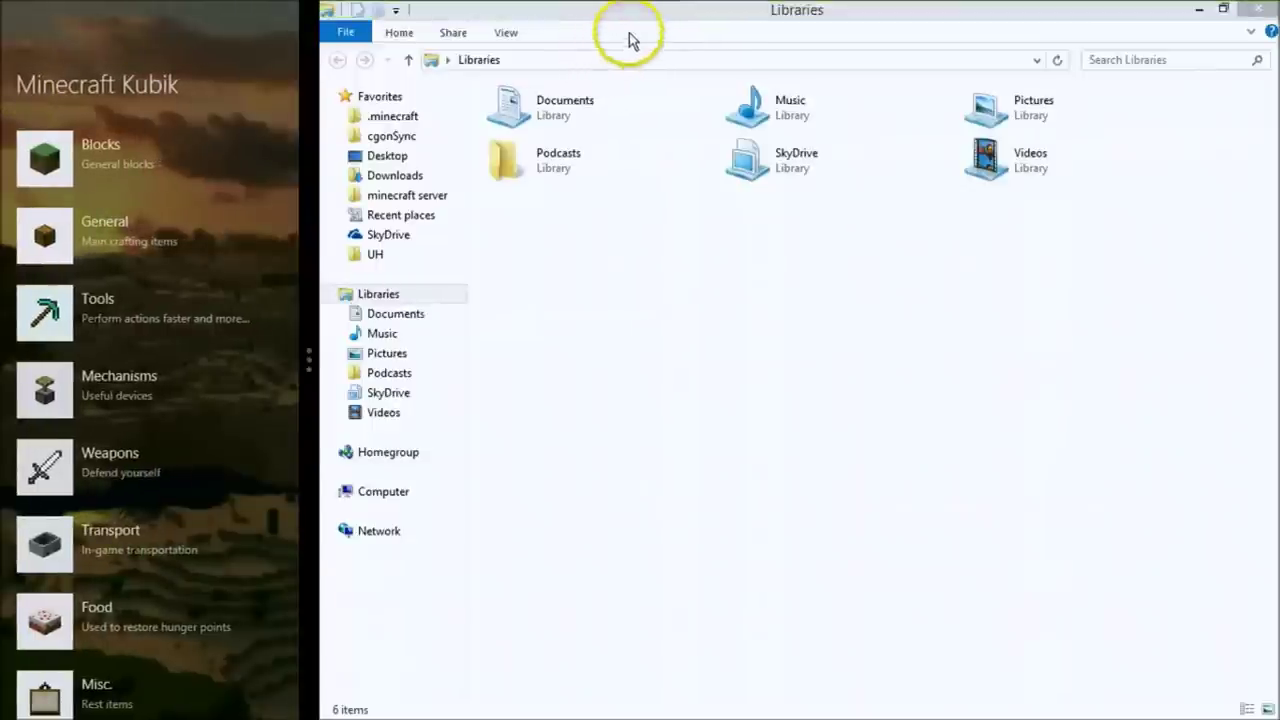
- Snap the Libraries window to the right half of the desktop, and open Internet Explorer in that same half
{"action": "left_click_drag", "start_coordinate": [651, 33], "coordinate": [651, 340]}
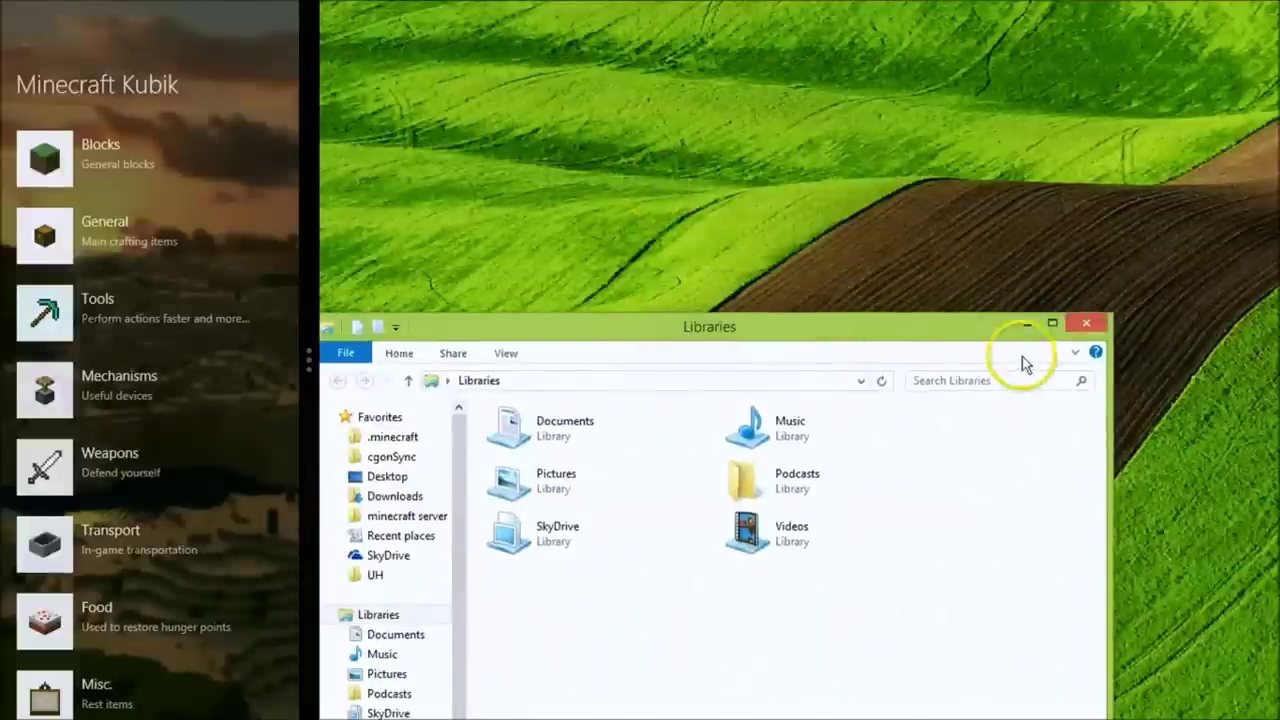
{"action": "left_click_drag", "start_coordinate": [942, 345], "coordinate": [1272, 314]}
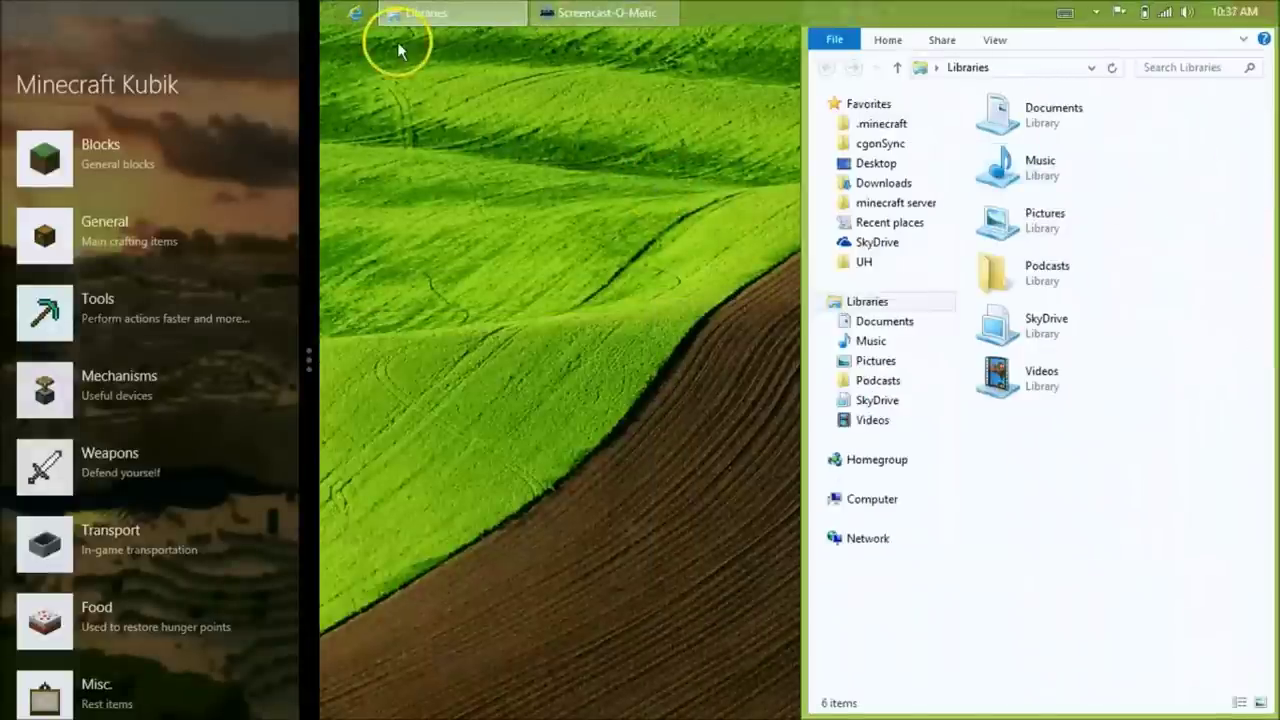
{"action": "left_click", "coordinate": [355, 13]}
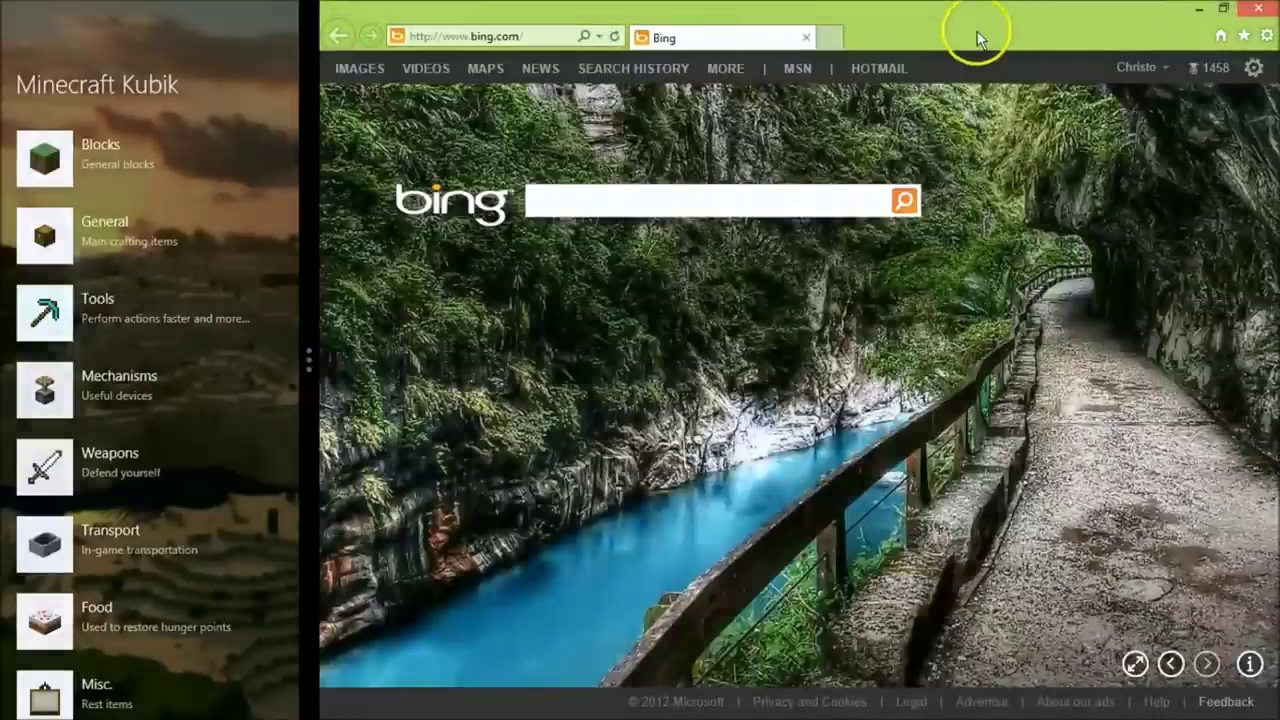
{"action": "left_click_drag", "start_coordinate": [980, 34], "coordinate": [1272, 510]}
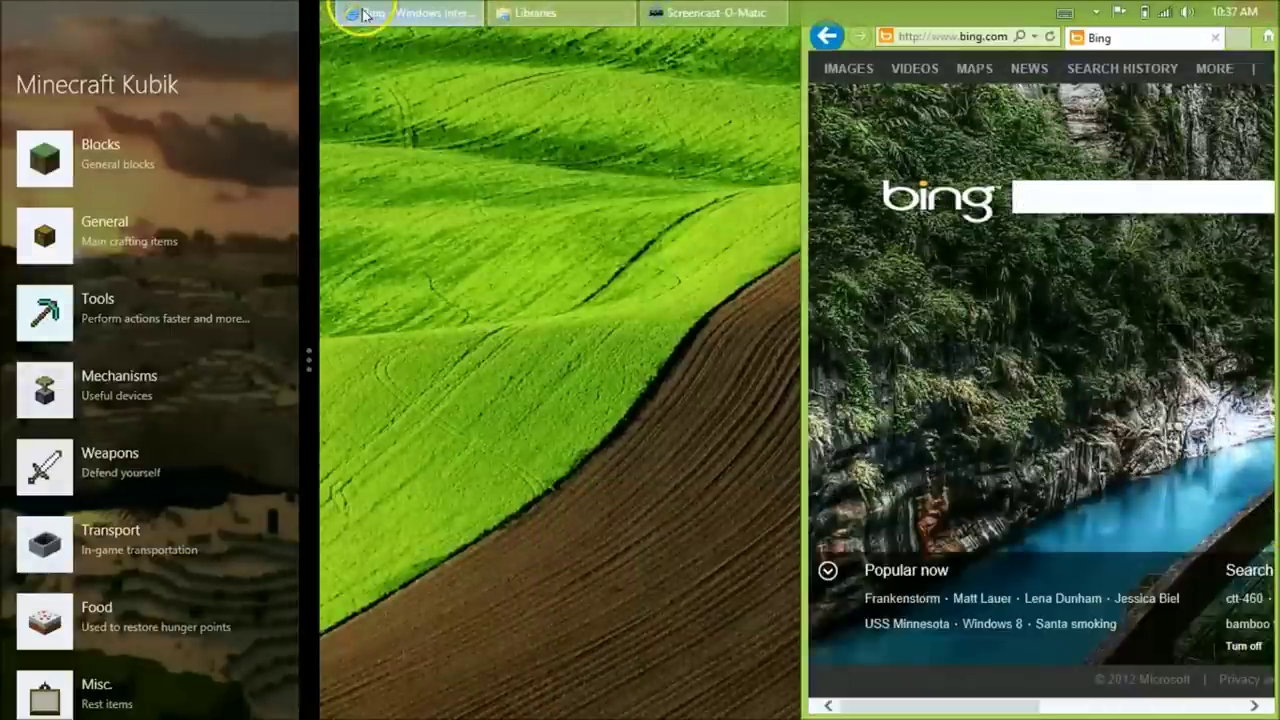
- Cycle the large area beside Minecraft Kubik through the open apps until MetroTwit is shown
{"action": "left_click", "coordinate": [57, 32]}
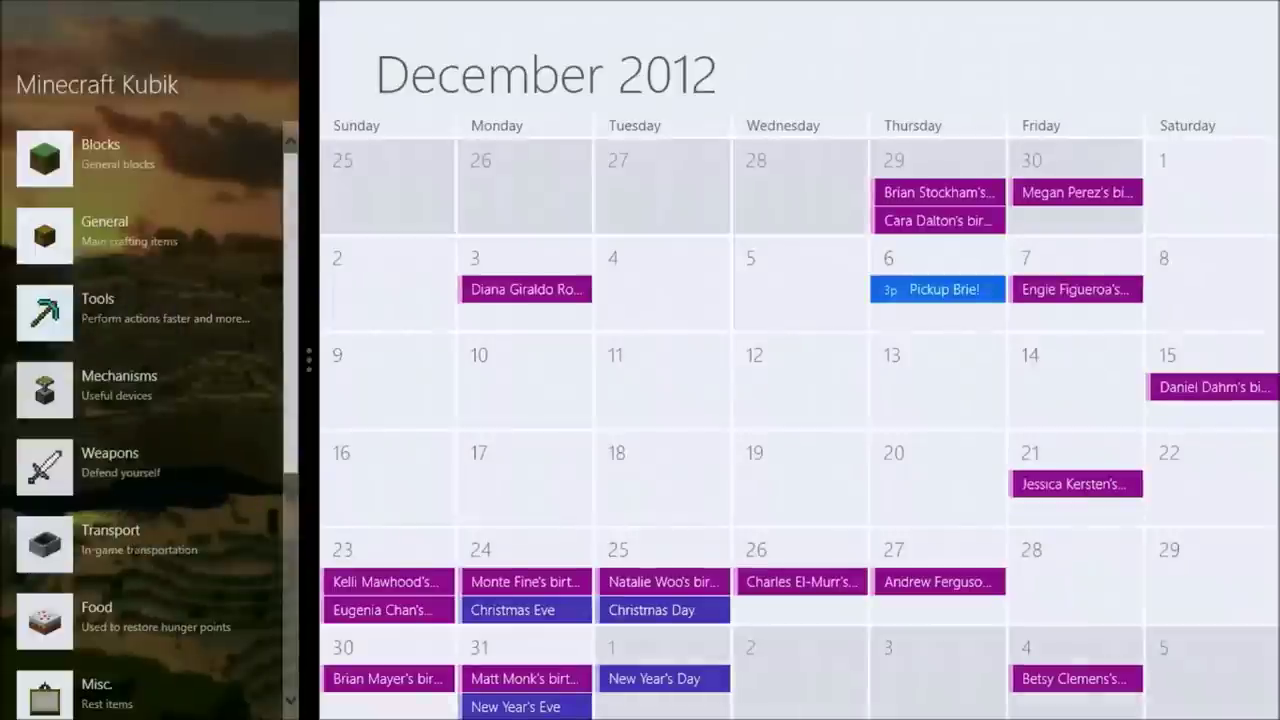
{"action": "mouse_move", "coordinate": [3, 200]}
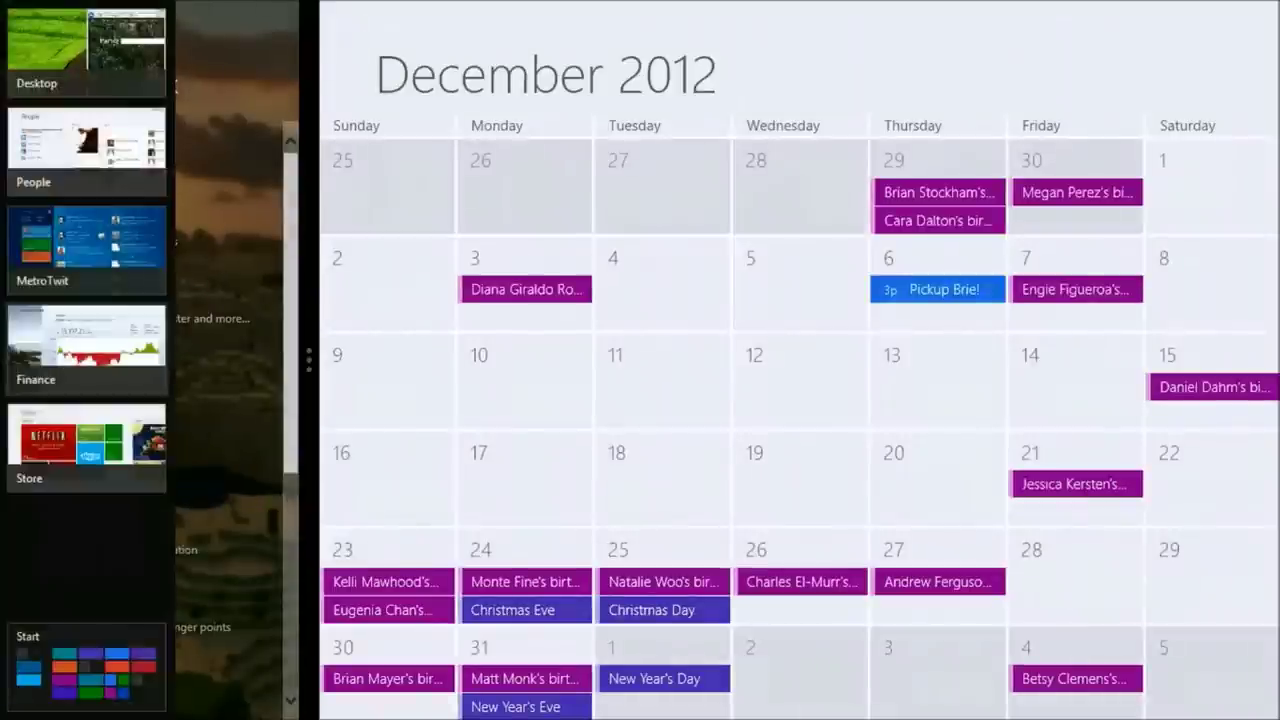
{"action": "key", "text": "alt+Tab"}
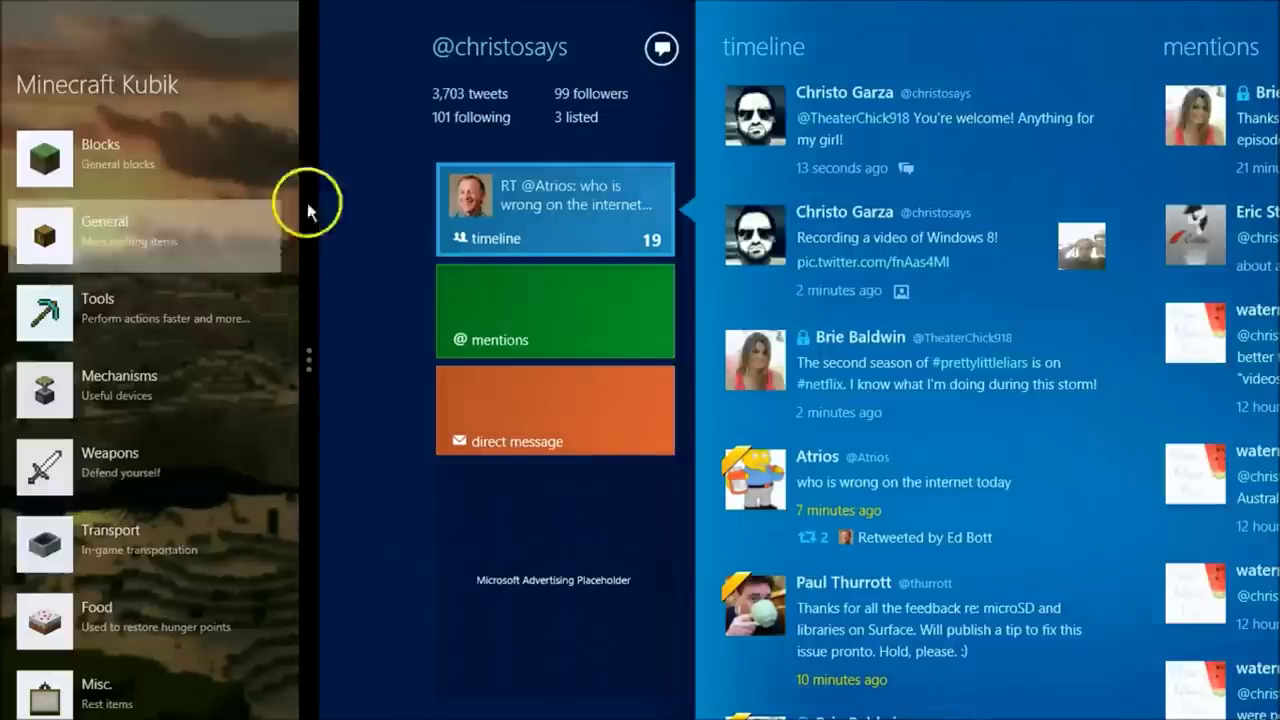
- Rearrange the snapped apps so MetroTwit takes the narrow strip on the left, and close Minecraft Kubik
{"action": "key", "text": "super+period"}
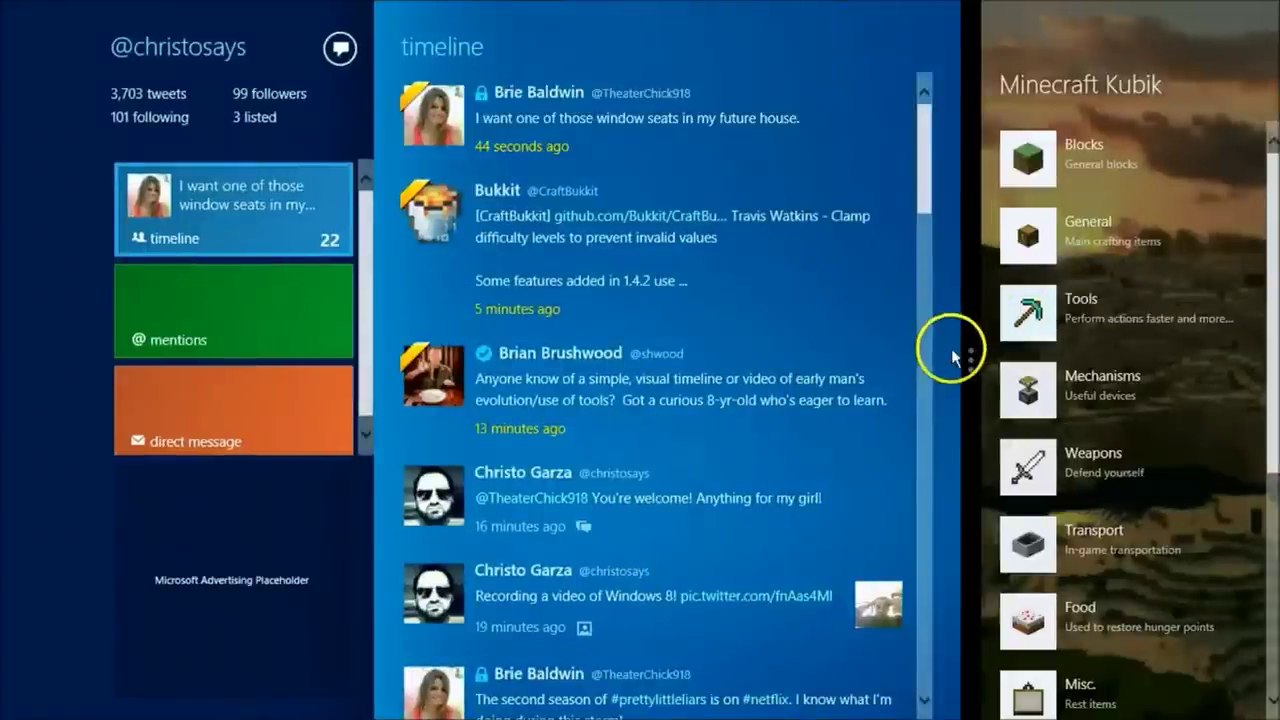
{"action": "left_click_drag", "start_coordinate": [957, 349], "coordinate": [651, 363]}
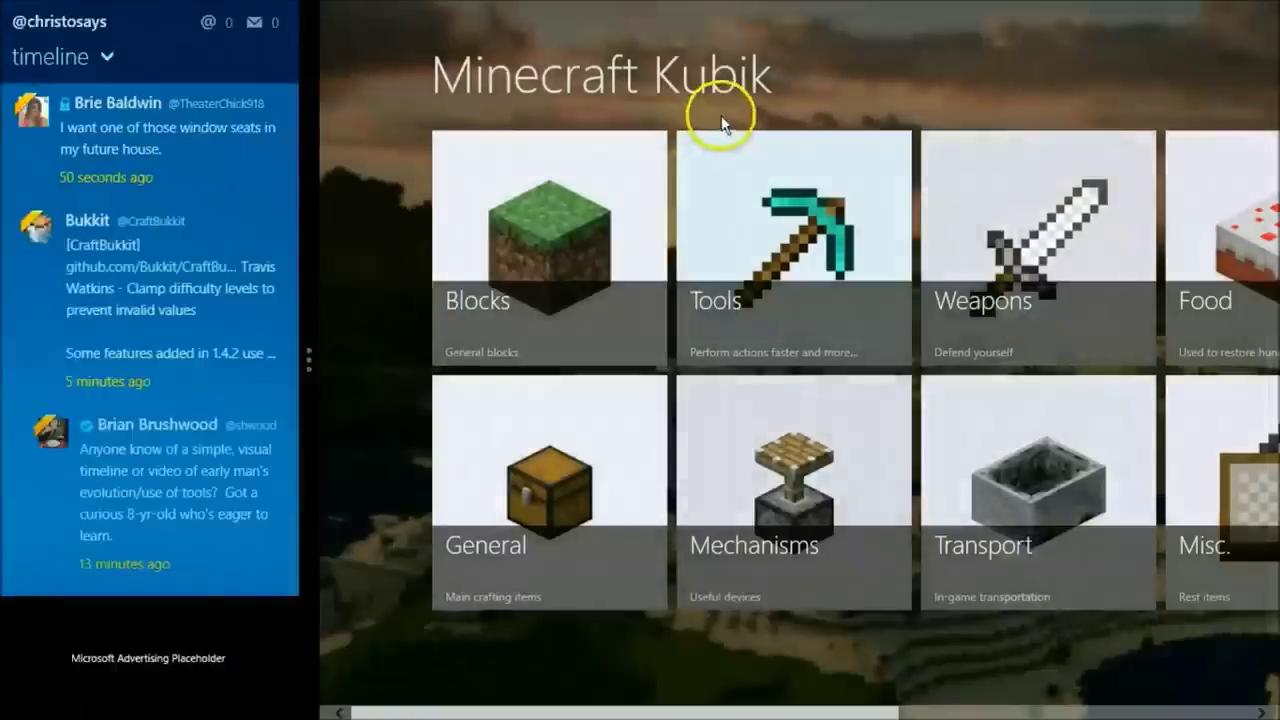
{"action": "left_click_drag", "start_coordinate": [597, 23], "coordinate": [614, 703]}
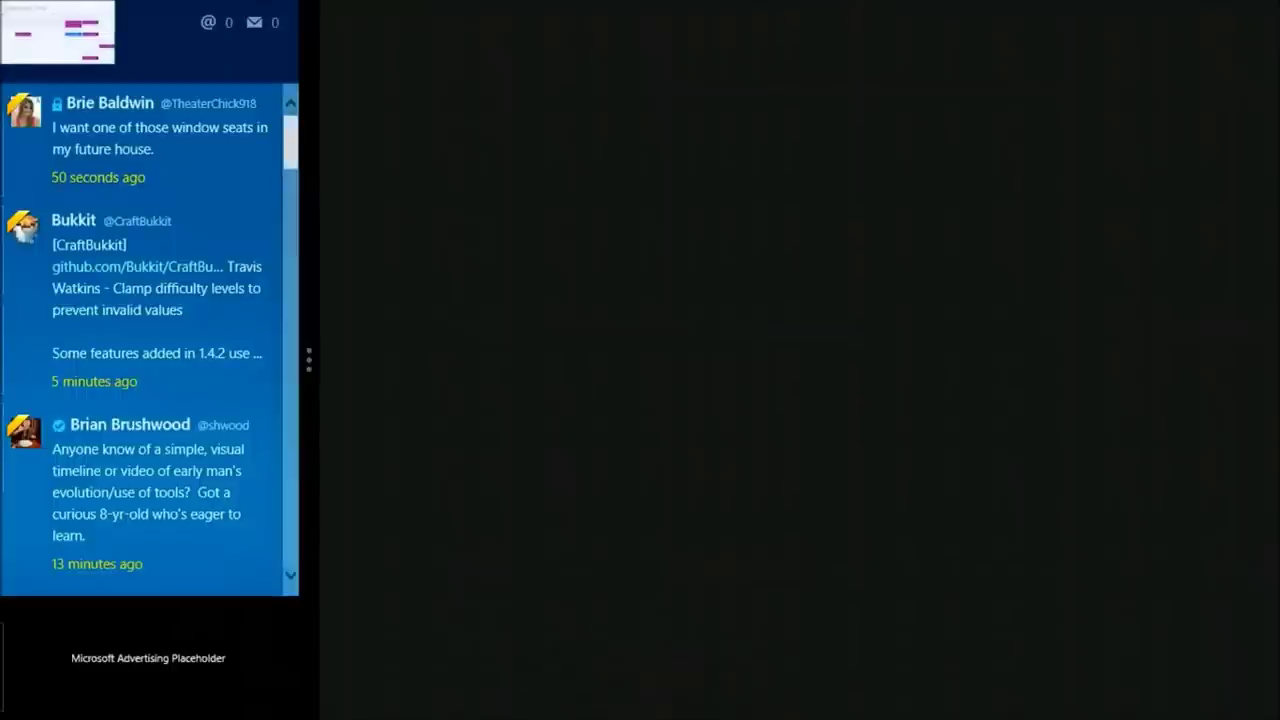
- Launch Word 2013 by searching the Start screen for "word", and create a blank document in the left half of the desktop
{"action": "mouse_move", "coordinate": [2, 300]}
{"action": "left_click", "coordinate": [48, 643]}
{"action": "type", "text": "word"}
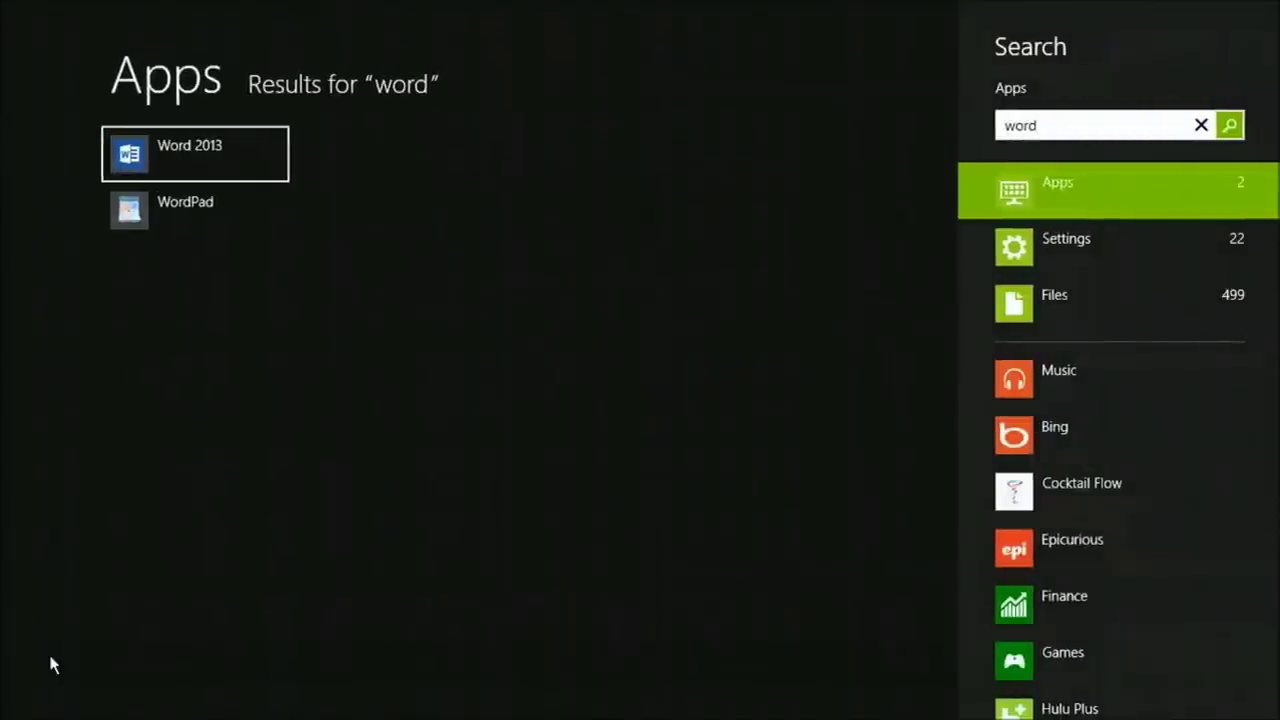
{"action": "key", "text": "Return"}
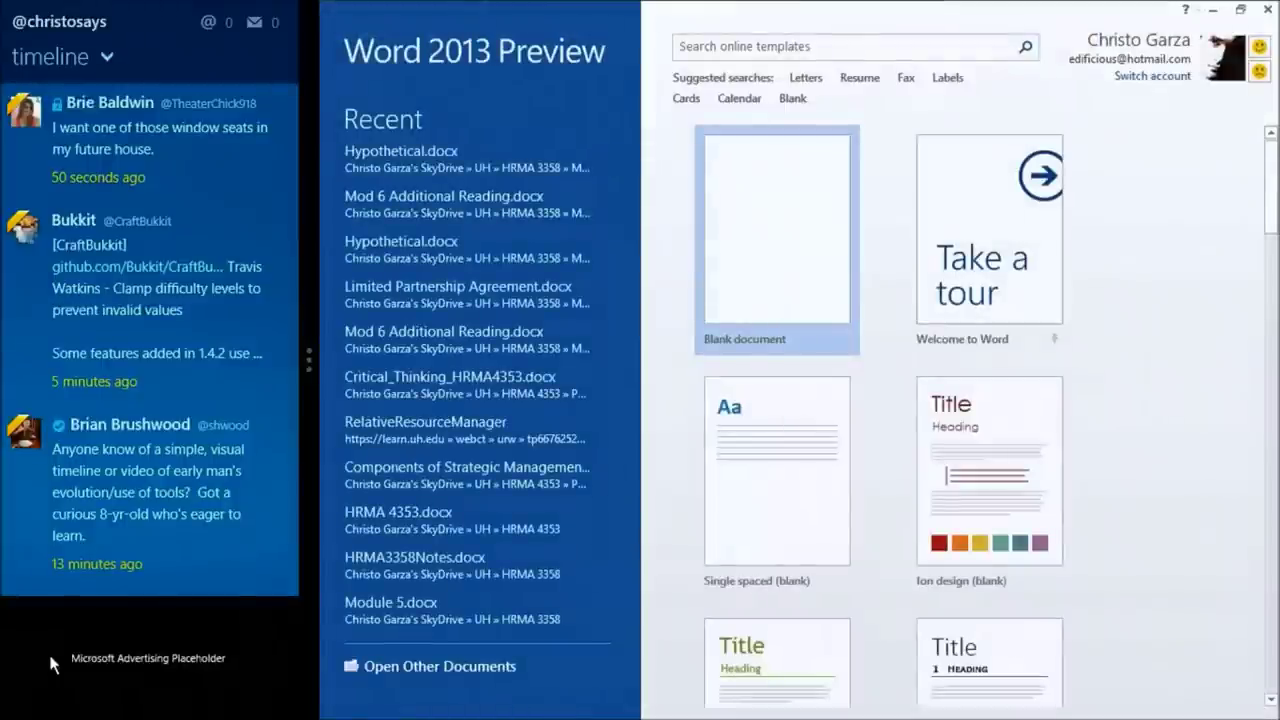
{"action": "key", "text": "super+Left"}
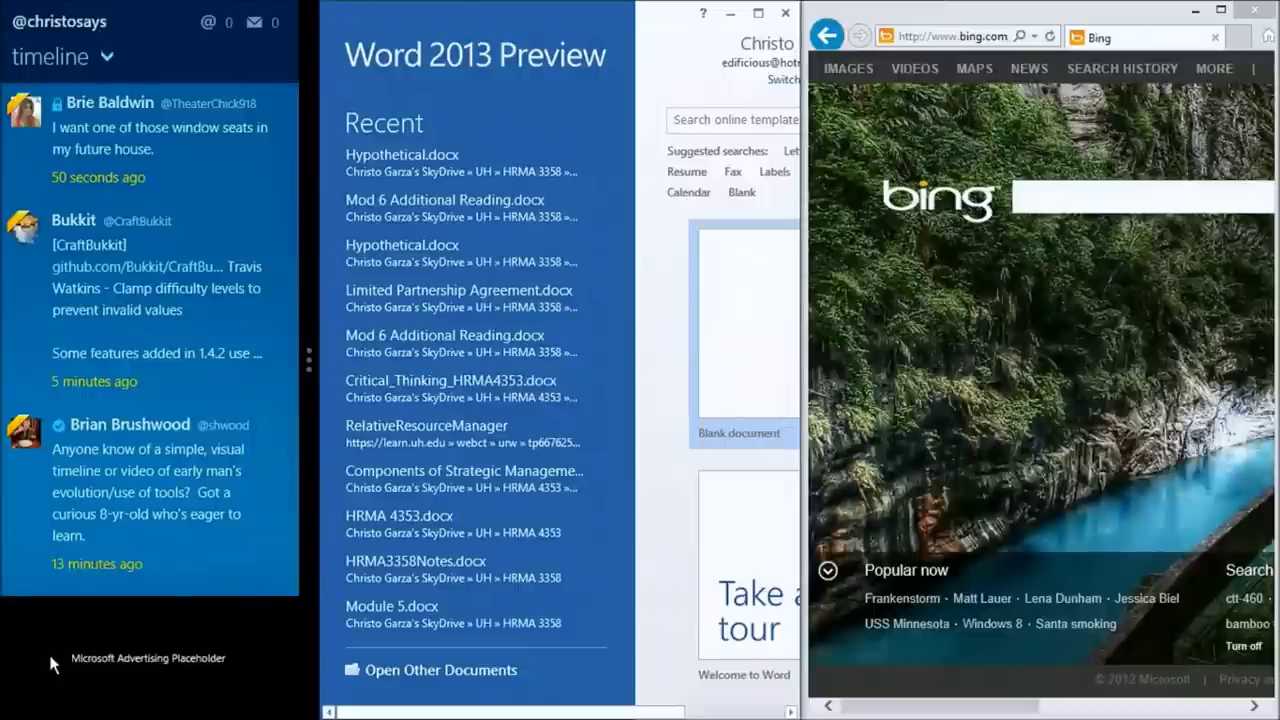
{"action": "left_click", "coordinate": [749, 285]}
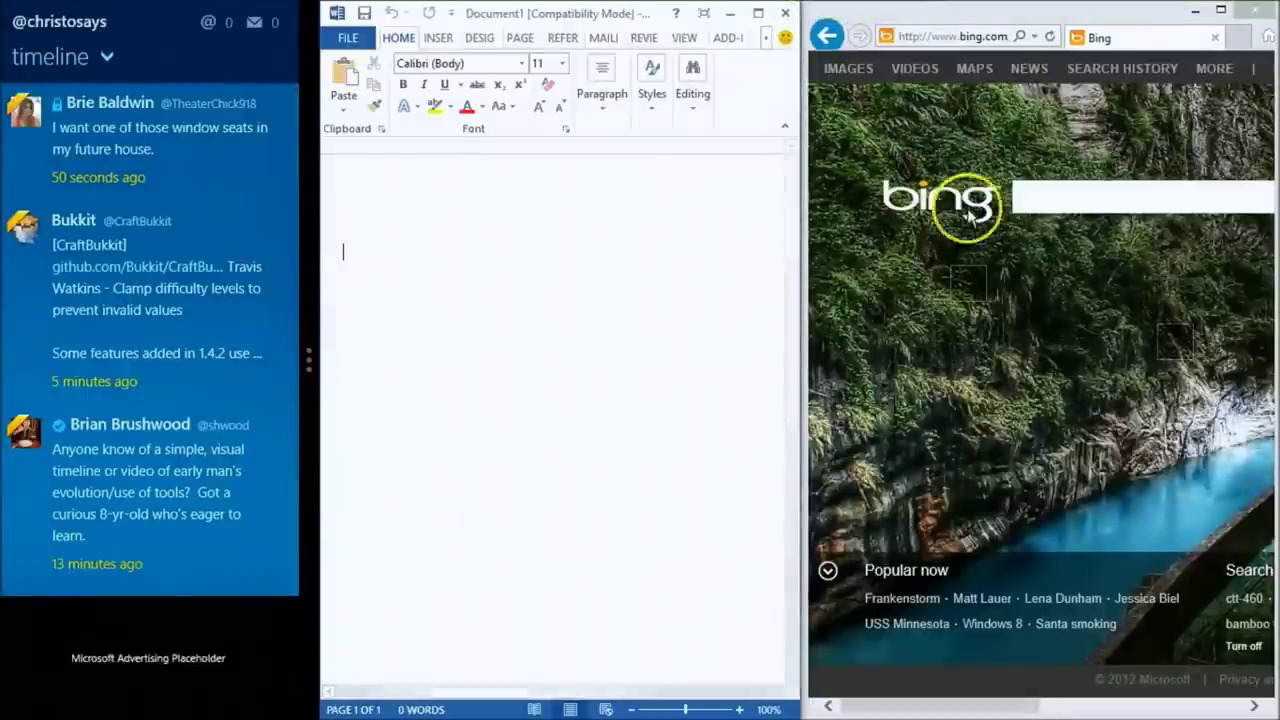
- Search Bing for "windows 8" and open the Wikipedia article from the results
{"action": "left_click", "coordinate": [1034, 197]}
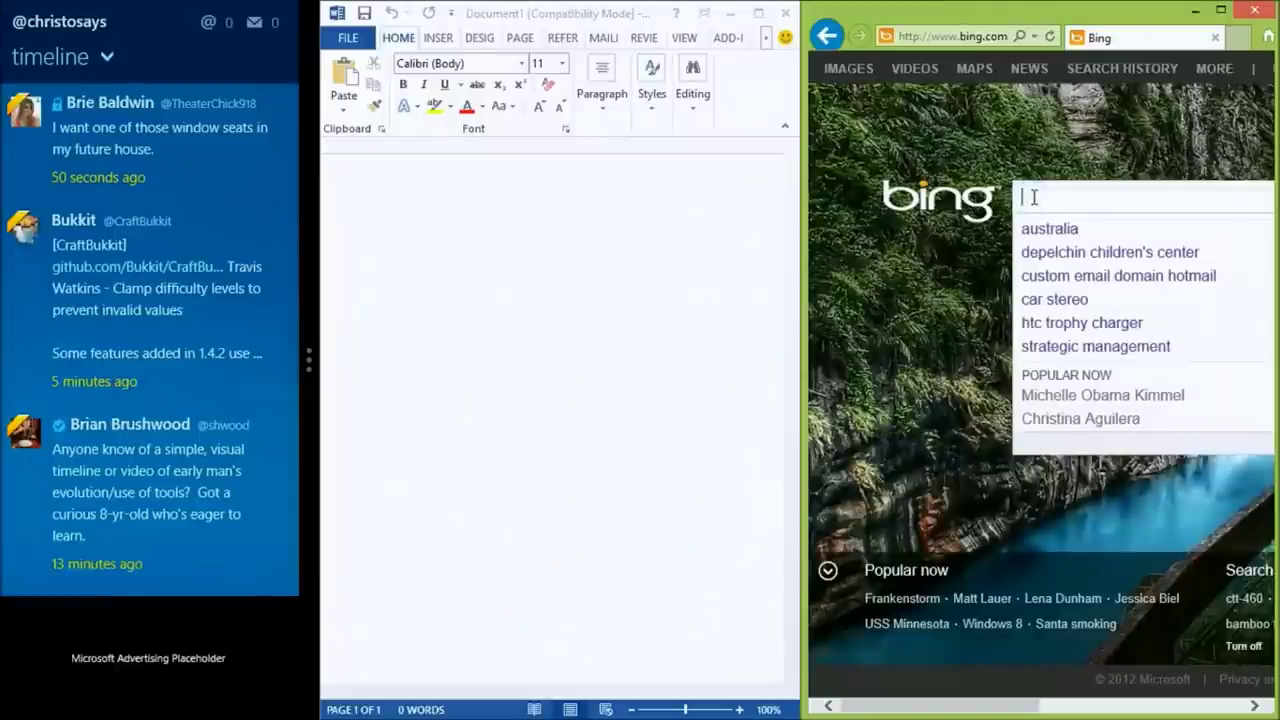
{"action": "type", "text": "windows"}
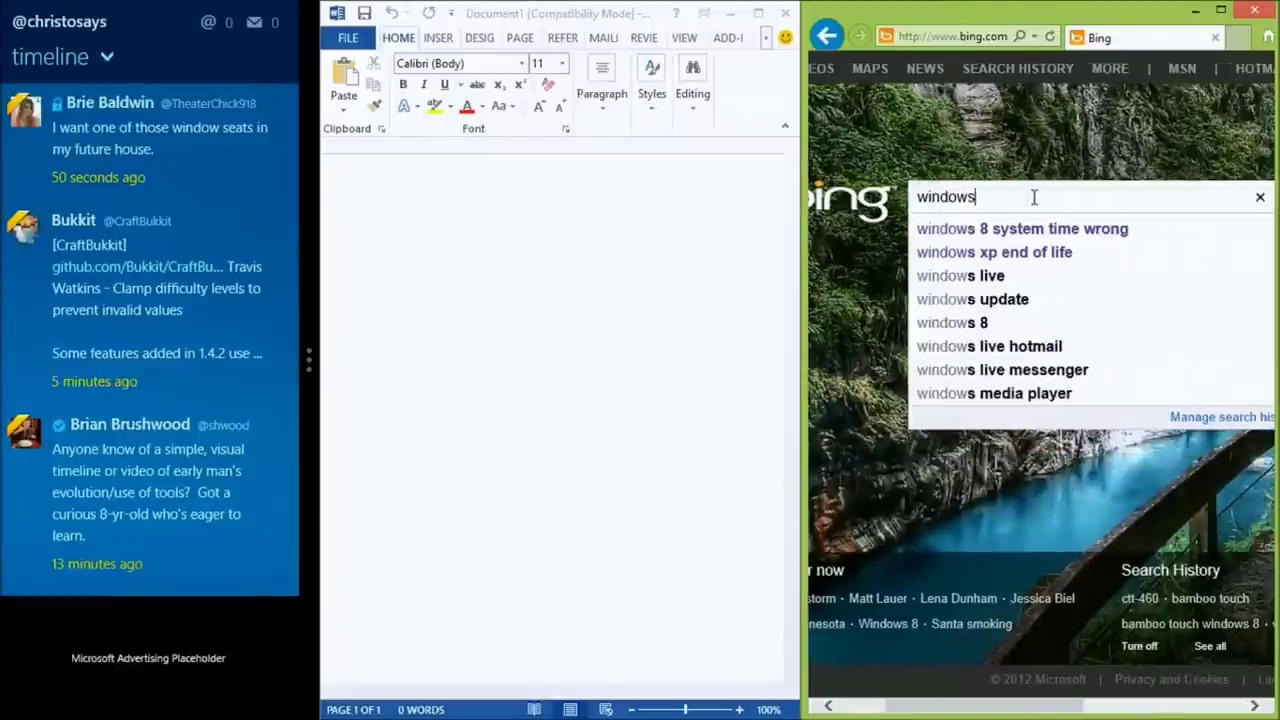
{"action": "type", "text": " 8"}
{"action": "key", "text": "Return"}
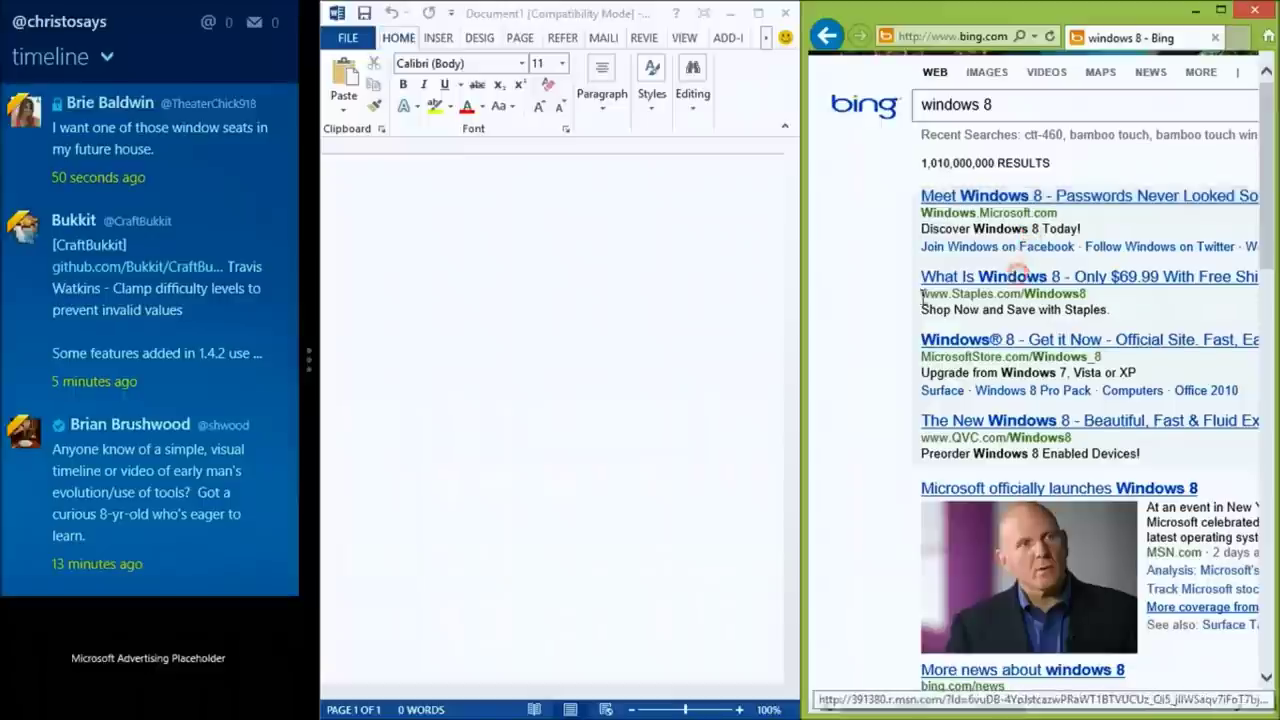
{"action": "middle_click", "coordinate": [879, 314]}
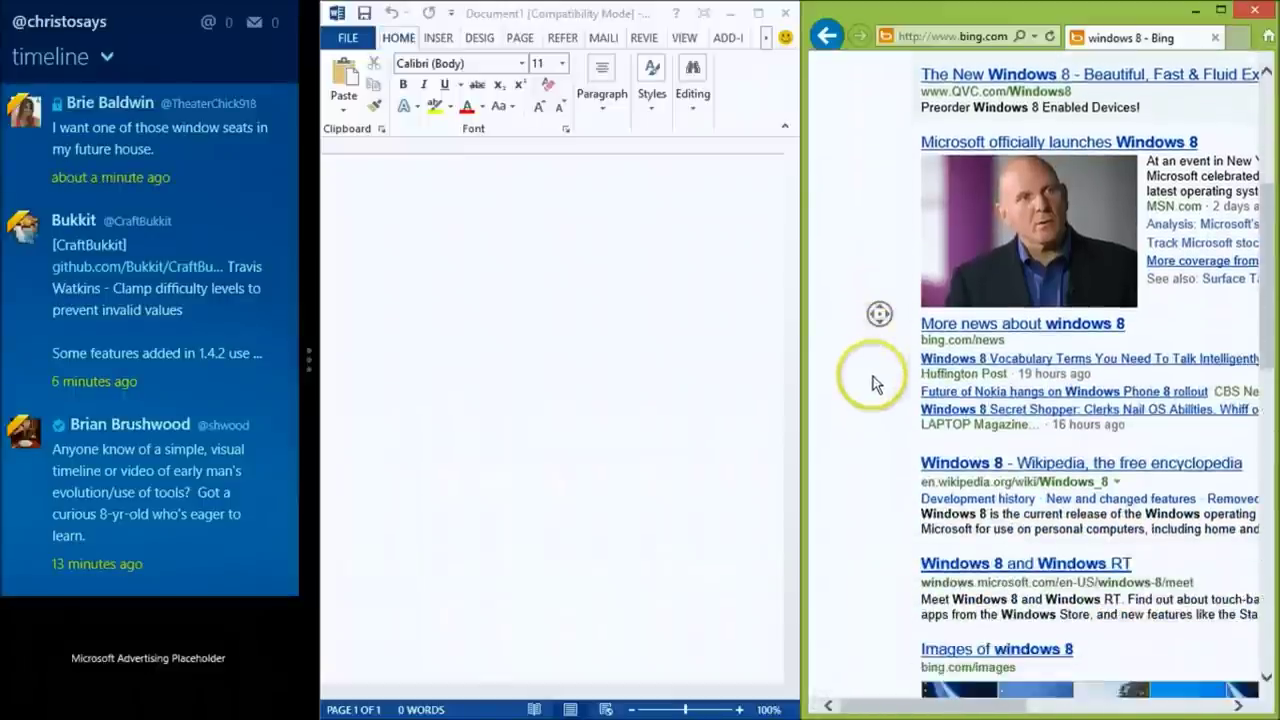
{"action": "middle_click", "coordinate": [890, 384]}
{"action": "left_click", "coordinate": [998, 435]}
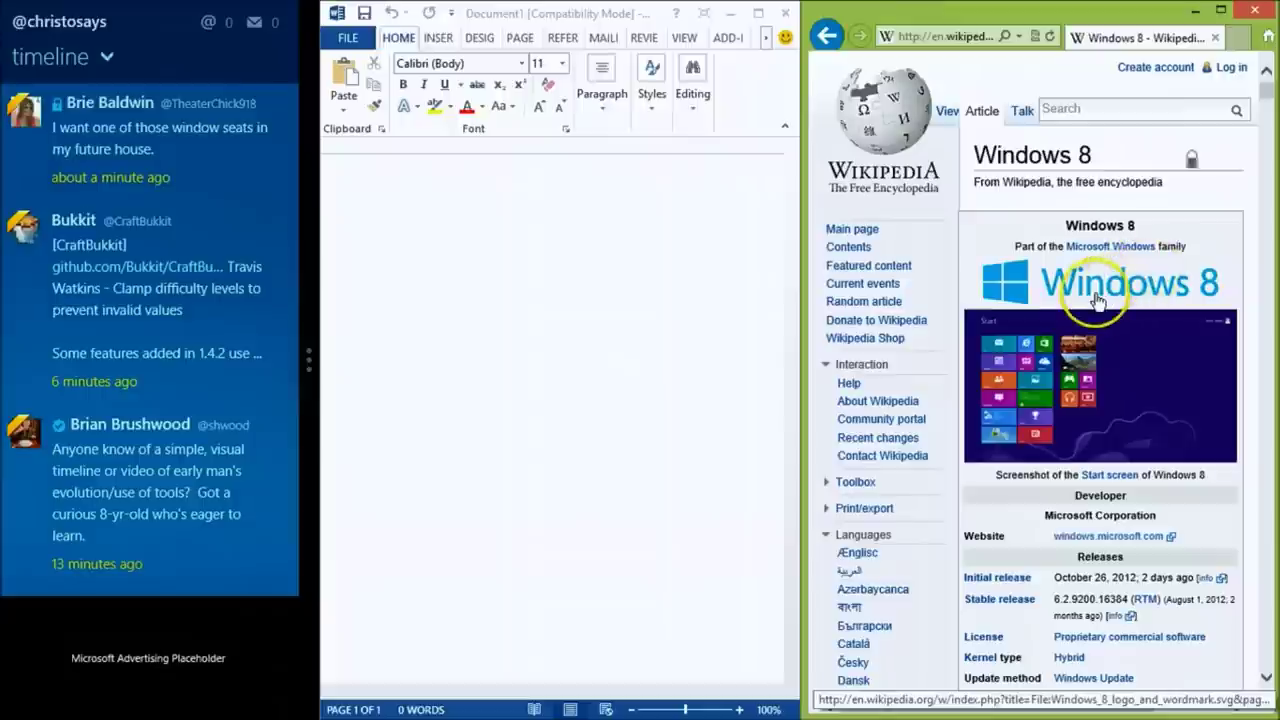
- Expand the Toolbox section of the Wikipedia article's sidebar and browse down the Windows 8 article to its Contents list
{"action": "left_click", "coordinate": [906, 480]}
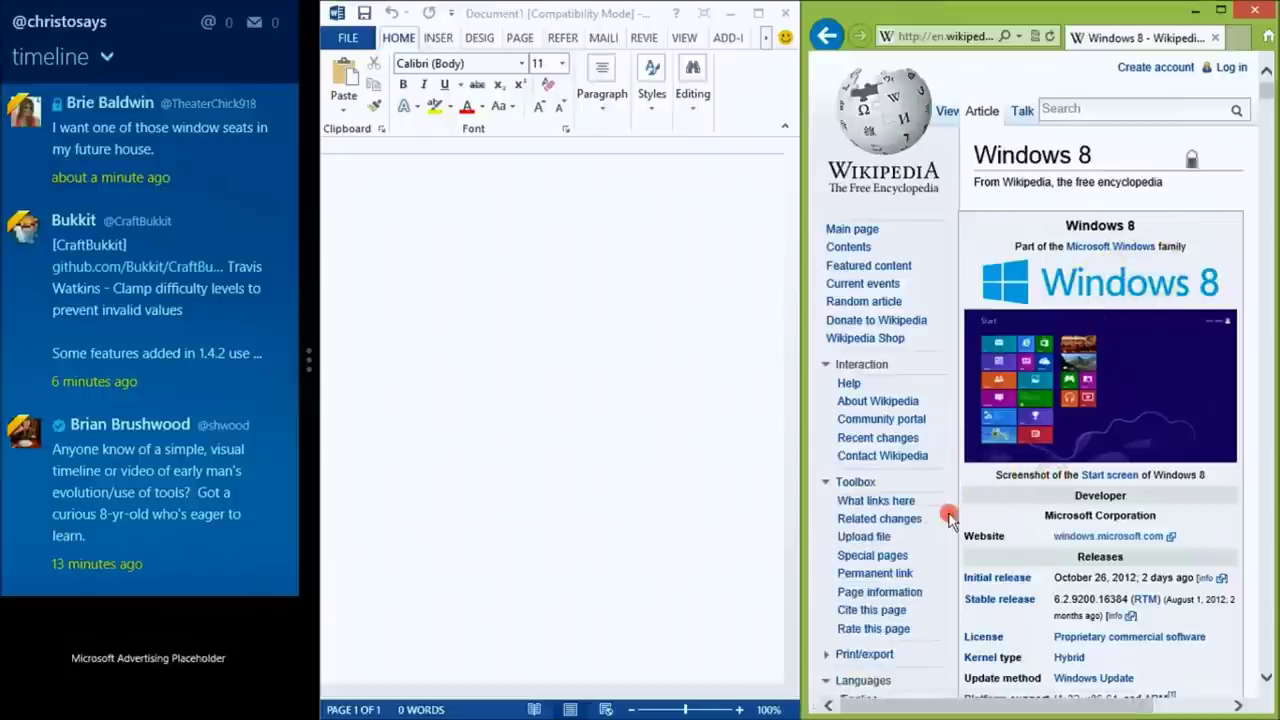
{"action": "middle_click", "coordinate": [973, 504]}
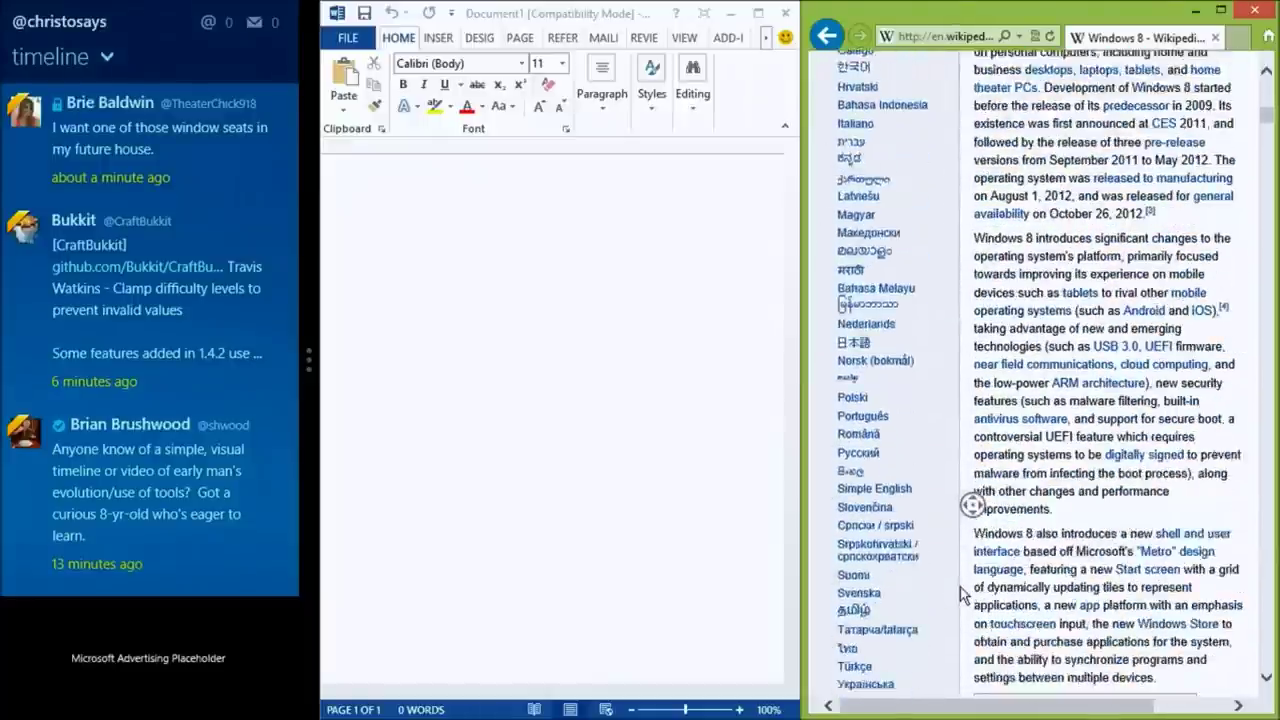
{"action": "left_click", "coordinate": [960, 587]}
- Write "I'm recording right now." in the blank Word document beside the Wikipedia article
{"action": "left_click", "coordinate": [454, 247]}
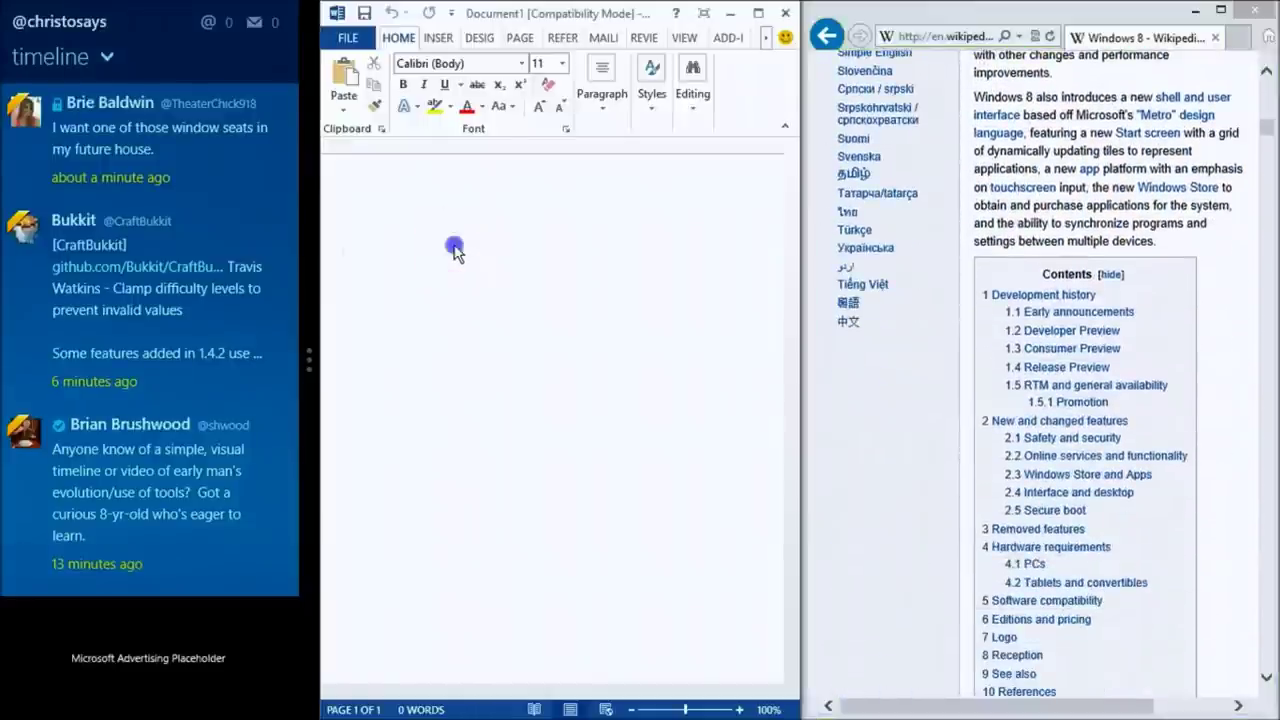
{"action": "left_click", "coordinate": [508, 244]}
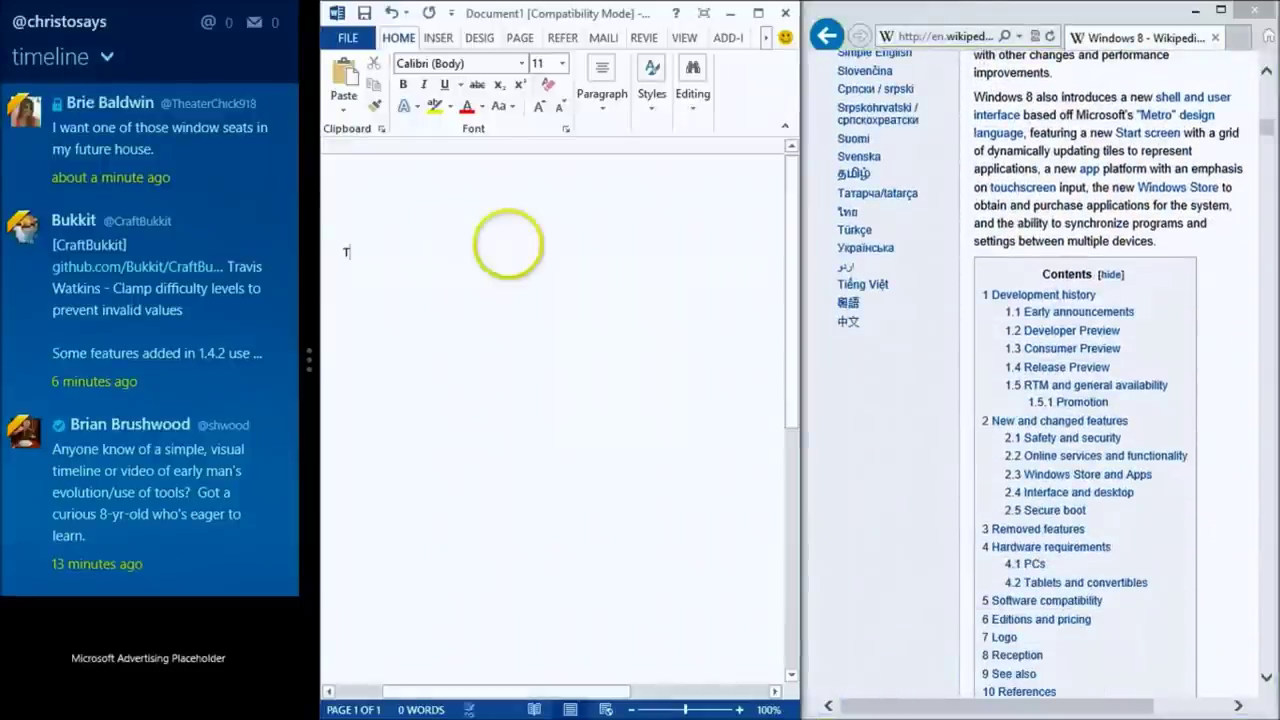
{"action": "type", "text": "s"}
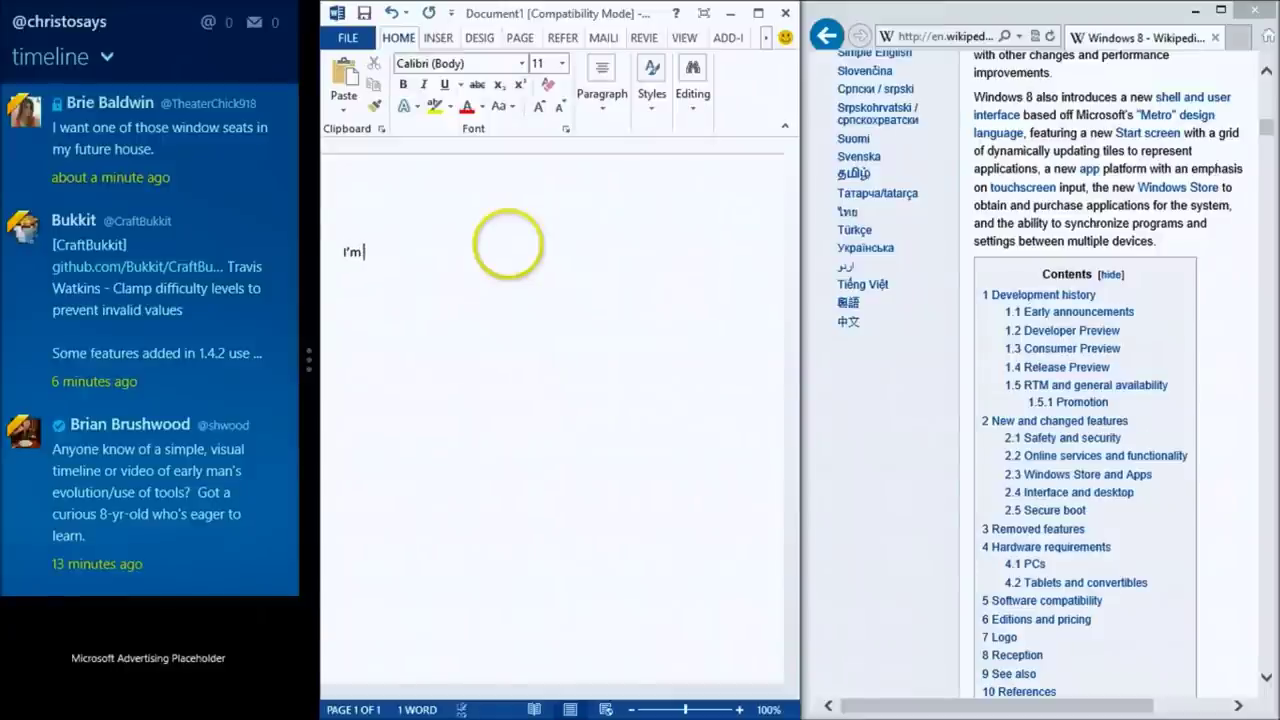
{"action": "type", "text": "'m recording right now."}
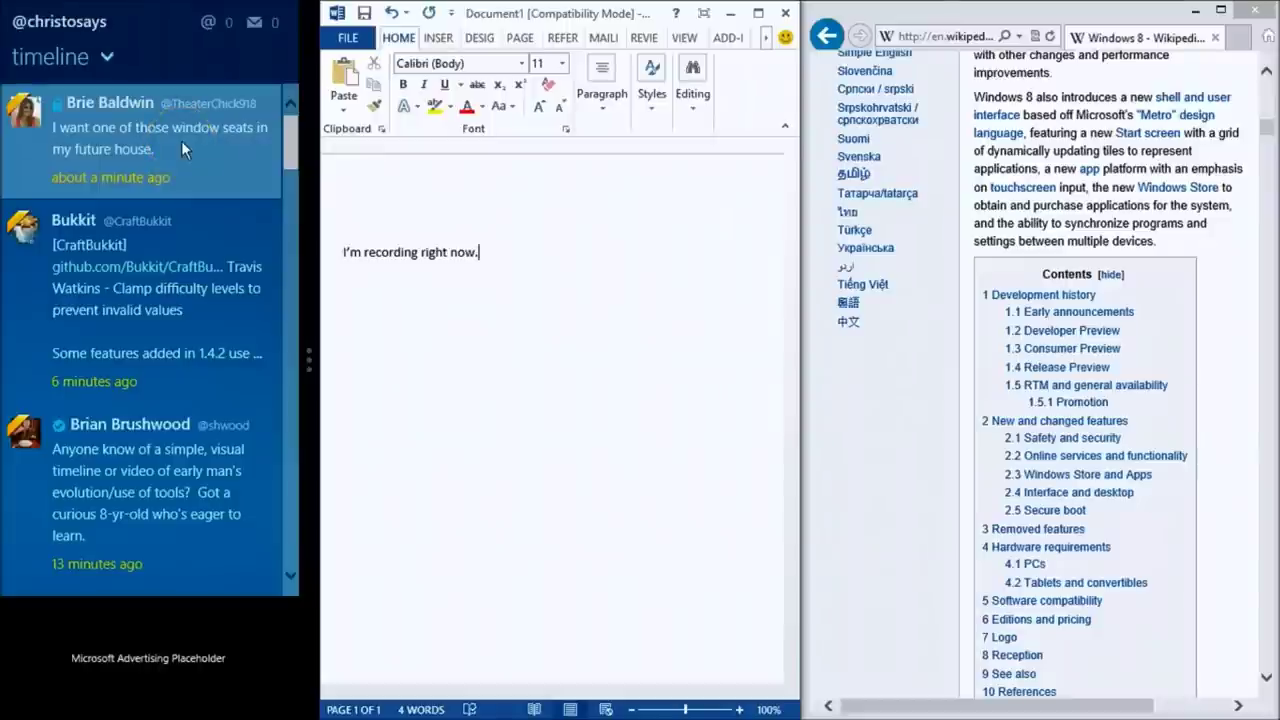
{"action": "left_click", "coordinate": [983, 14]}
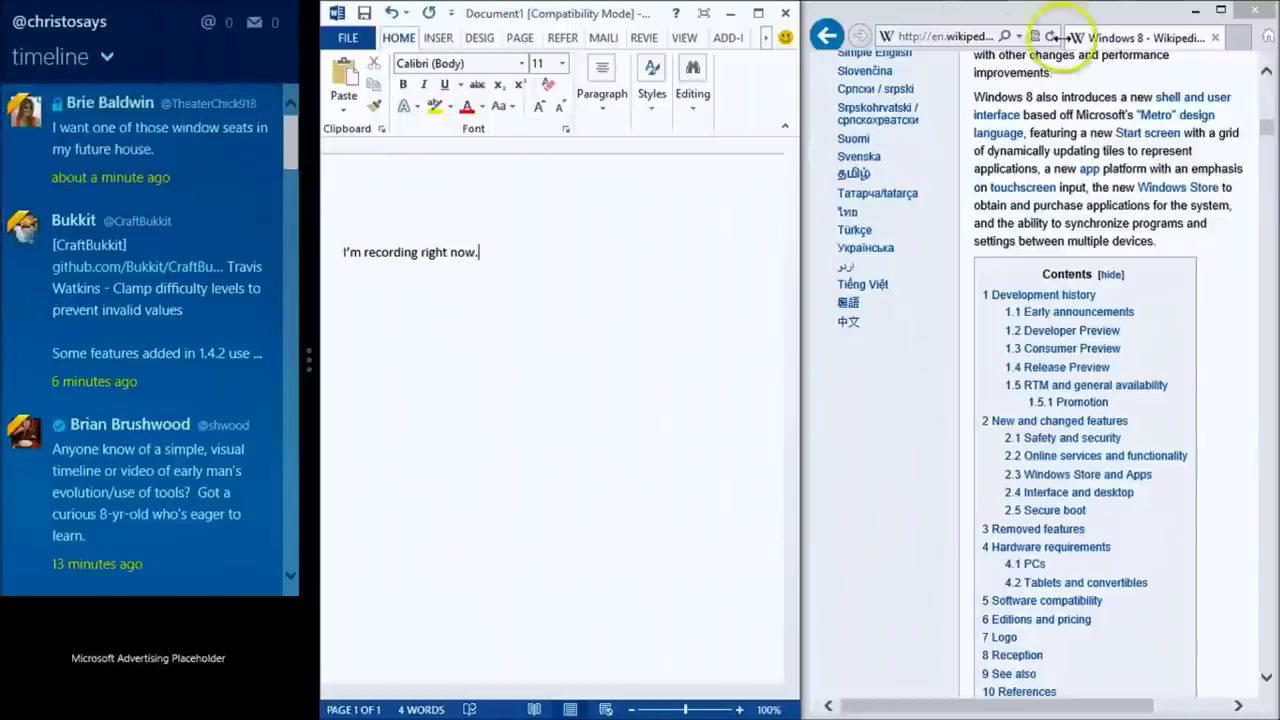